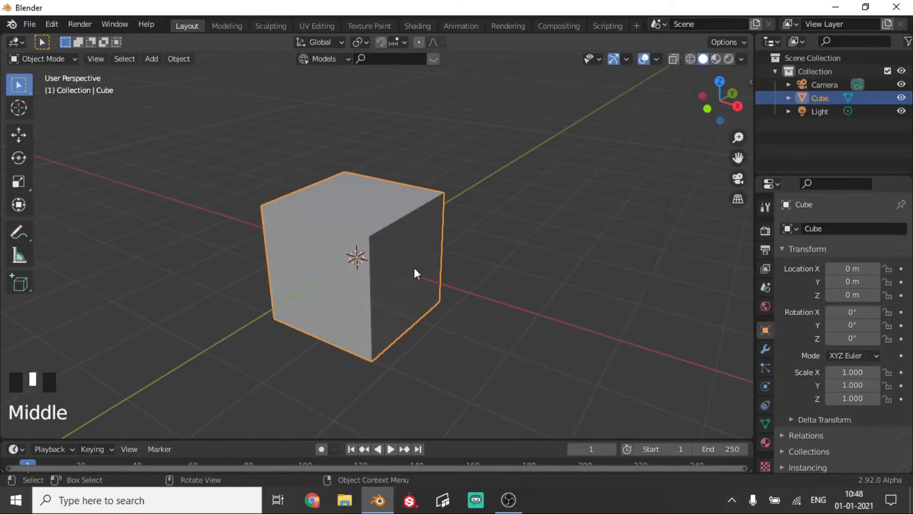
scroll(391, 294, "up", 4)
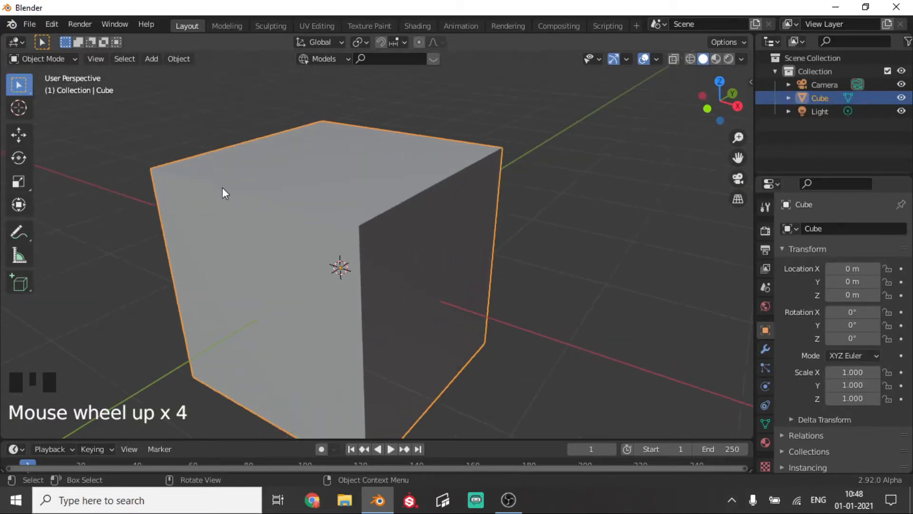
scroll(236, 193, "down", 2)
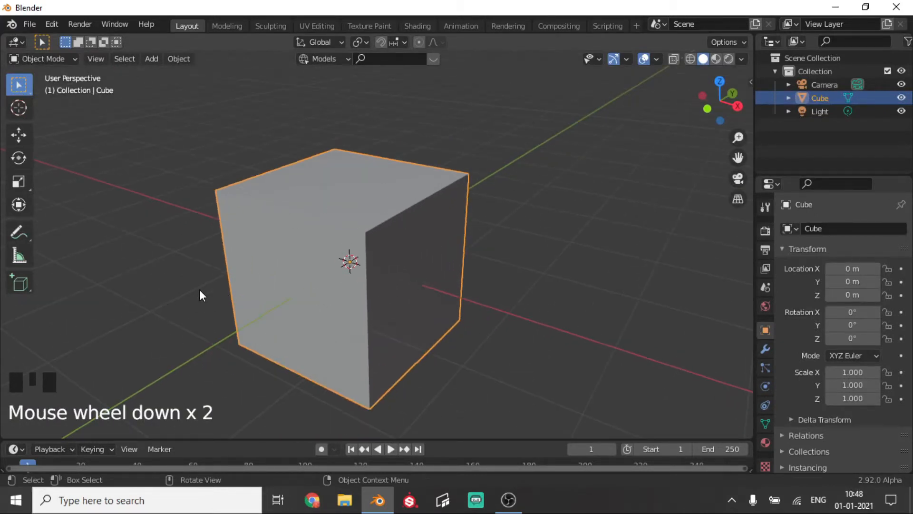
left_click(52, 371)
right_click(107, 386)
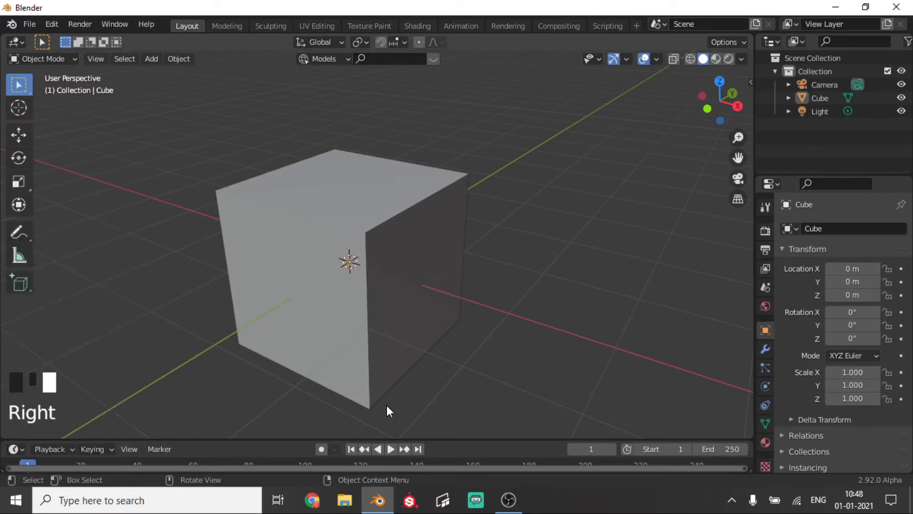
left_click(363, 394)
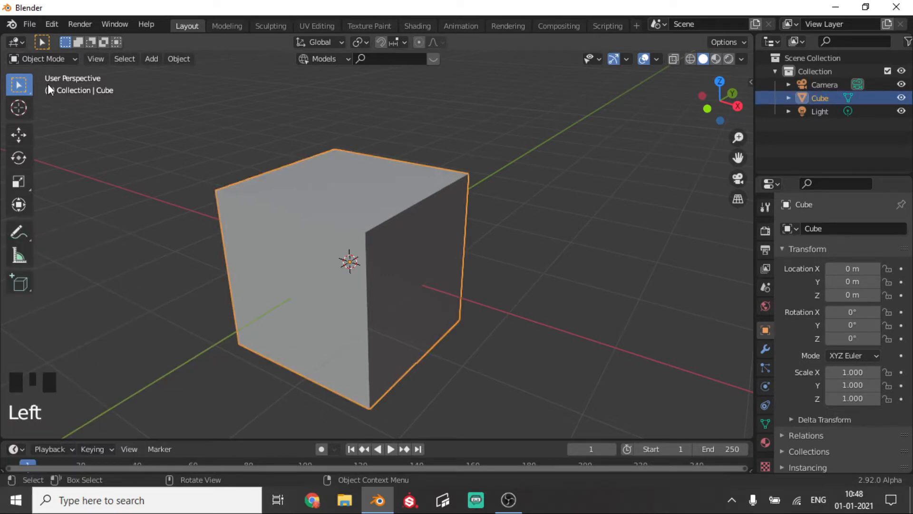
Step: Search the add-ons in the preferences for "blender" to check whether the BlenderKit Online Asset Library is enabled, and close the preferences
left_click(52, 24)
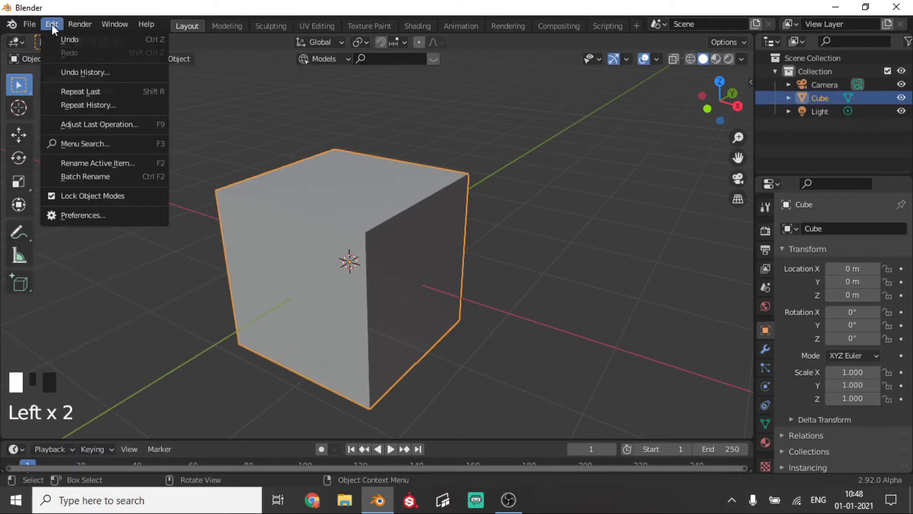
left_click(75, 216)
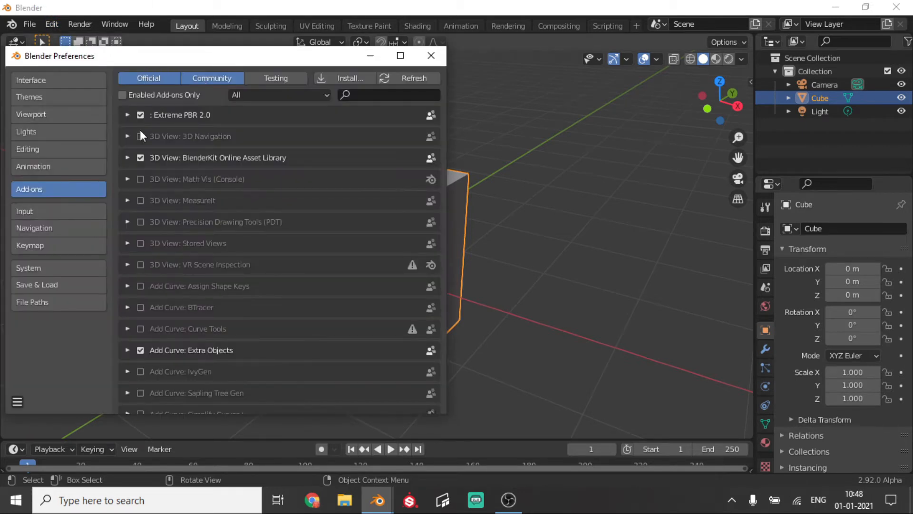
left_click(361, 94)
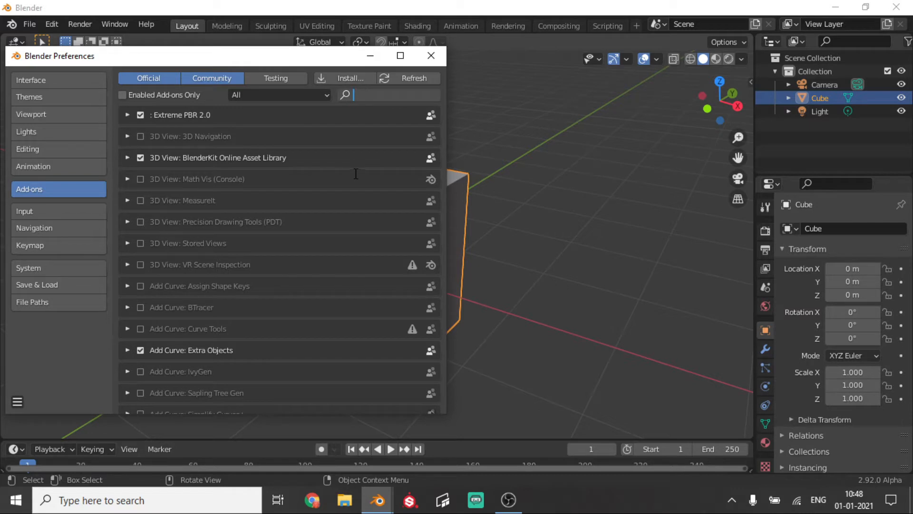
type("blender")
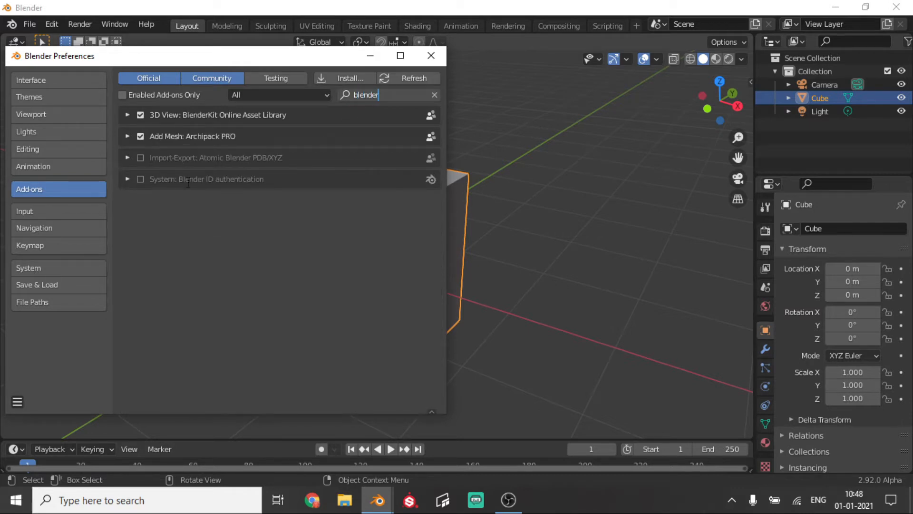
key("Return")
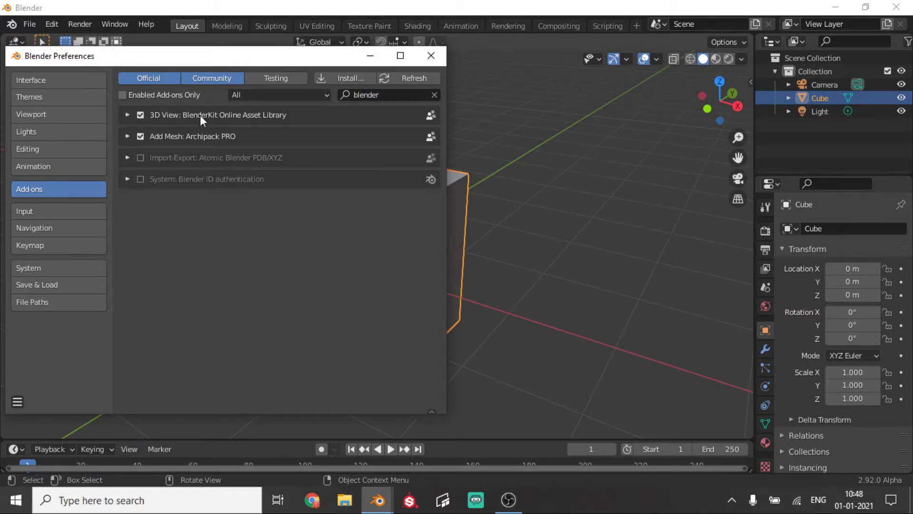
left_click(430, 56)
Step: Show the BlenderKit settings in the viewport sidebar and start the BlenderKit account login
key("n")
key("n")
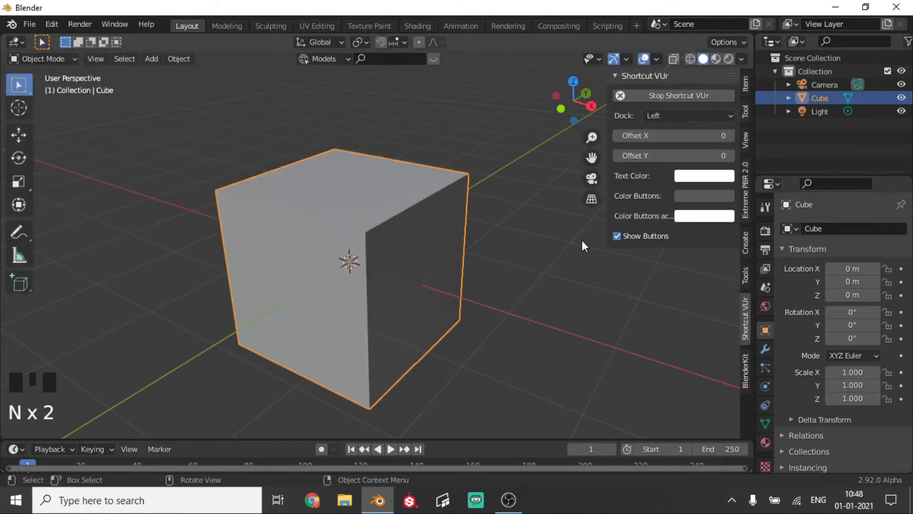
left_click(746, 367)
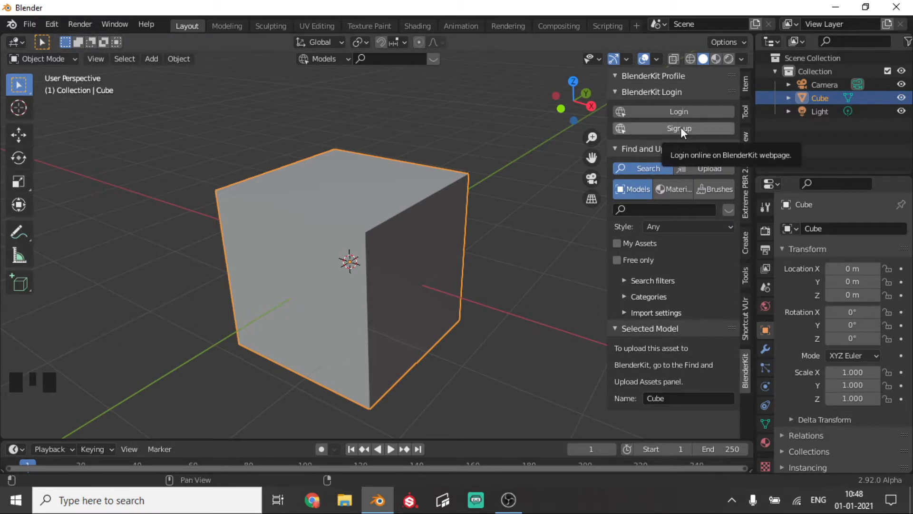
left_click(678, 112)
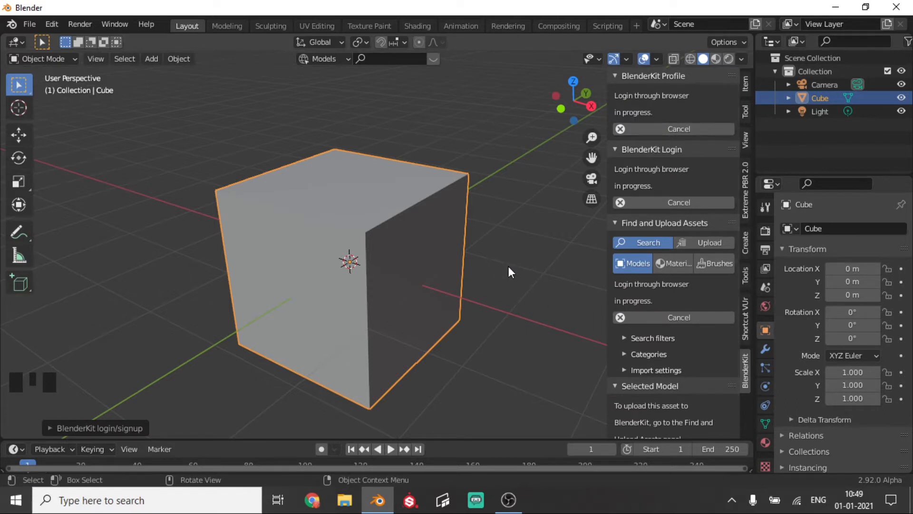
key("F1")
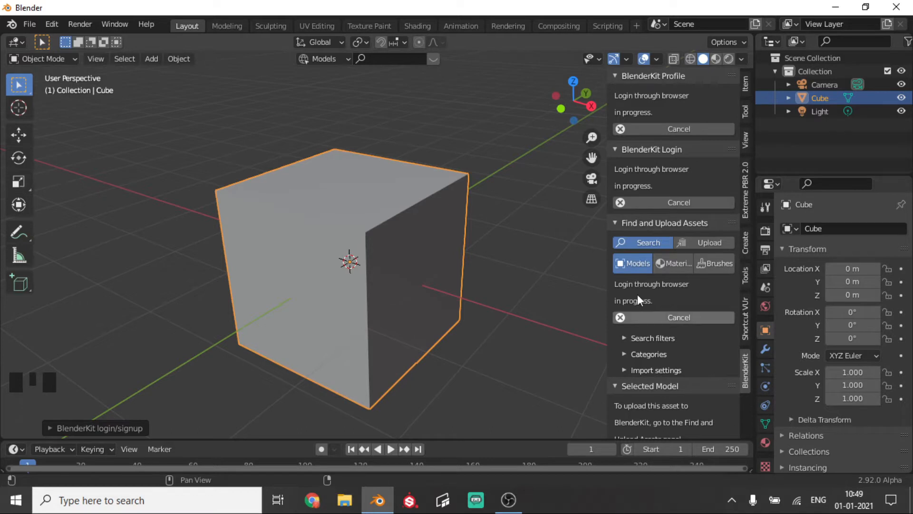
scroll(338, 312, "down", 3)
middle_click_drag(338, 312, 262, 292)
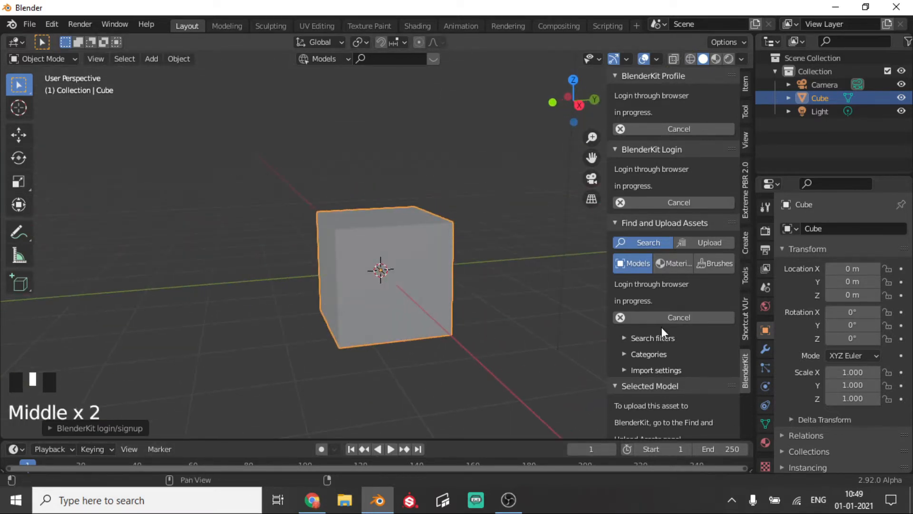
scroll(664, 328, "down", 2)
scroll(663, 327, "down", 2)
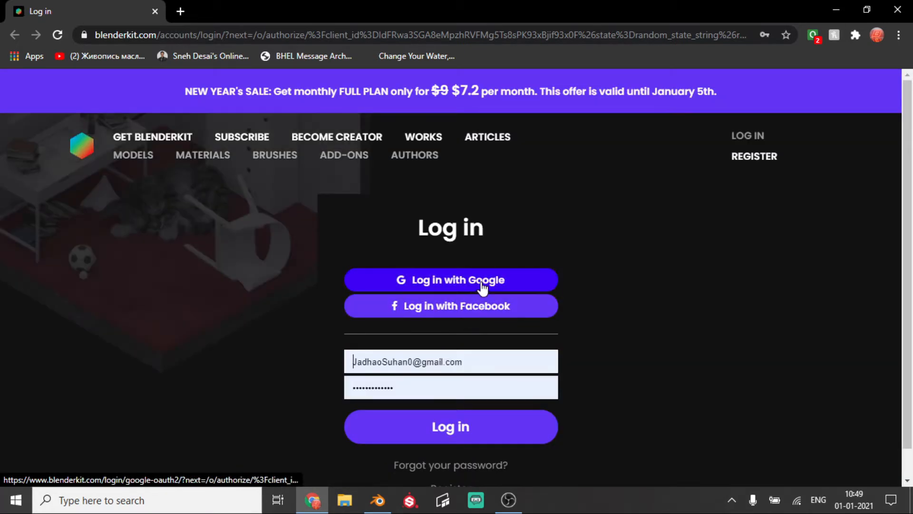
Step: Log in to BlenderKit with the Google account, authorize the add-on and close the browser
left_click(481, 285)
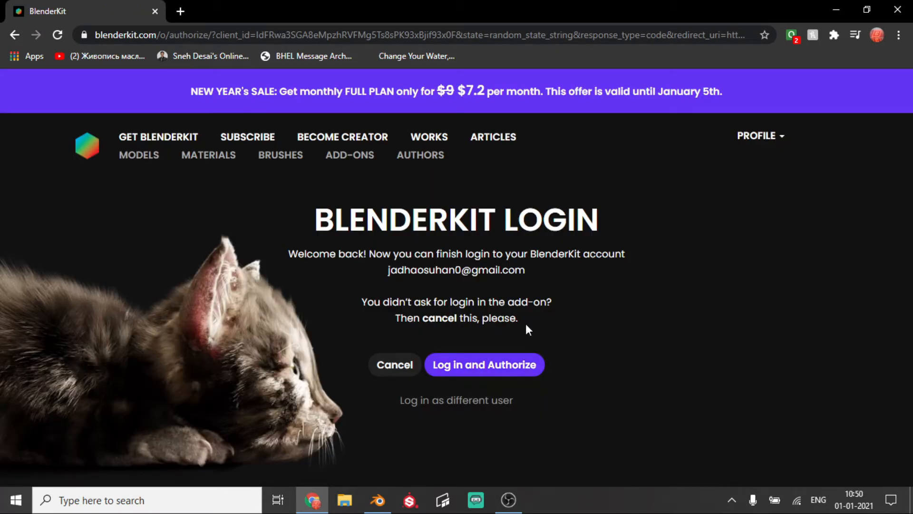
left_click(494, 370)
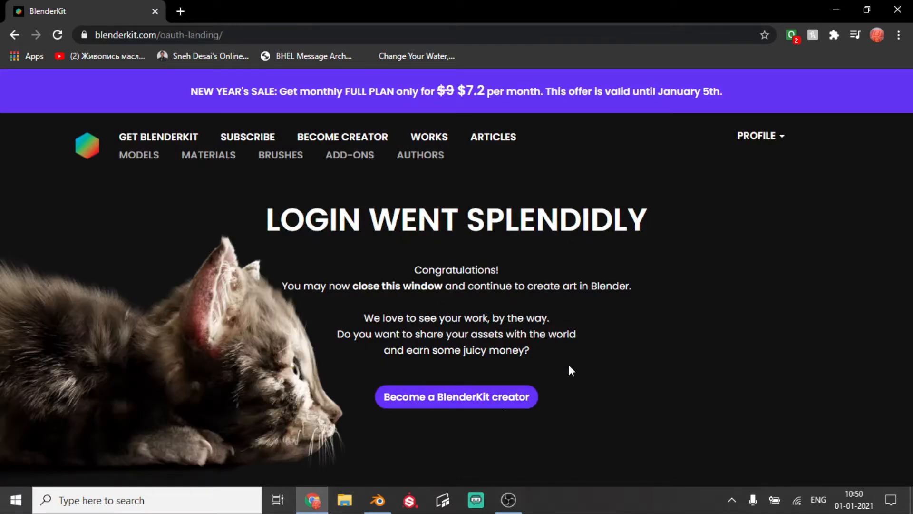
left_click(897, 9)
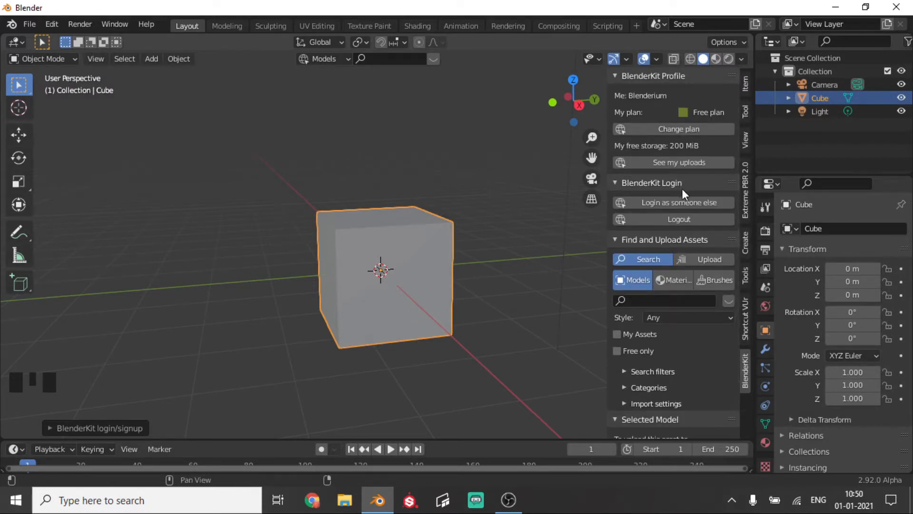
Step: Turn on the BlenderKit asset bar in the viewport and hide the sidebar
scroll(682, 188, "down", 2)
scroll(684, 192, "down", 11)
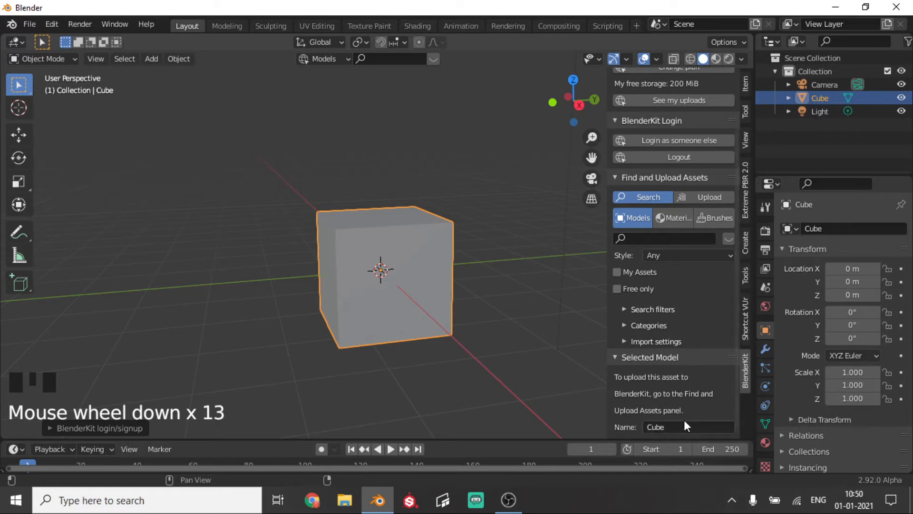
left_click(625, 357)
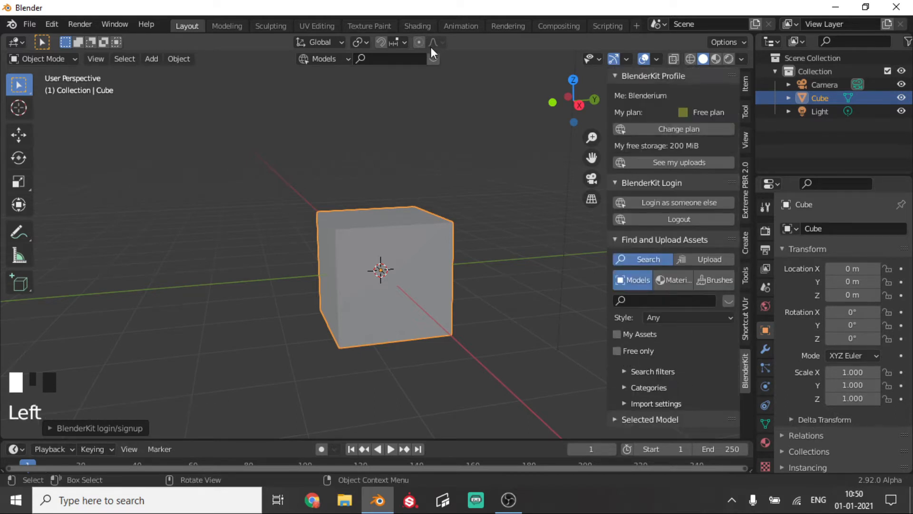
left_click(433, 60)
key("n")
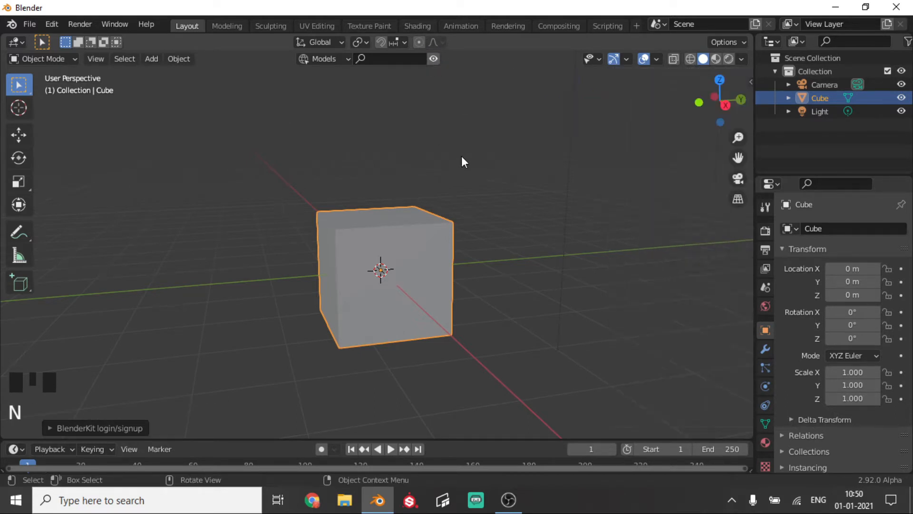
Step: Search the BlenderKit models for "bed"
left_click(381, 62)
type("be")
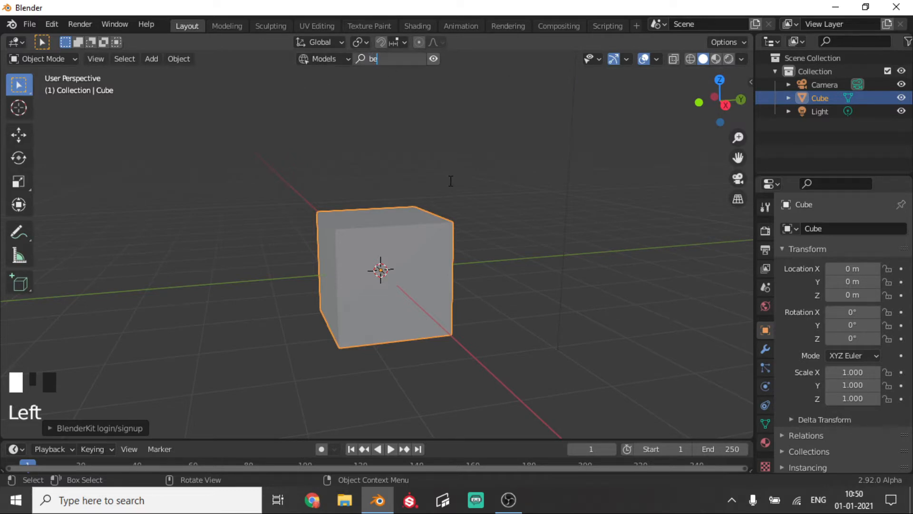
type("d")
key("Return")
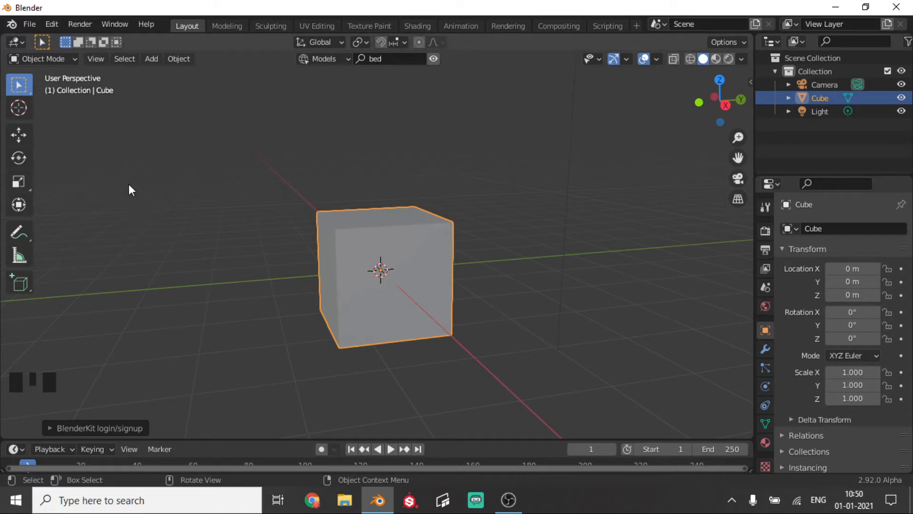
scroll(433, 275, "up", 2)
scroll(383, 261, "down", 2)
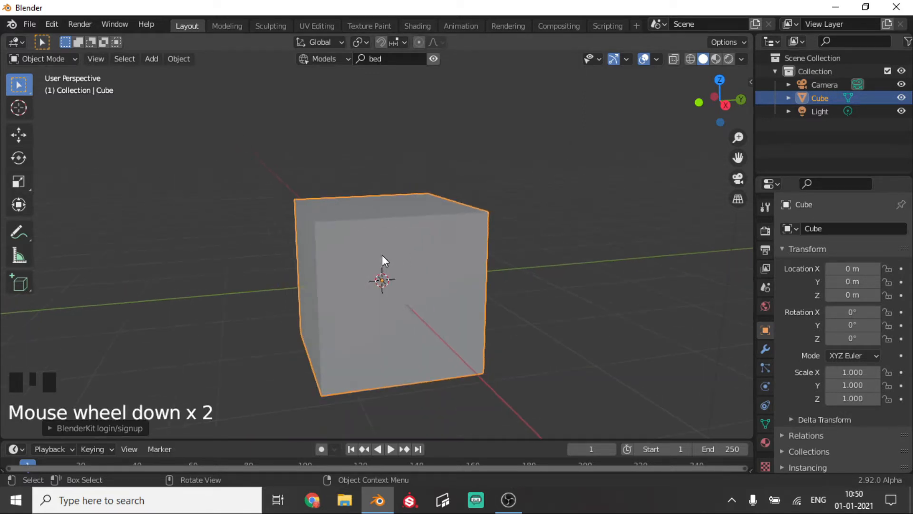
middle_click_drag(383, 261, 290, 325)
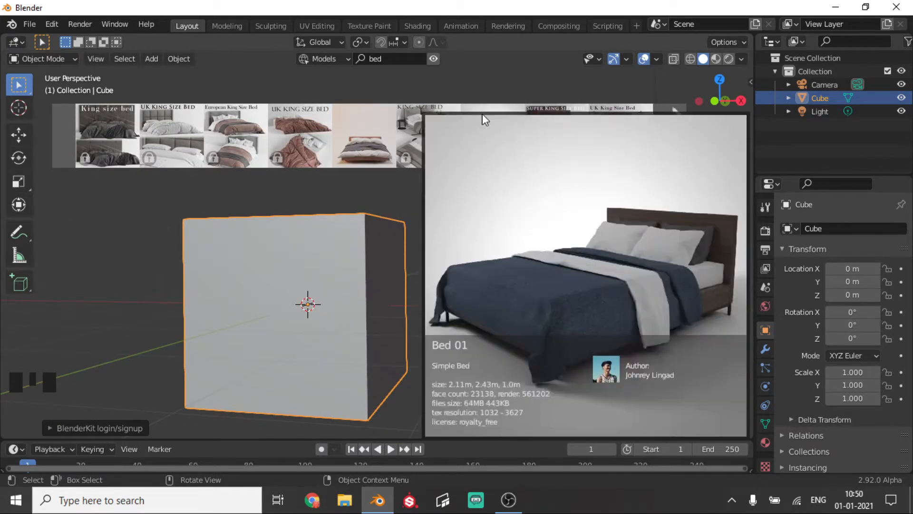
Step: Try to download the Super King Size Bed model "Bed 003" into the scene, and hide the asset bar
left_click_drag(483, 114, 540, 49)
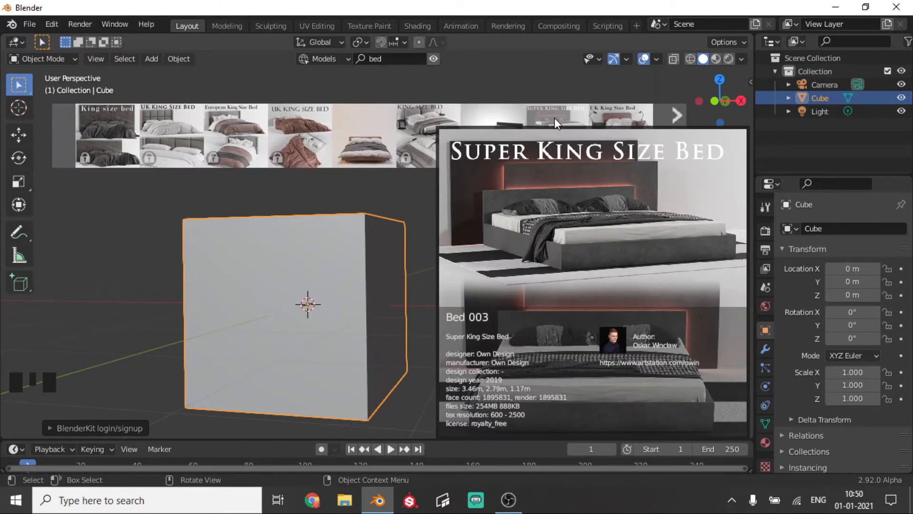
left_click(555, 118)
left_click(434, 59)
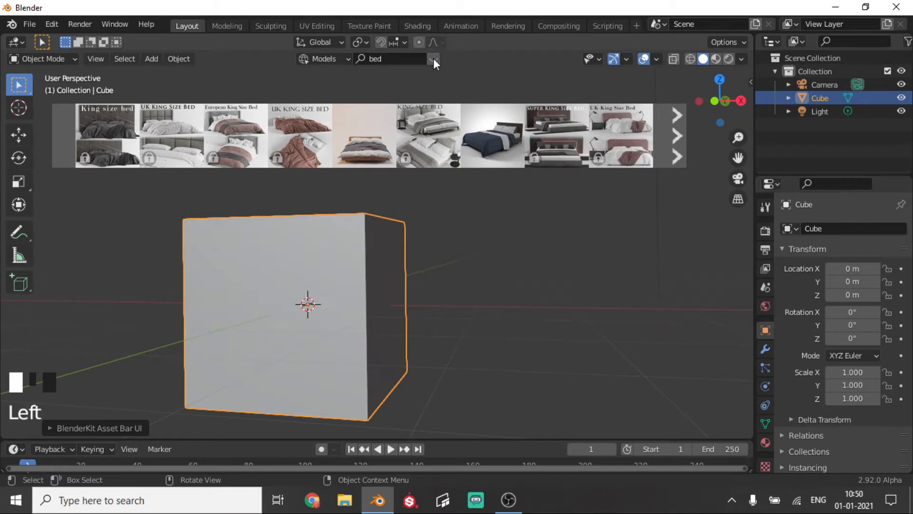
middle_click_drag(358, 300, 375, 273)
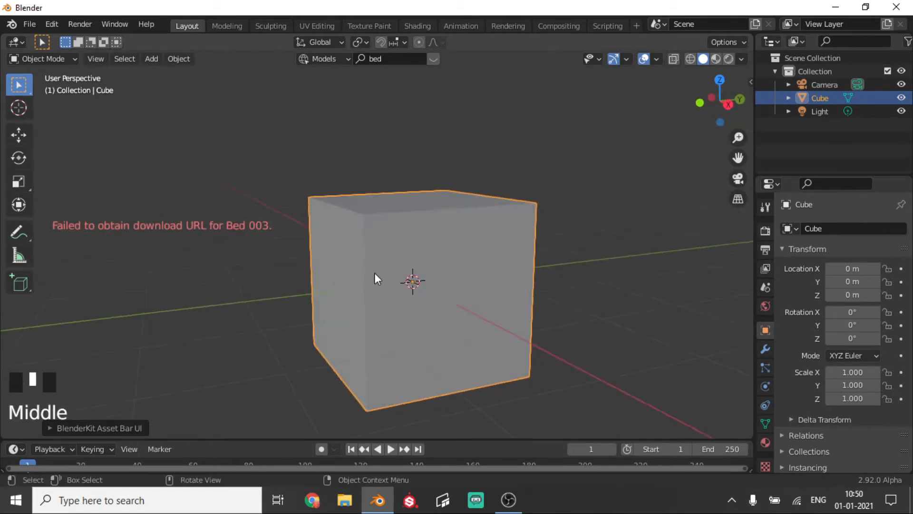
Step: Switch to the camera view and set the selected camera's lens type to Orthographic
left_click(738, 181)
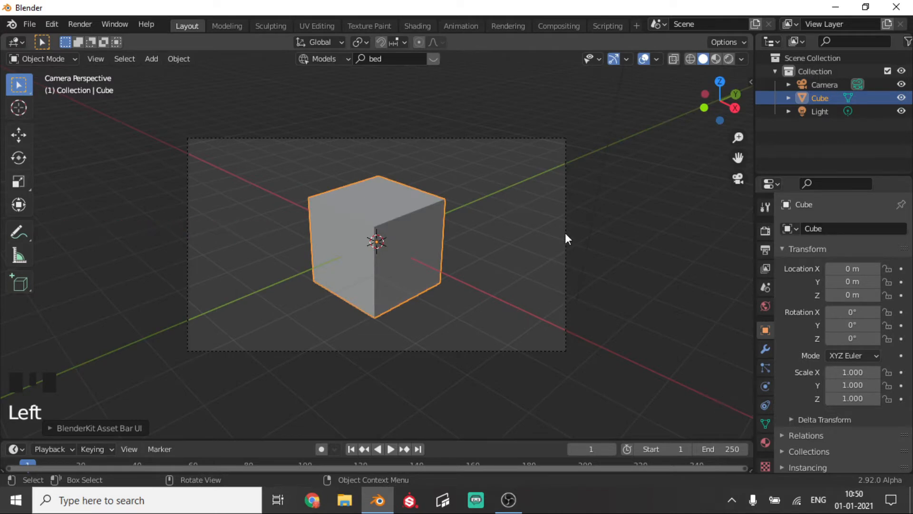
scroll(498, 266, "up", 3)
left_click(703, 259)
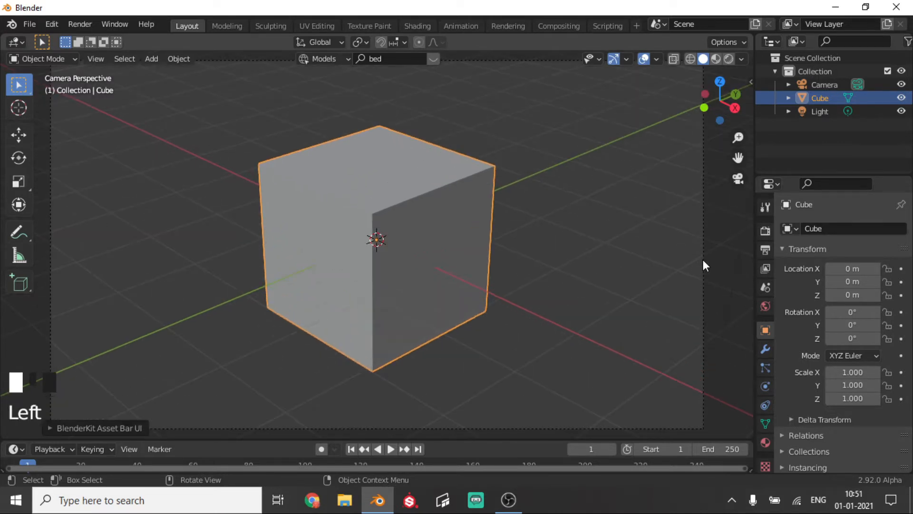
left_click(765, 386)
left_click(856, 276)
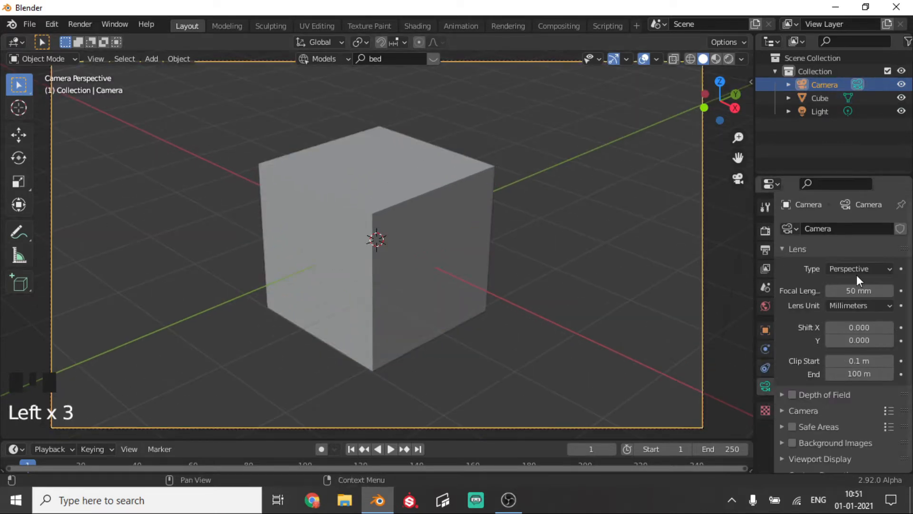
left_click(857, 275)
left_click(849, 300)
scroll(479, 240, "down", 3)
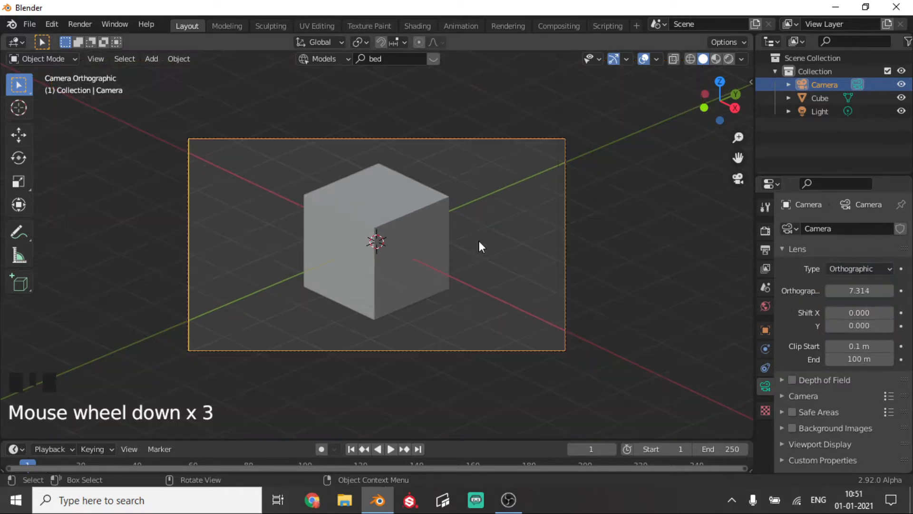
scroll(477, 252, "up", 3)
scroll(477, 260, "down", 2)
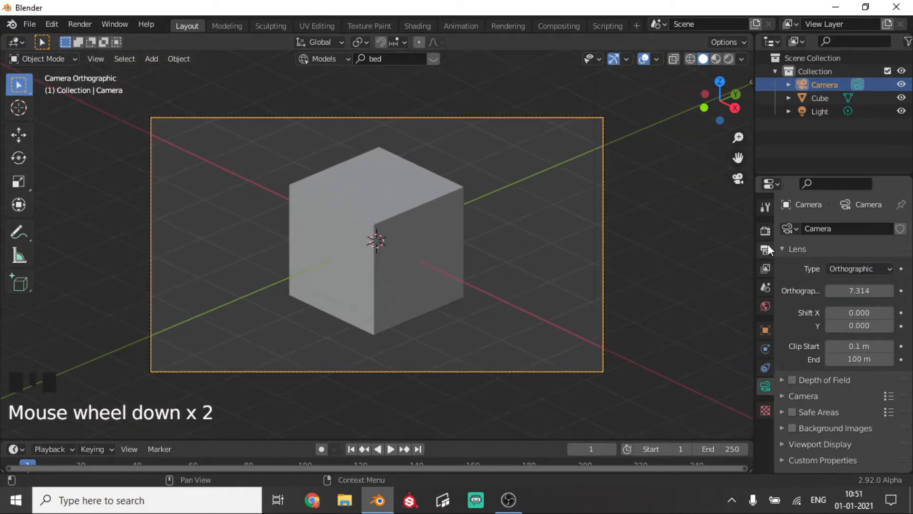
Step: Set the render output's vertical resolution to 1920 px to make the frame square
left_click(765, 231)
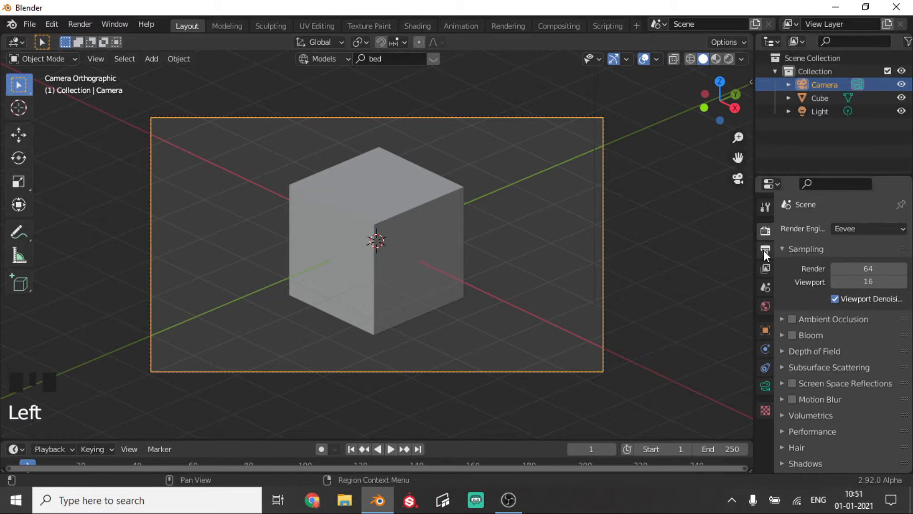
left_click(764, 251)
mouse_move(872, 257)
left_mouse_down()
mouse_move(909, 258)
mouse_move(872, 257)
left_mouse_up()
left_click(875, 258)
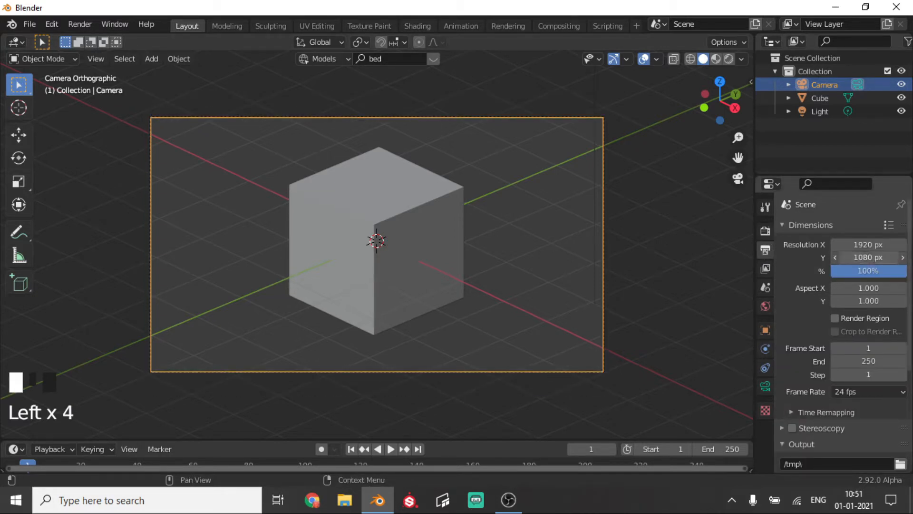
type("19")
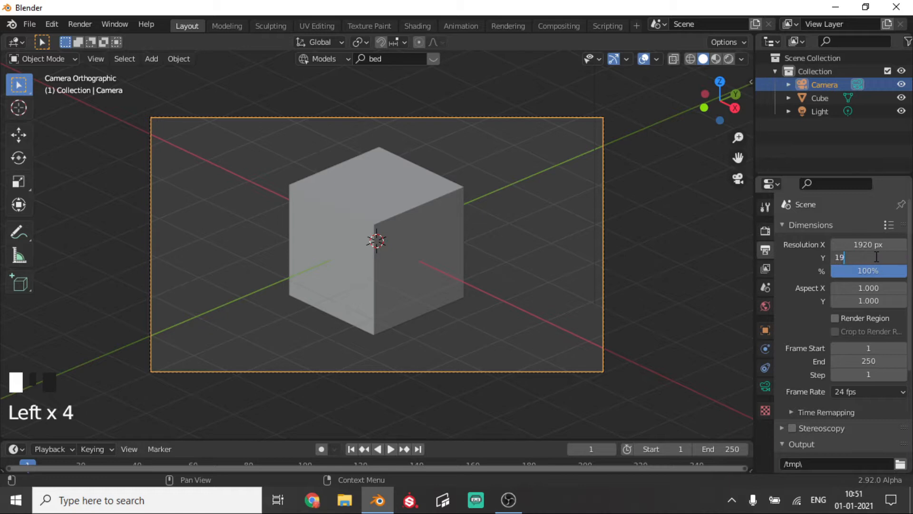
type("20")
key("Return")
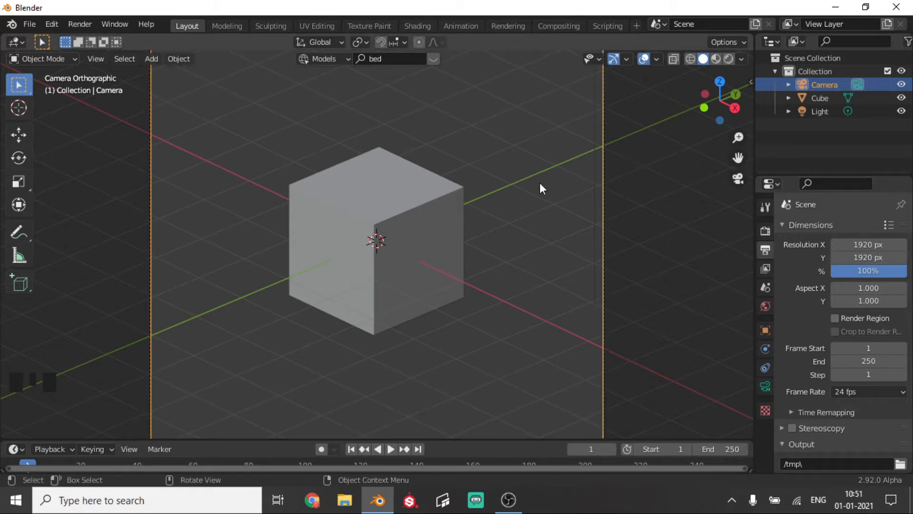
Step: Move the camera freehand to a new spot nearer the cube, and return to the camera view
key("shift+grave")
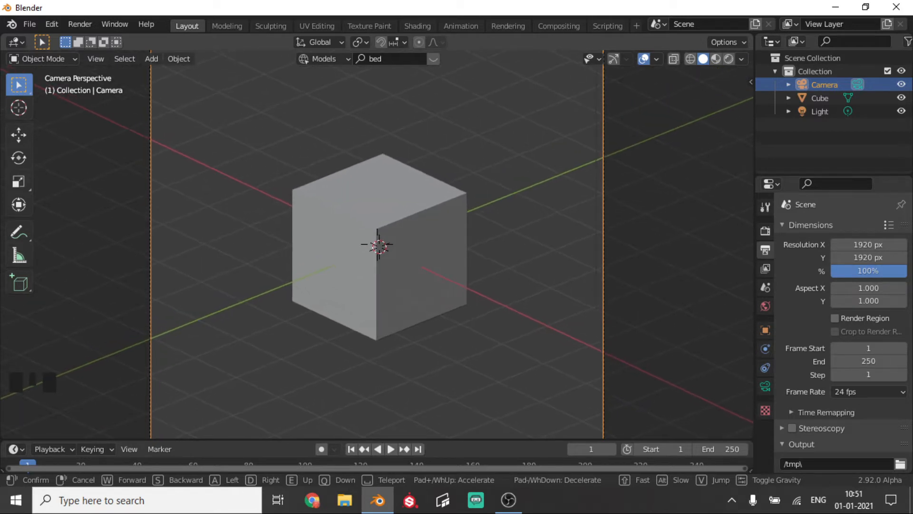
left_click(378, 244)
scroll(373, 247, "down", 4)
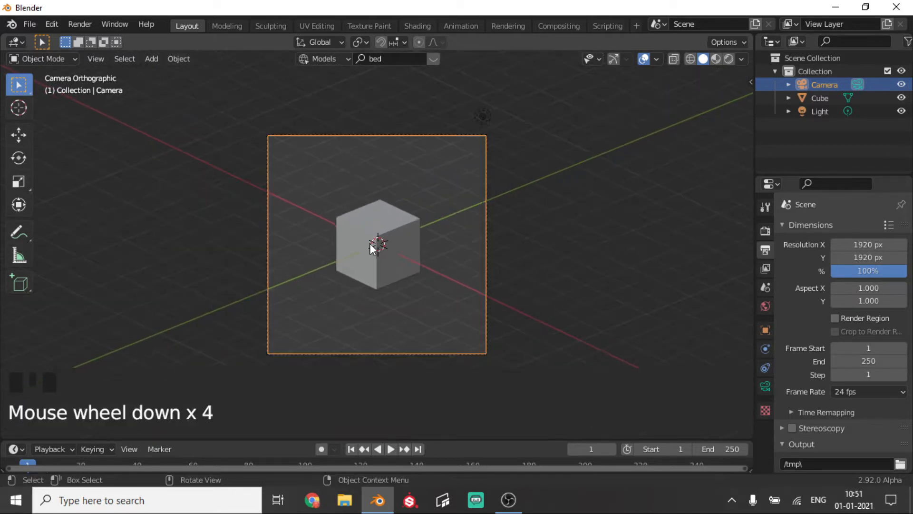
middle_click_drag(501, 240, 394, 227)
scroll(315, 195, "down", 2)
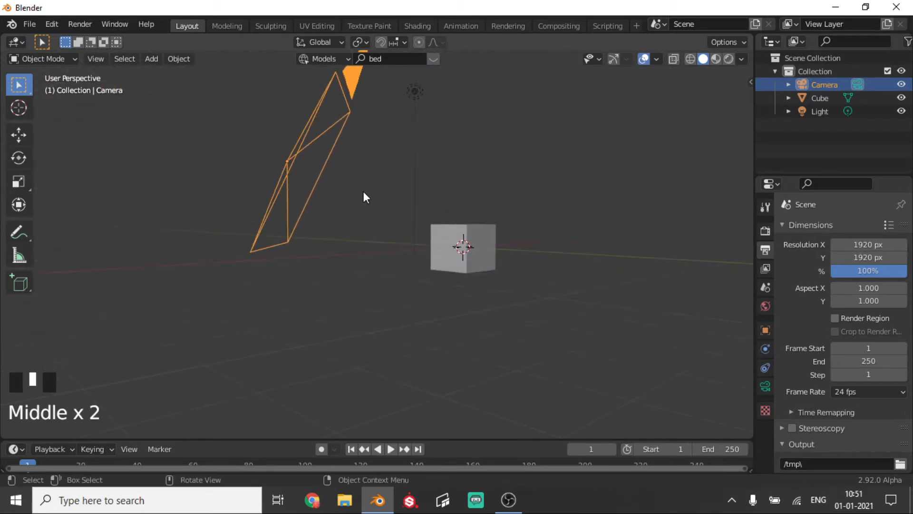
key("g")
left_click(445, 237)
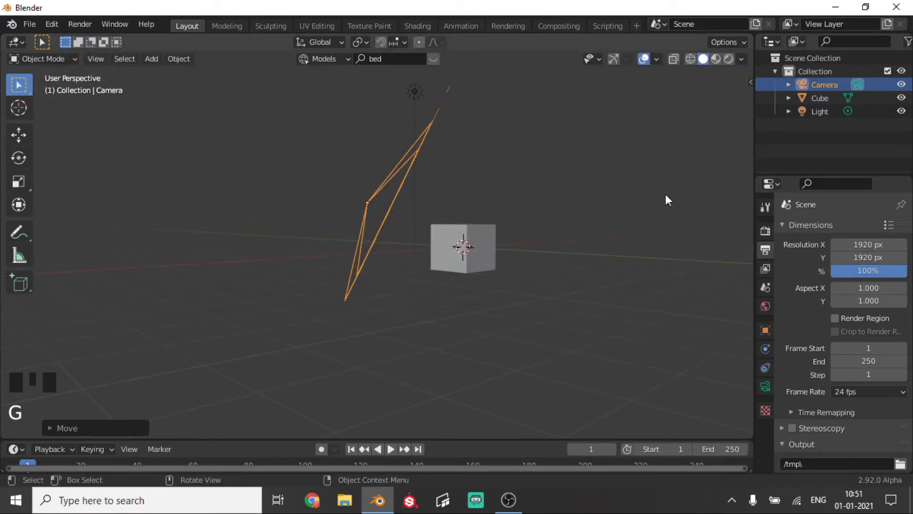
key("KP_0")
Step: Switch the sidebar to its Item page, hide the side regions, and widen the 3D viewport across the outliner and properties area
key("t")
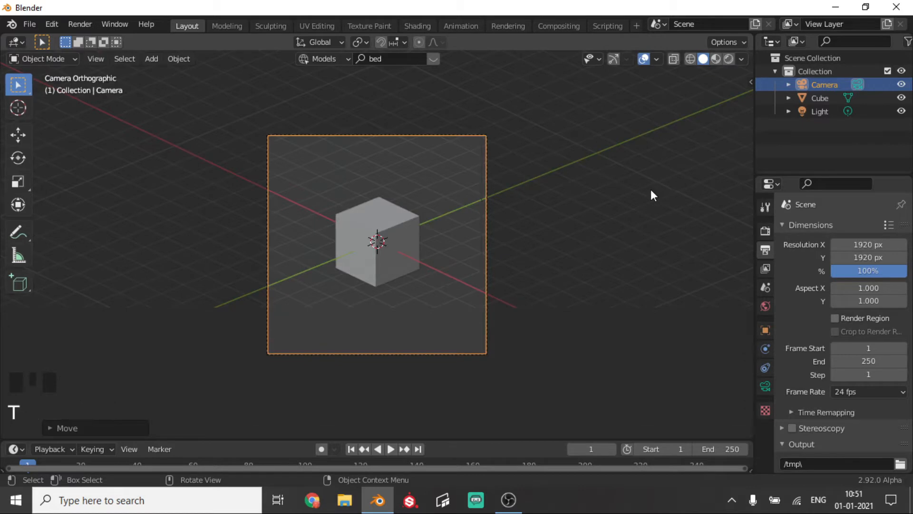
key("n")
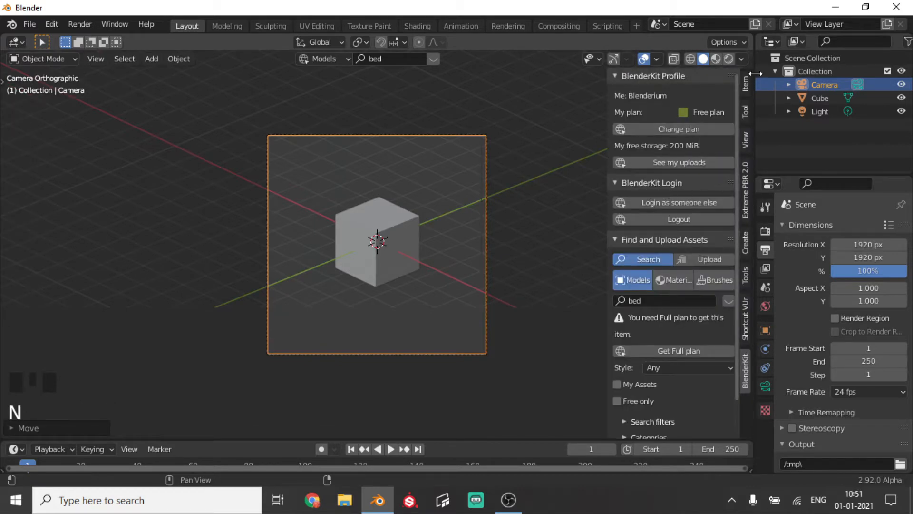
left_click(746, 84)
key("n")
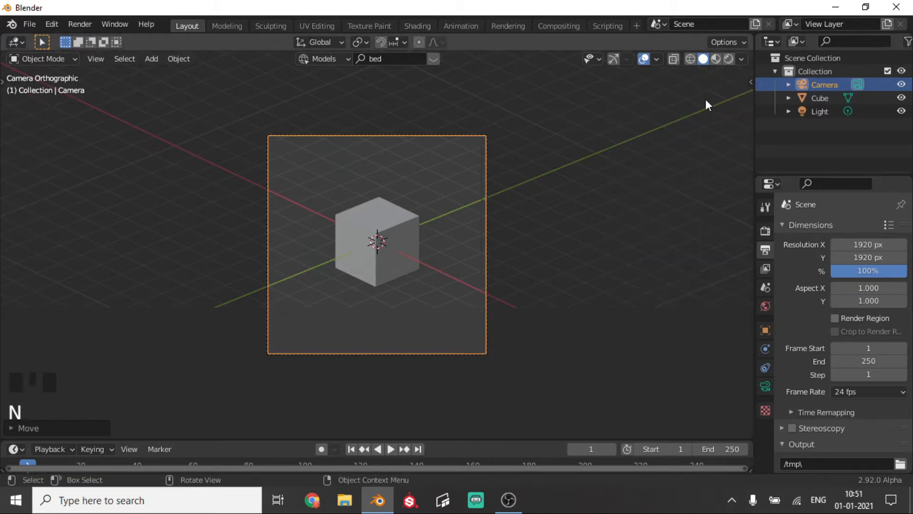
left_click_drag(752, 93, 890, 95)
Step: Select the cube and turn the viewport gizmos and the toolbar back on, leaving the sidebar hidden
scroll(475, 235, "up", 4)
middle_click_drag(475, 235, 455, 262)
scroll(398, 245, "down", 8)
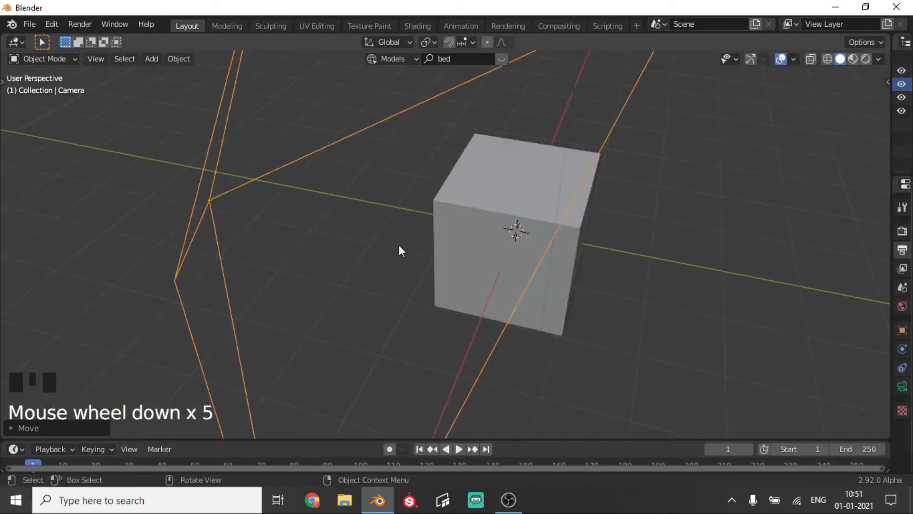
left_click(506, 234)
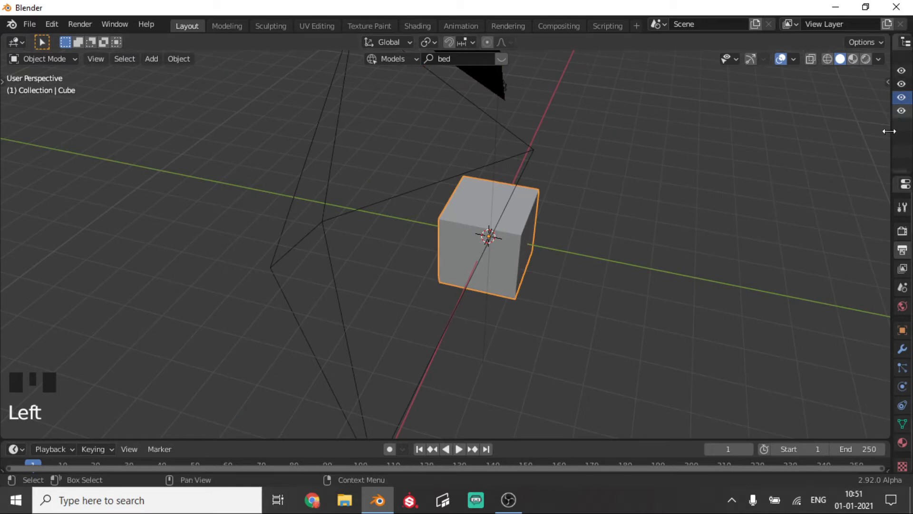
key("n")
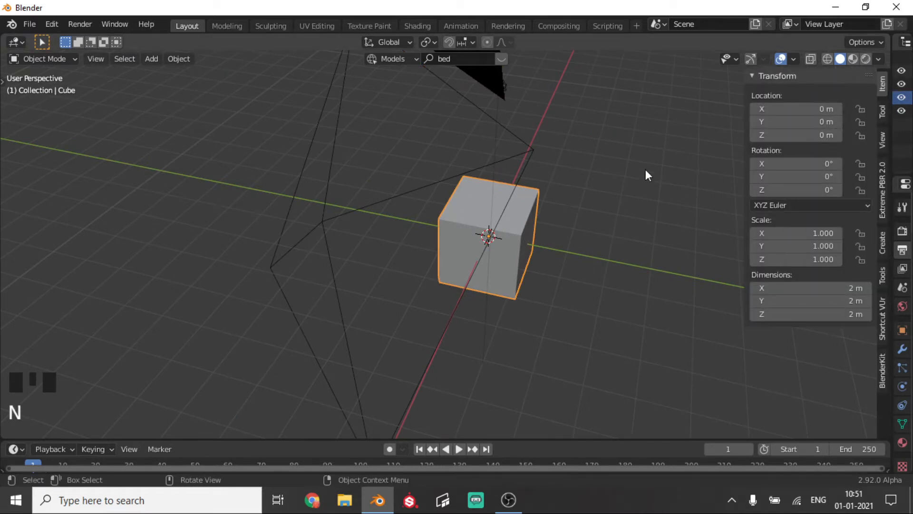
key("n")
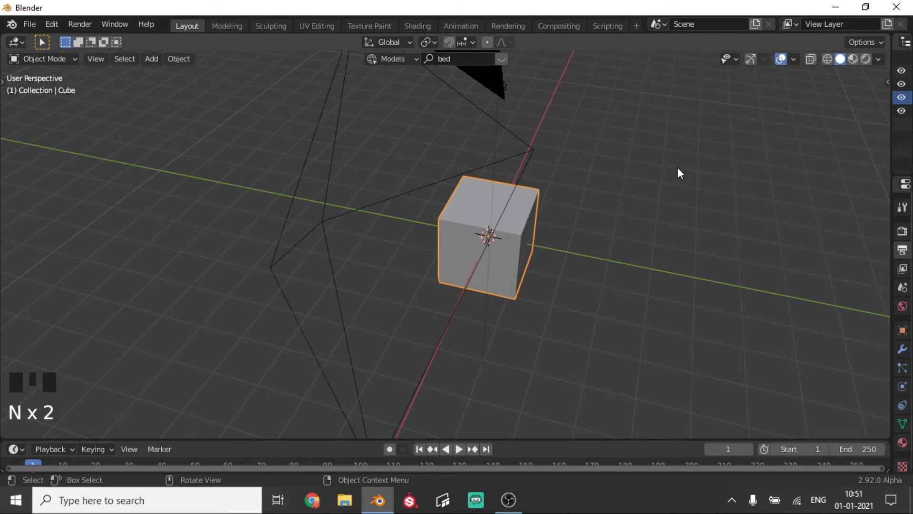
left_click(750, 58)
key("t")
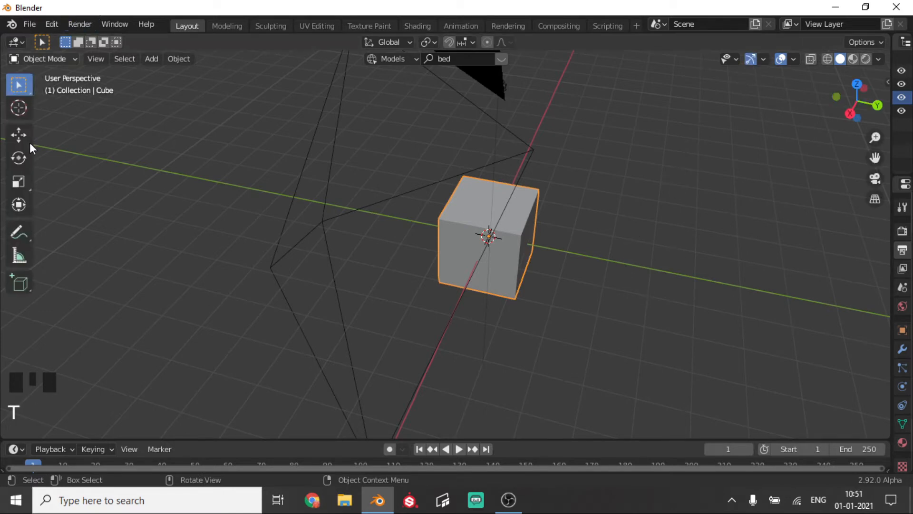
key("n")
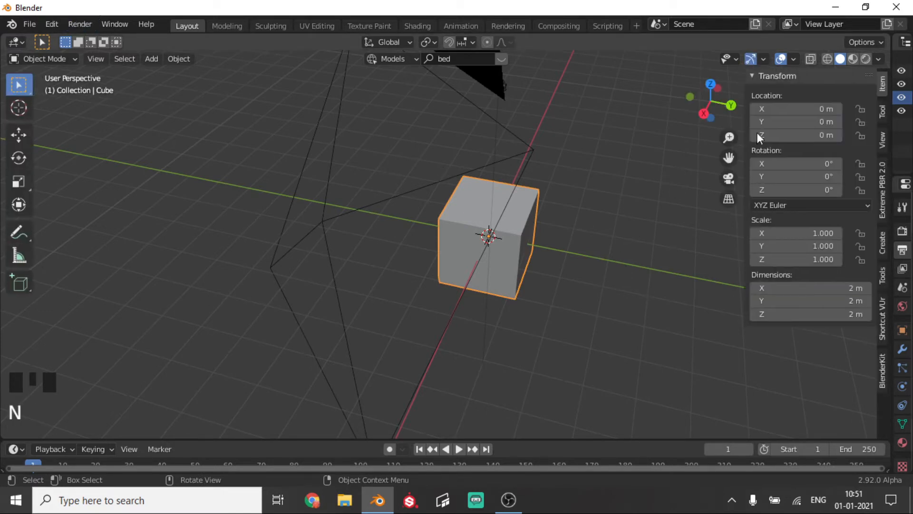
key("n")
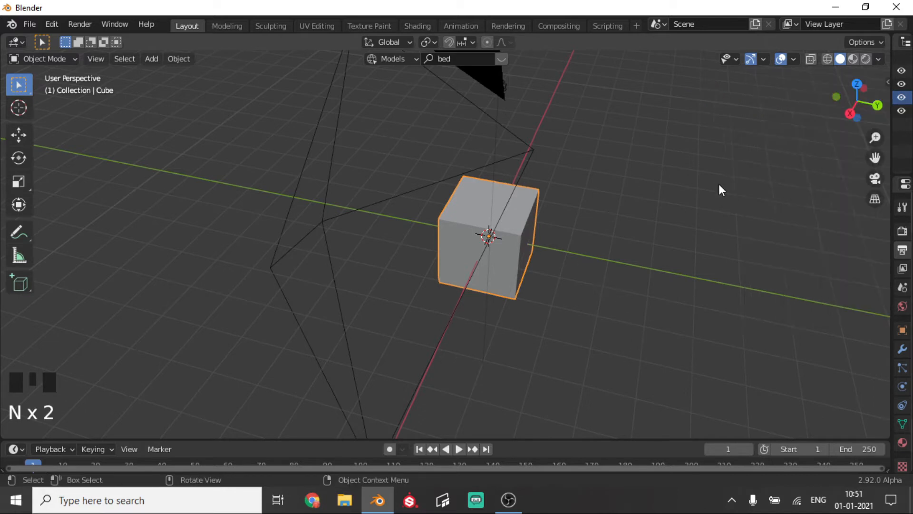
Step: In the camera view, scale the cube up uniformly until it fills most of the square camera frame with a small margin
left_click(874, 179)
scroll(464, 241, "down", 2)
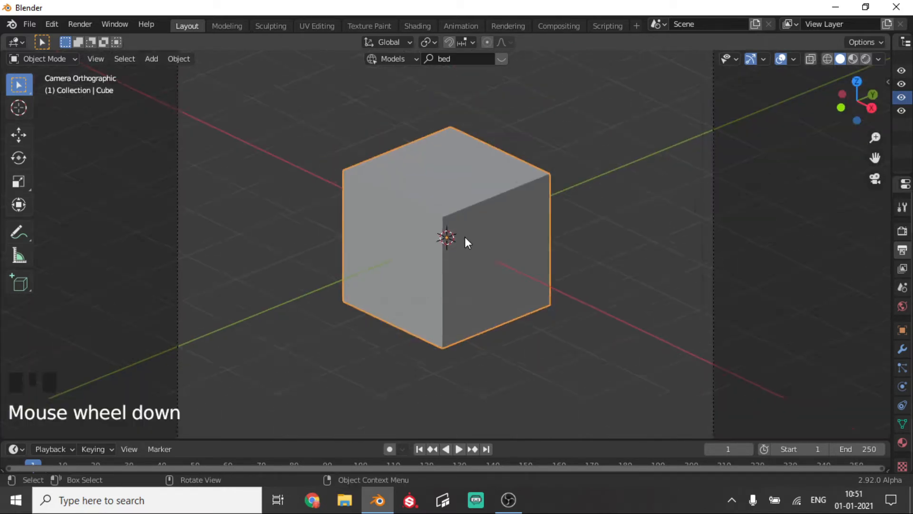
key("s")
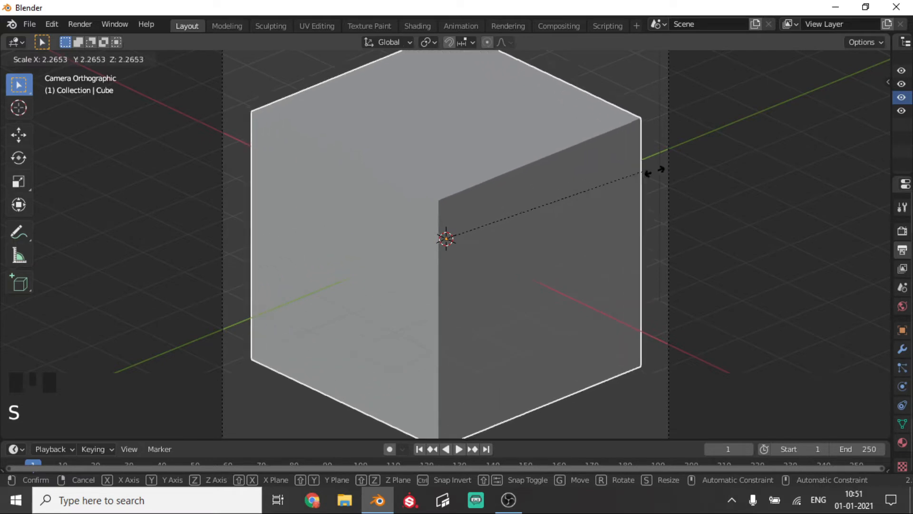
left_click(659, 157)
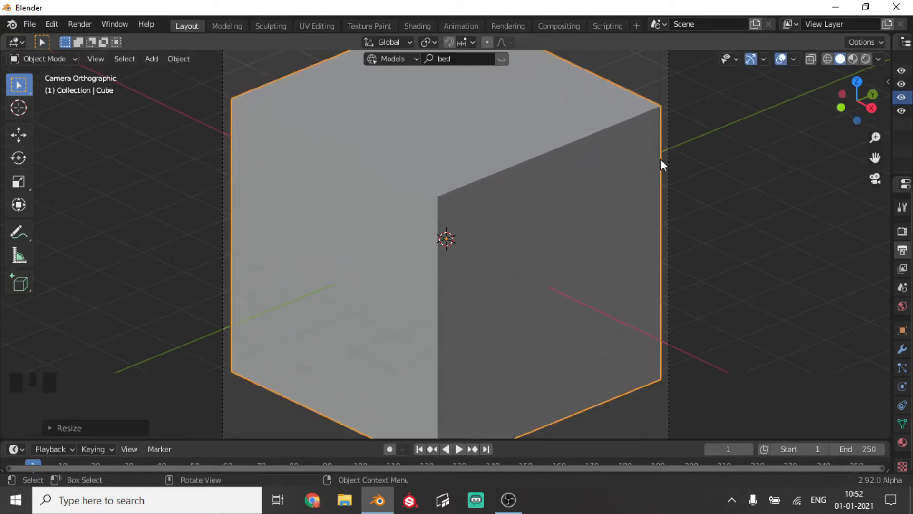
scroll(650, 179, "down", 3)
scroll(643, 180, "down", 1)
scroll(641, 180, "up", 2)
key("s")
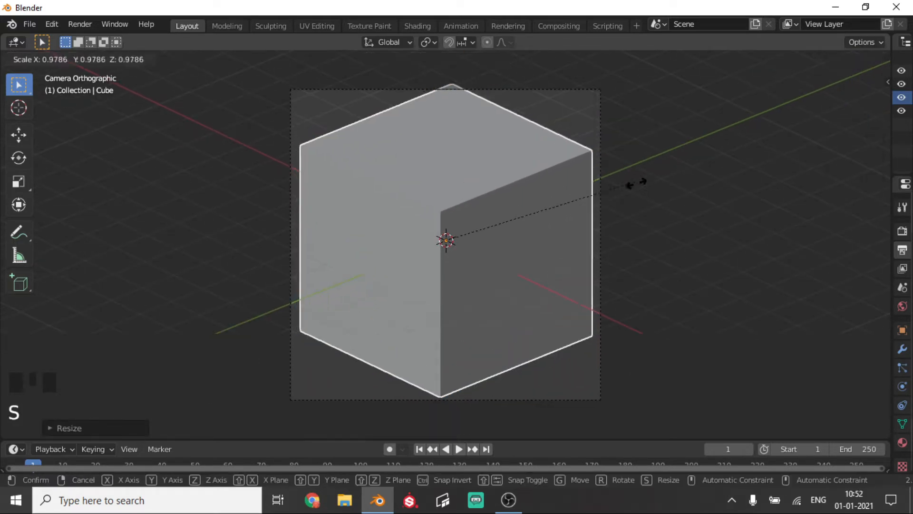
left_click(623, 205)
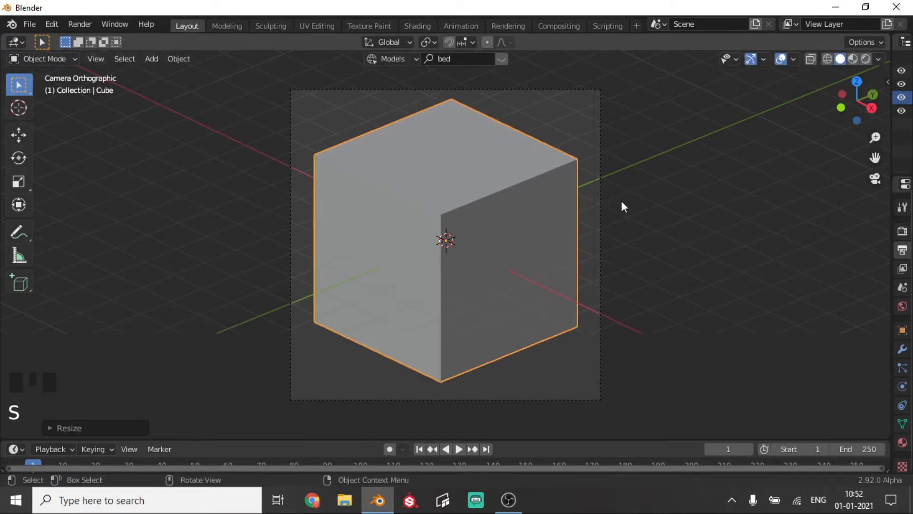
Step: In Edit Mode, delete the cube's top face and the two side faces that face the camera
scroll(542, 237, "up", 1)
key("Tab")
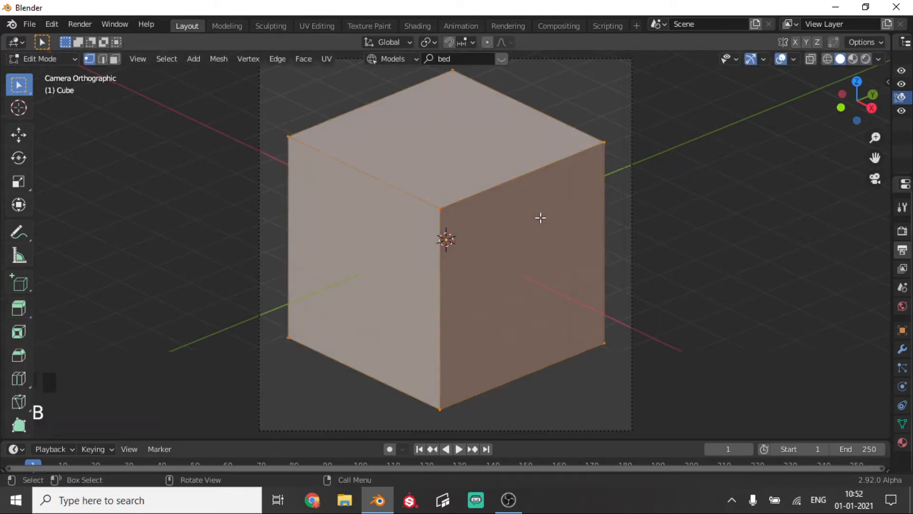
key("3")
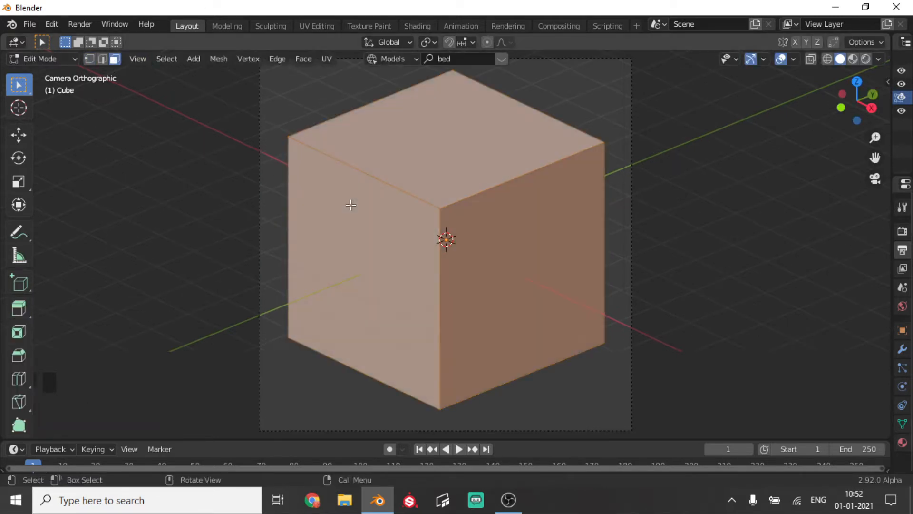
key("t")
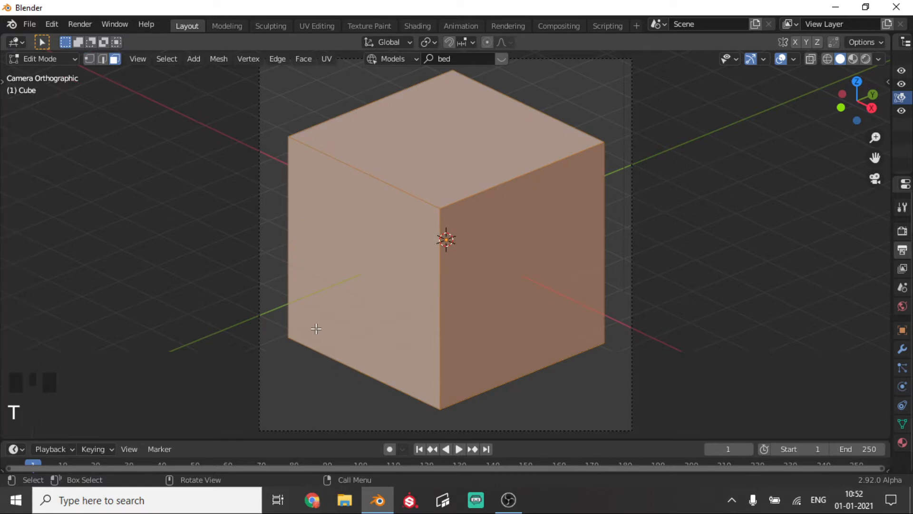
left_click(430, 146)
left_click(384, 271)
left_click(494, 265, "shift")
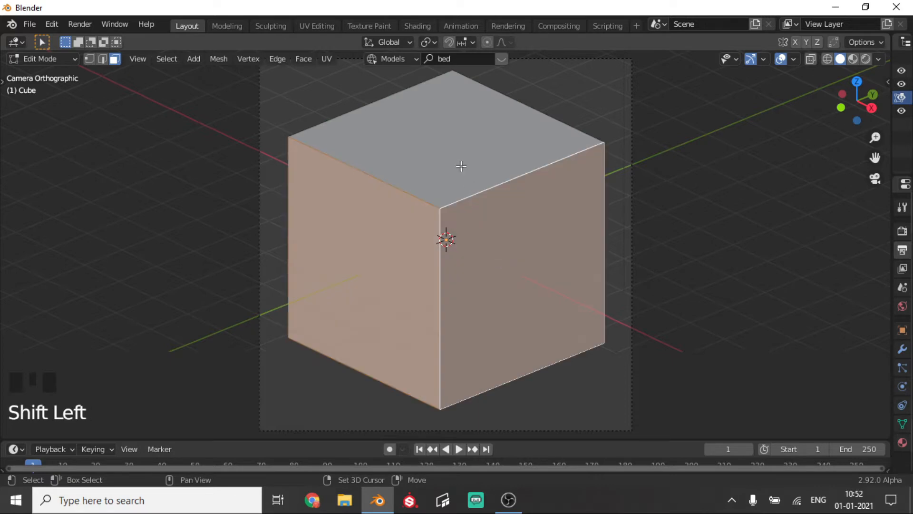
left_click(461, 166, "shift")
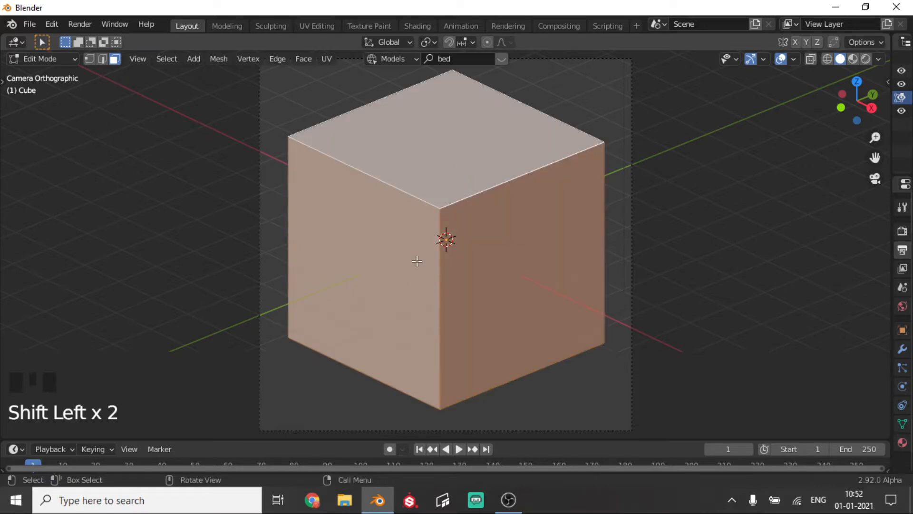
key("x")
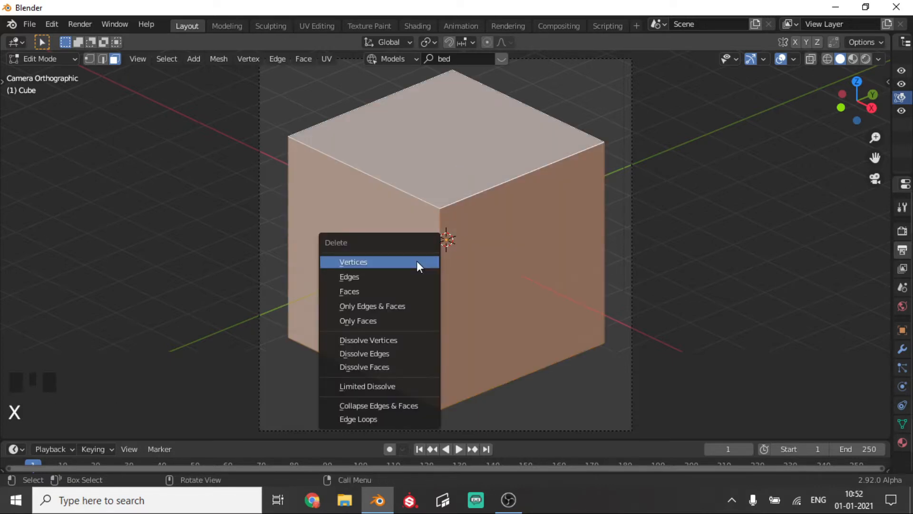
left_click(388, 289)
Step: Examine the remaining floor and two walls of the cube from outside the camera view
middle_click_drag(406, 268, 262, 242)
scroll(426, 266, "down", 7)
scroll(375, 263, "down", 3)
middle_click_drag(375, 263, 358, 247)
key("a")
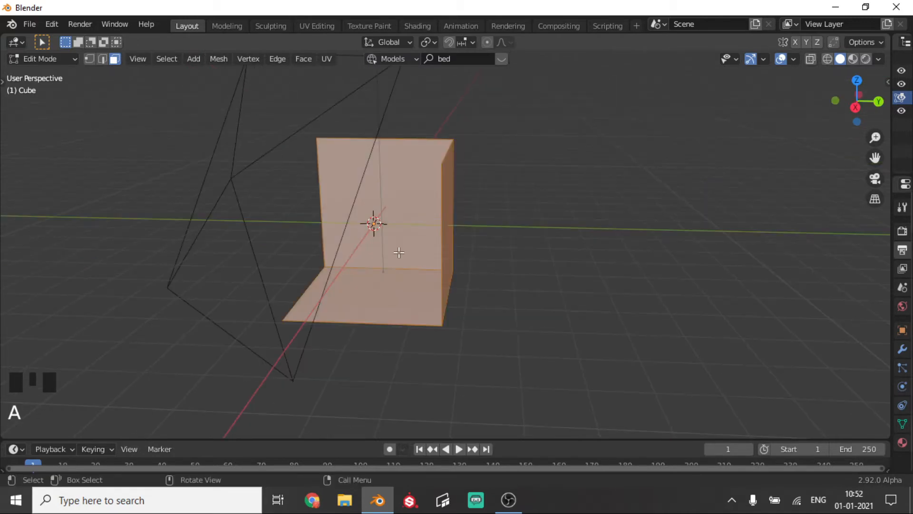
left_click(691, 283)
middle_click_drag(413, 214, 400, 185)
left_click(418, 200)
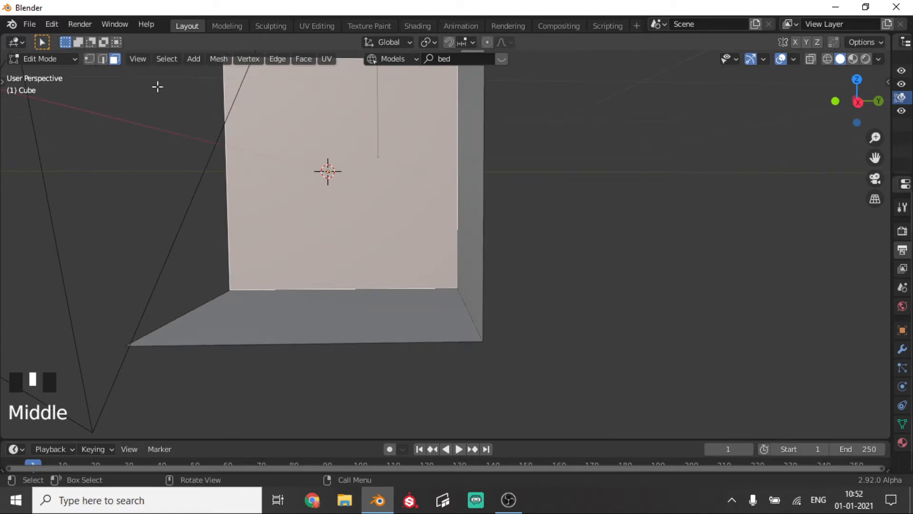
Step: Extrude the two front edges of the floor downward along Z by about 0.16 m to give the floor visible thickness
left_click(102, 59)
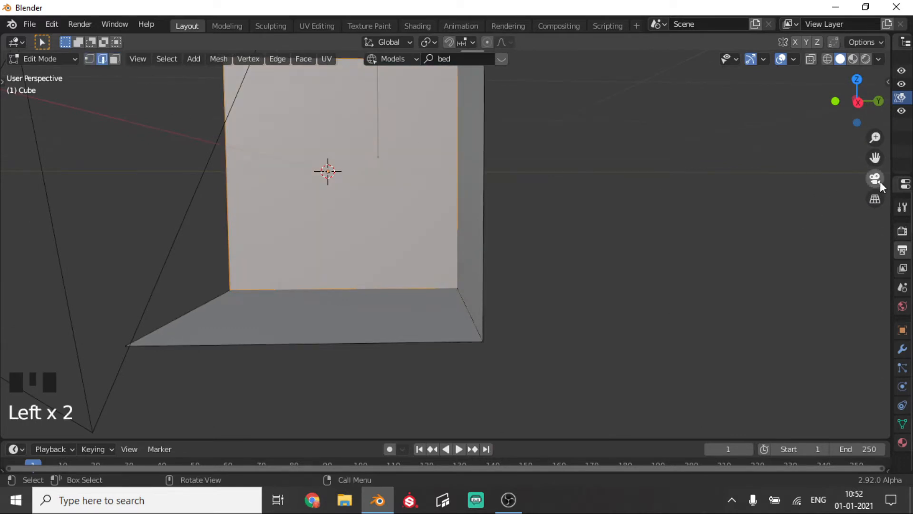
left_click(879, 183)
left_click(511, 377)
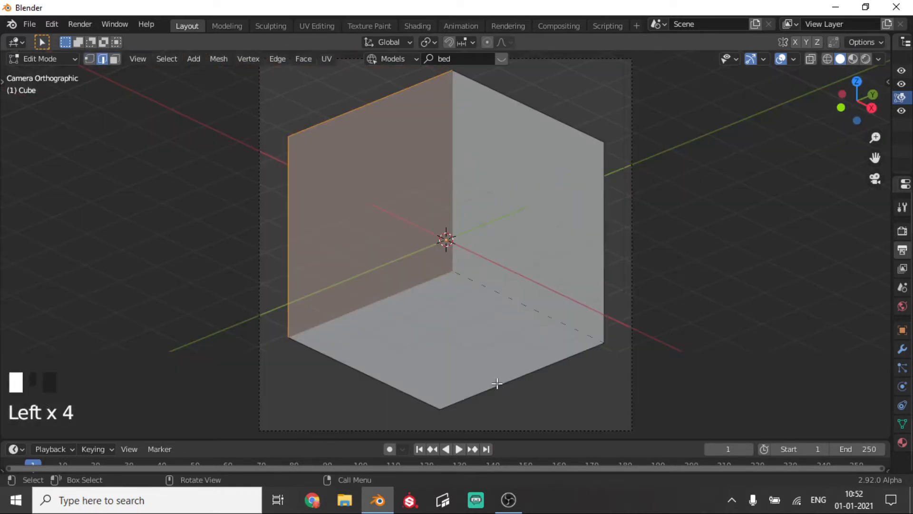
left_click(406, 391, "shift")
key("e")
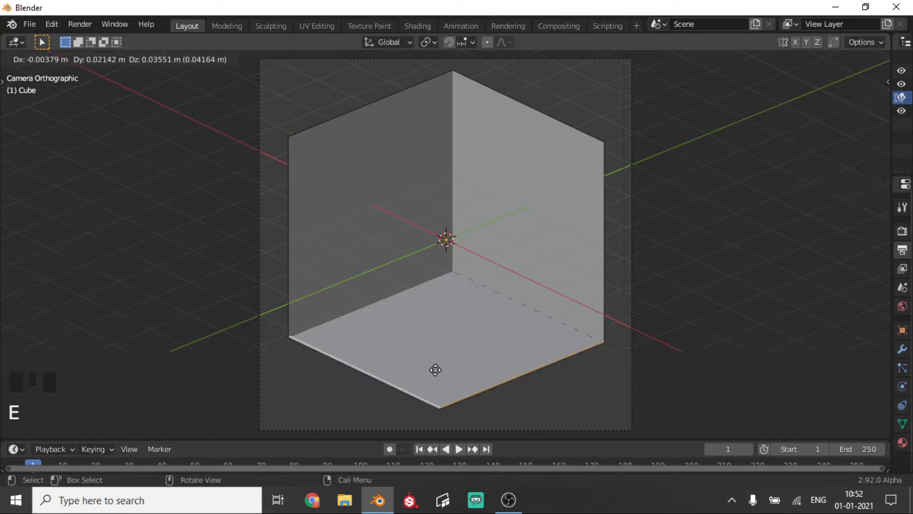
key("z")
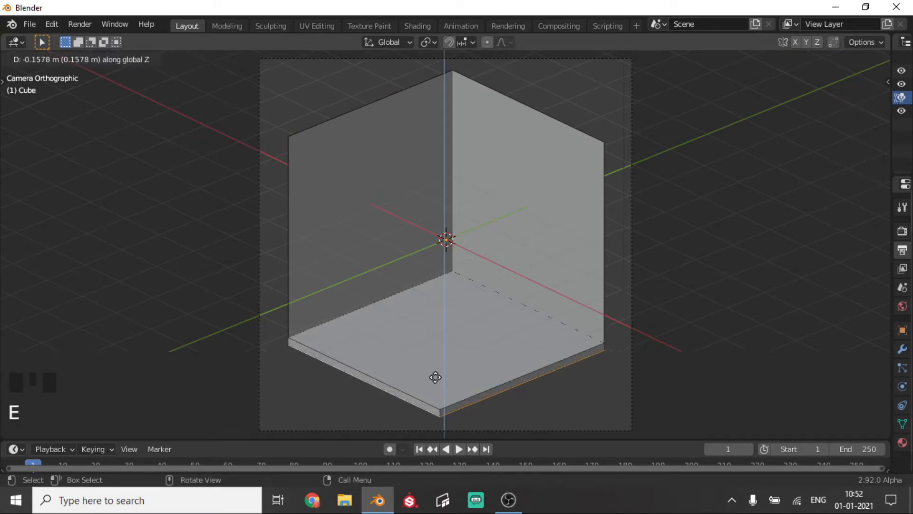
left_click(436, 377)
Step: Add two evenly spaced, centred loop cuts running up one wall and across the floor
middle_click_drag(637, 405, 480, 358)
scroll(565, 341, "down", 1)
left_click(586, 316)
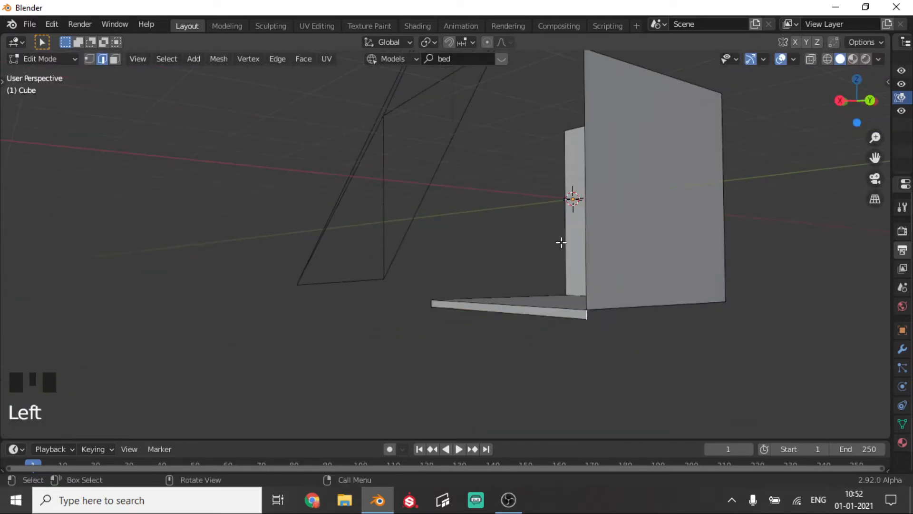
left_click(579, 234)
middle_click_drag(579, 234, 689, 230)
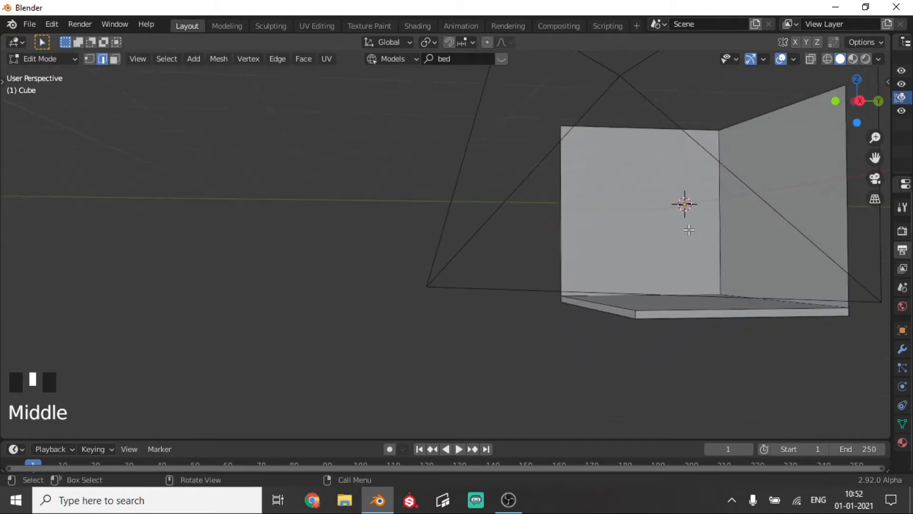
left_click_drag(877, 158, 445, 207)
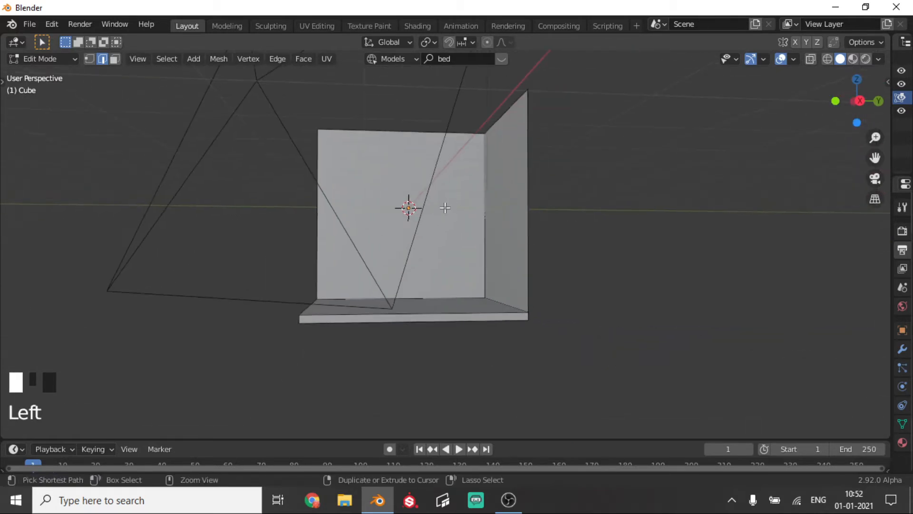
key("ctrl+r")
scroll(412, 312, "up", 1)
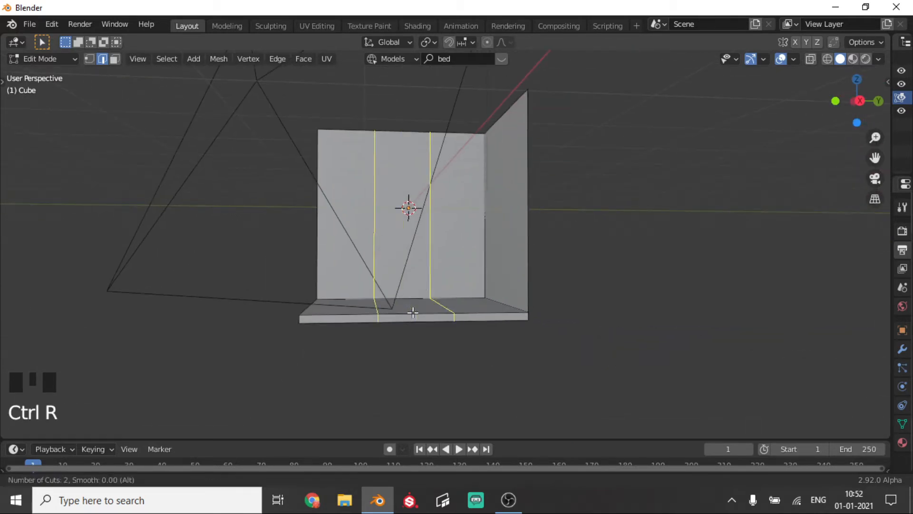
left_click(412, 312)
right_click(413, 312)
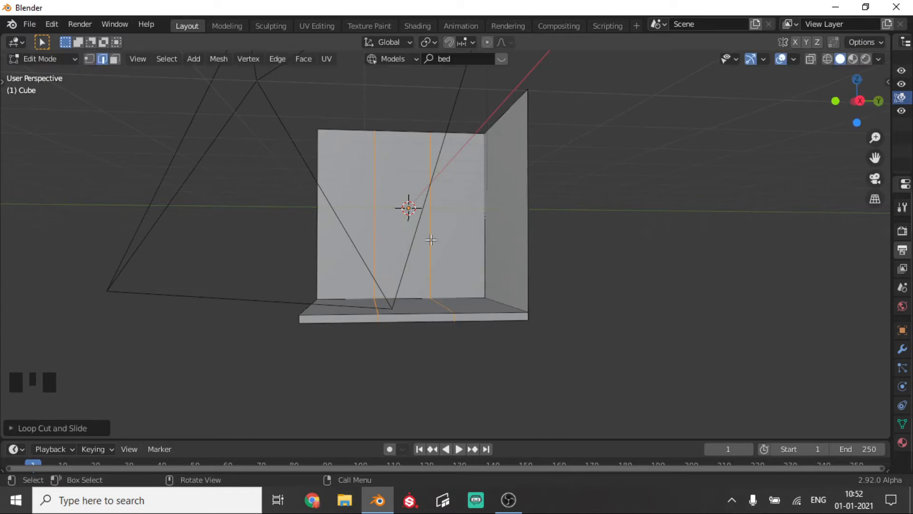
Step: Add two evenly spaced horizontal loop cuts around both walls, leaving them unslid
key("r")
right_click(475, 208)
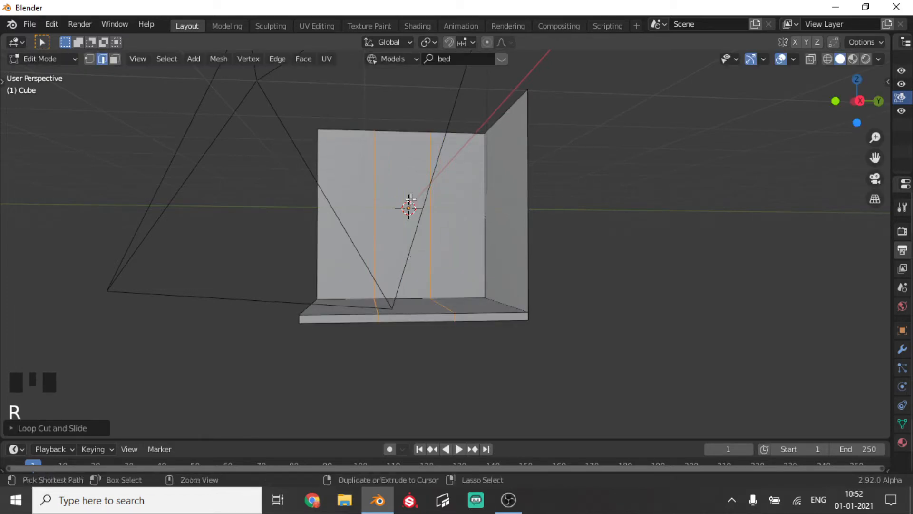
key("ctrl+r")
scroll(426, 197, "up", 1)
left_click(426, 198)
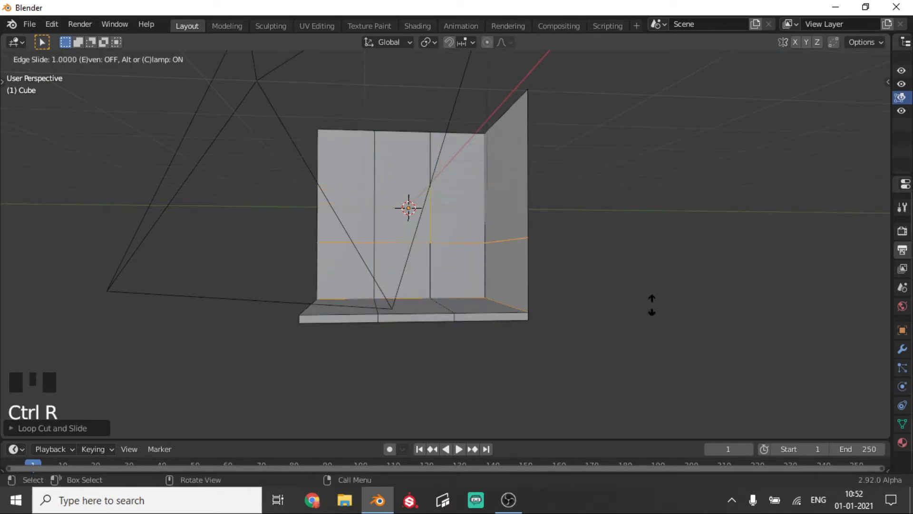
right_click(542, 249)
Step: Add two evenly spaced vertical loop cuts up the other wall and across the floor, without sliding them
middle_click_drag(583, 264, 644, 271)
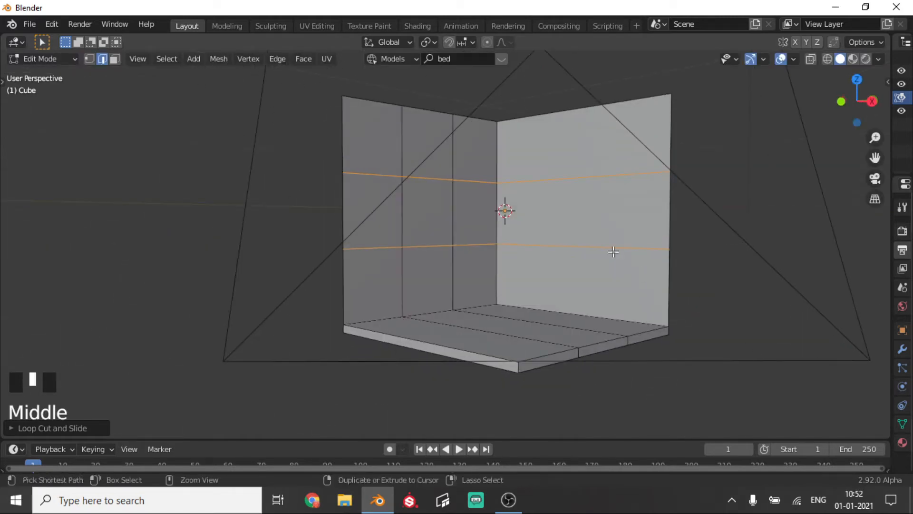
key("ctrl+r")
scroll(612, 252, "up", 1)
left_click(609, 255)
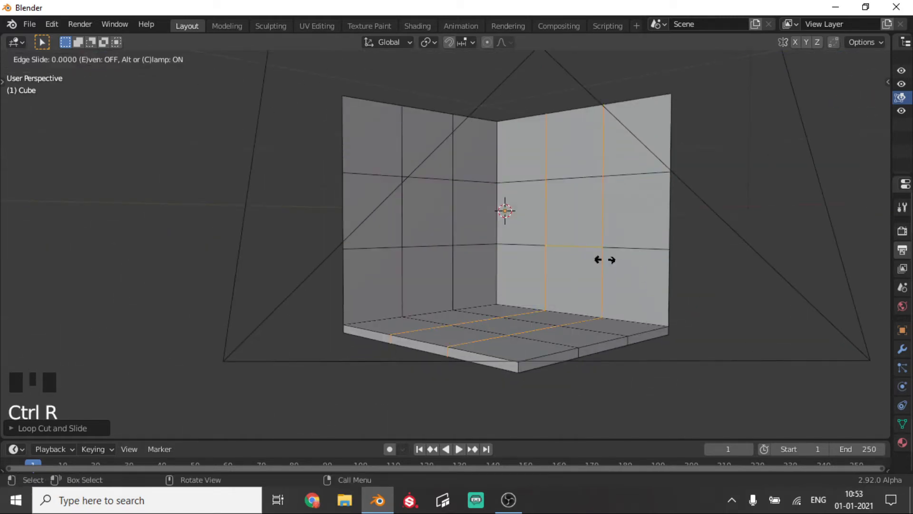
right_click(605, 259)
left_click(879, 184)
scroll(682, 185, "down", 1)
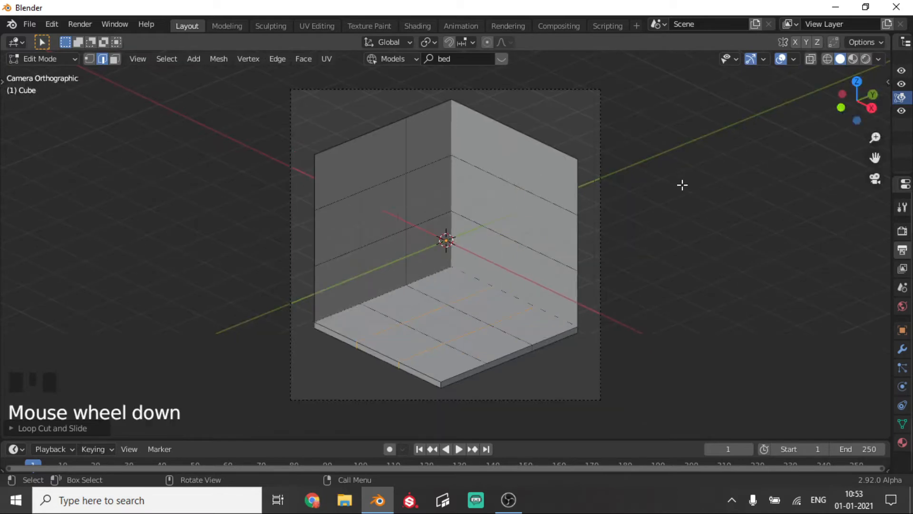
scroll(663, 196, "up", 2)
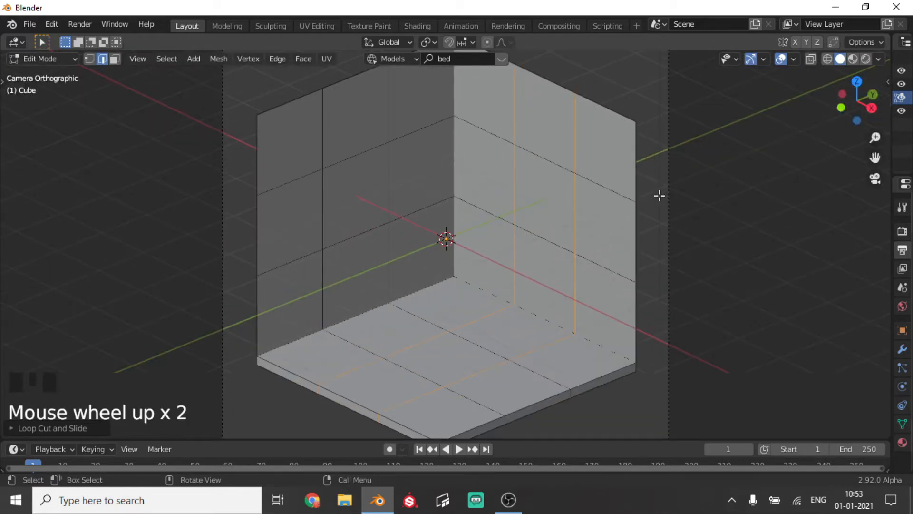
key("shift+grave")
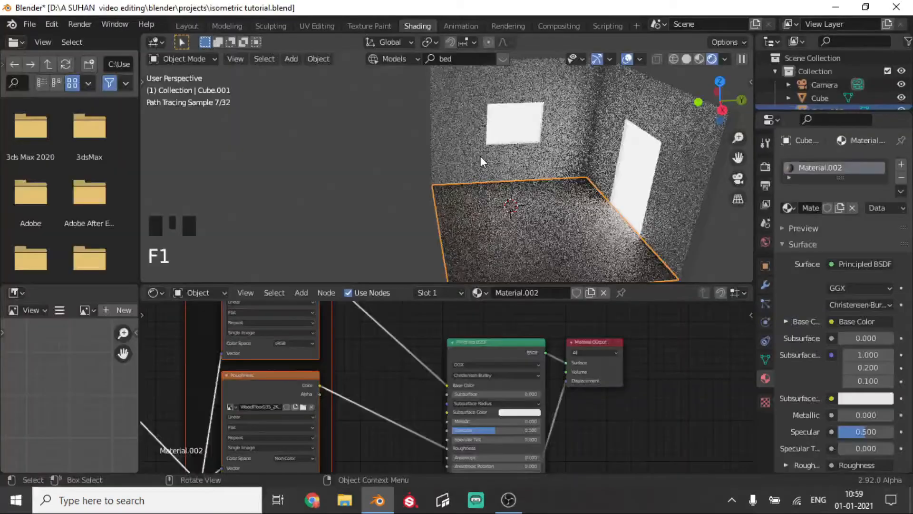
Step: Switch the viewport to Material Preview and examine the wood floor texture up close and through the camera
scroll(478, 158, "down", 1)
mouse_move(476, 161)
middle_mouse_down()
mouse_move(467, 178)
mouse_move(574, 219)
middle_mouse_up()
scroll(575, 219, "up", 5)
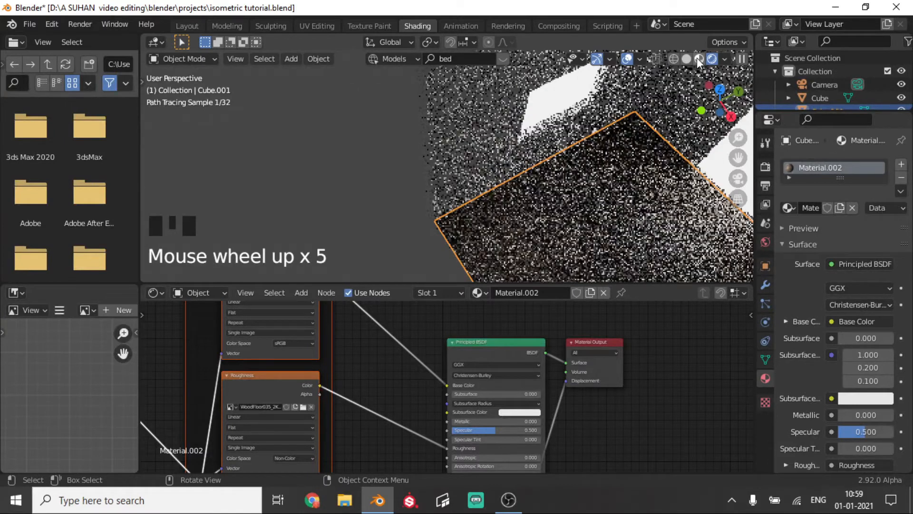
left_click(699, 61)
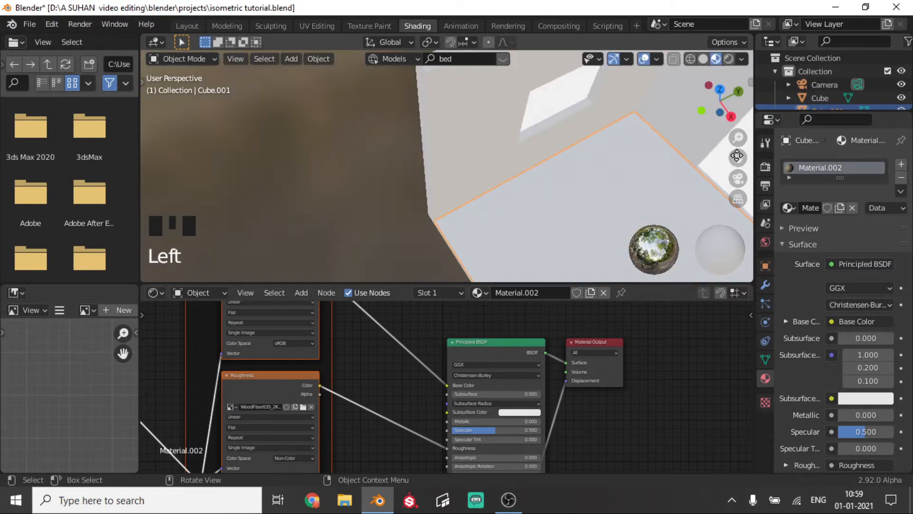
left_click_drag(738, 158, 584, 226)
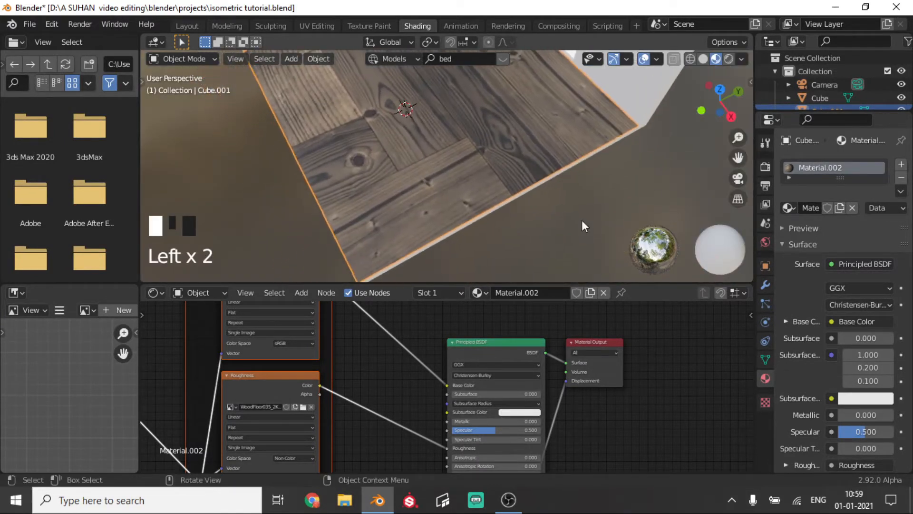
scroll(423, 164, "up", 4)
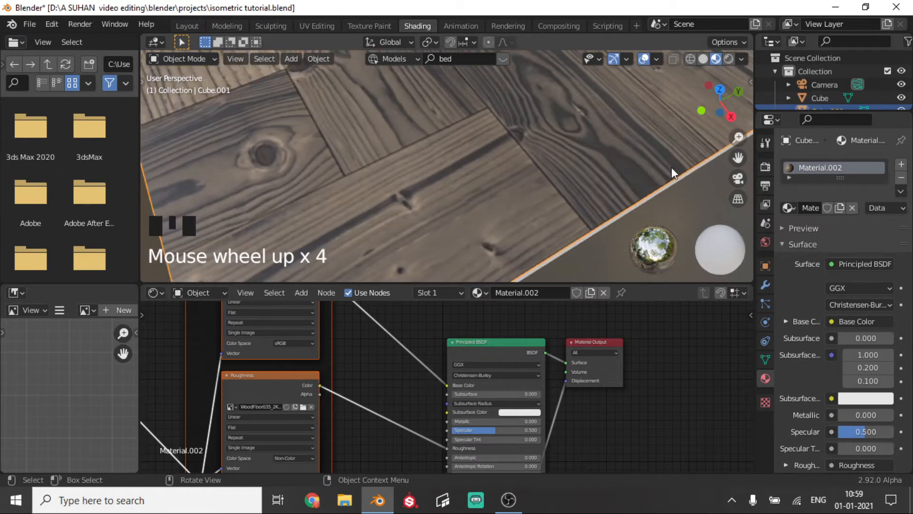
left_click(738, 176)
Step: Set the X, Y and Z scale of the floor material's Mapping node to 5
scroll(343, 378, "up", 2)
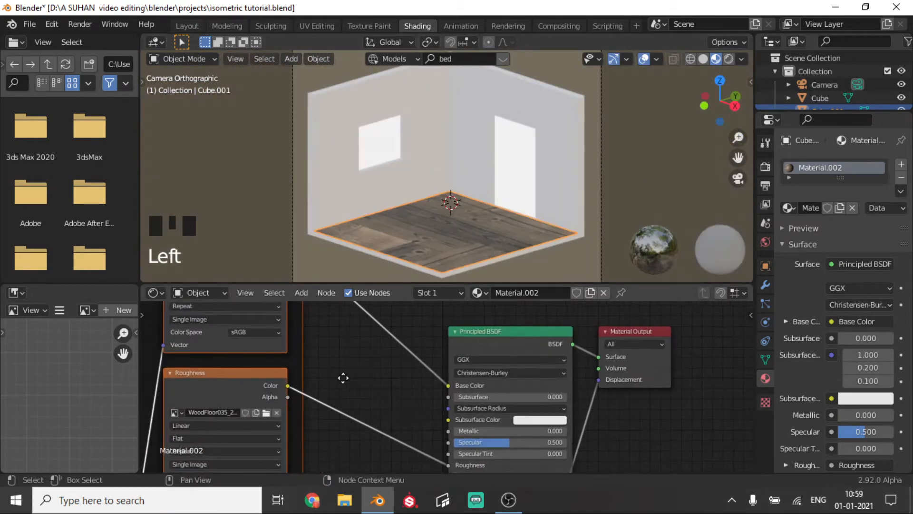
middle_click_drag(343, 377, 625, 335)
middle_click_drag(492, 389, 670, 311)
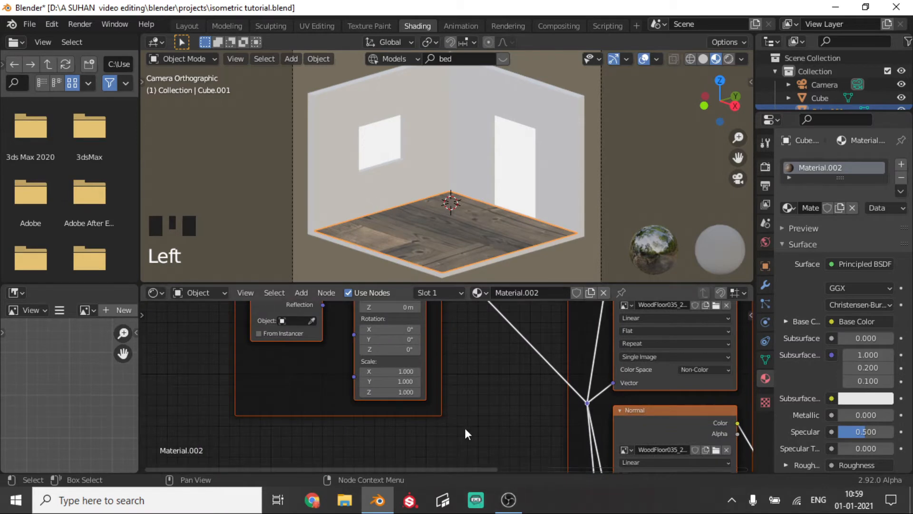
scroll(450, 395, "up", 4)
left_click(355, 366)
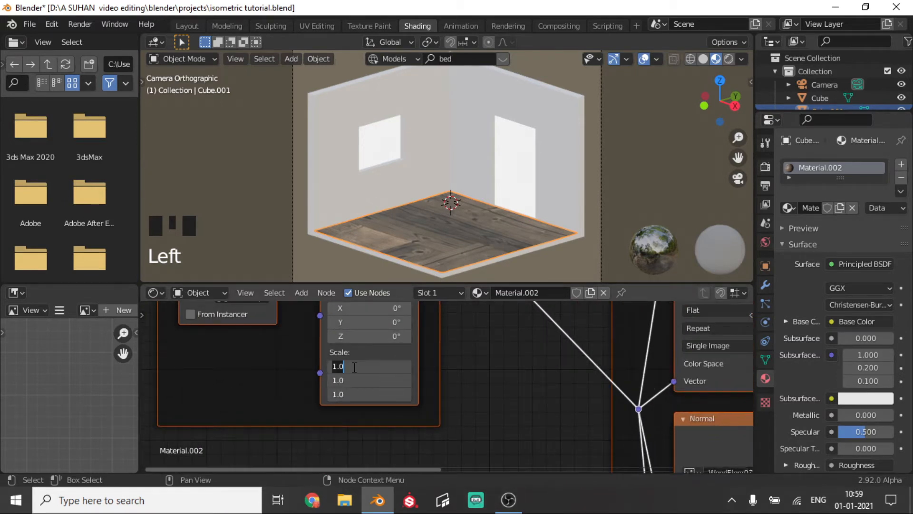
type("5")
key("Return")
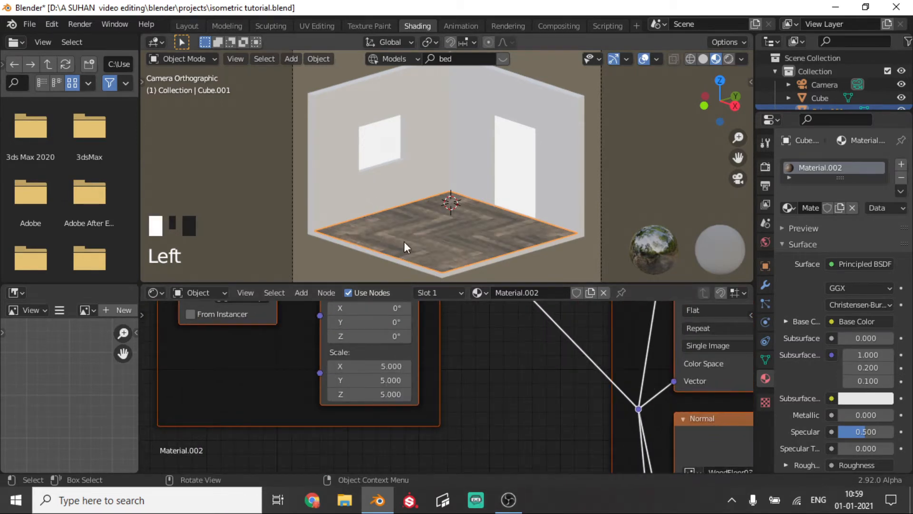
Step: Inspect the wood floor up close and switch the viewport to Rendered shading
scroll(404, 243, "up", 2)
middle_click_drag(480, 193, 471, 141)
scroll(434, 182, "up", 2)
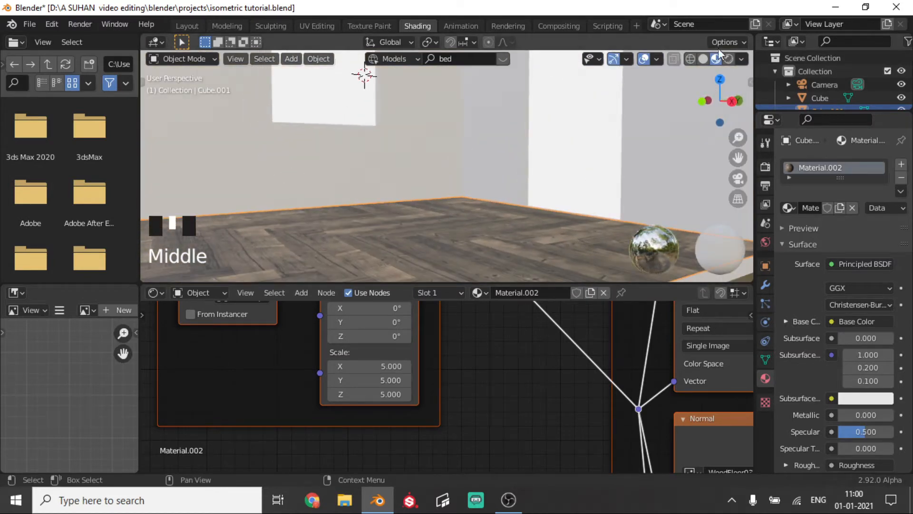
left_click(729, 59)
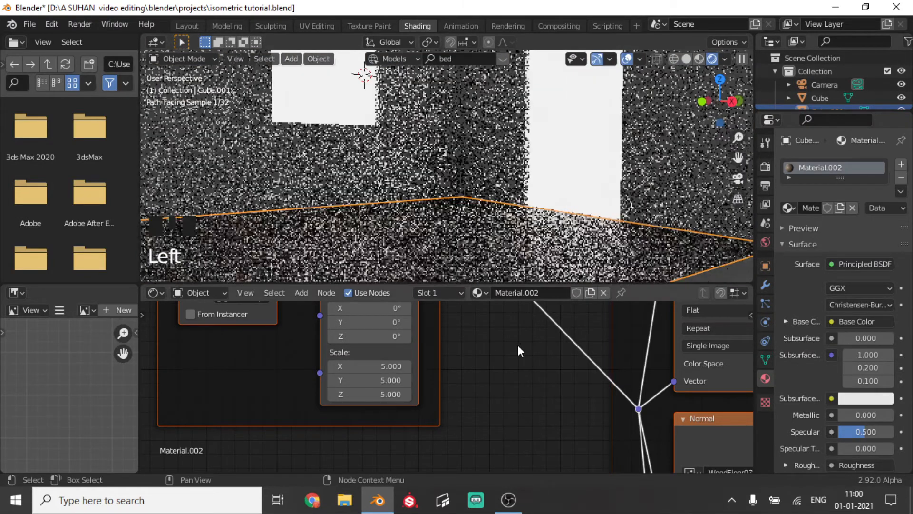
Step: Open WoodFloor035_2K_Displacement.jpg as the image of the floor material's Displacement texture node
middle_click_drag(537, 406, 161, 336)
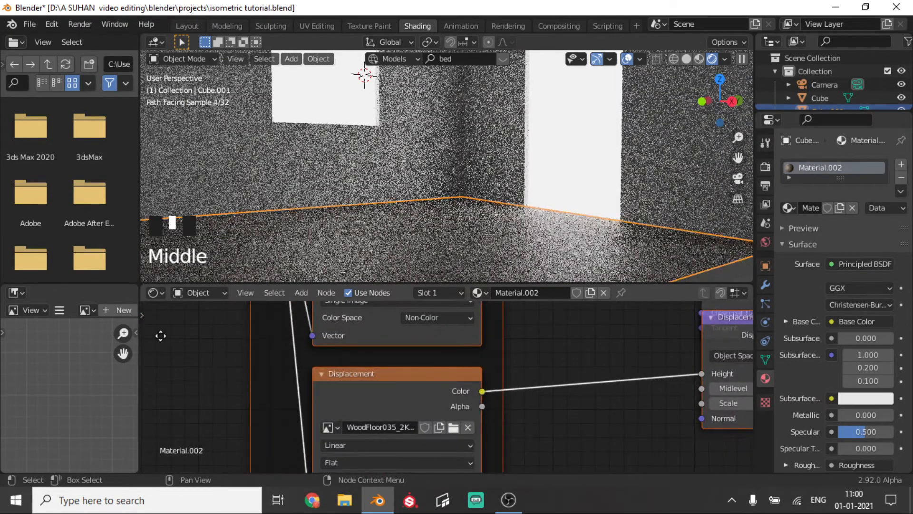
left_click(453, 427)
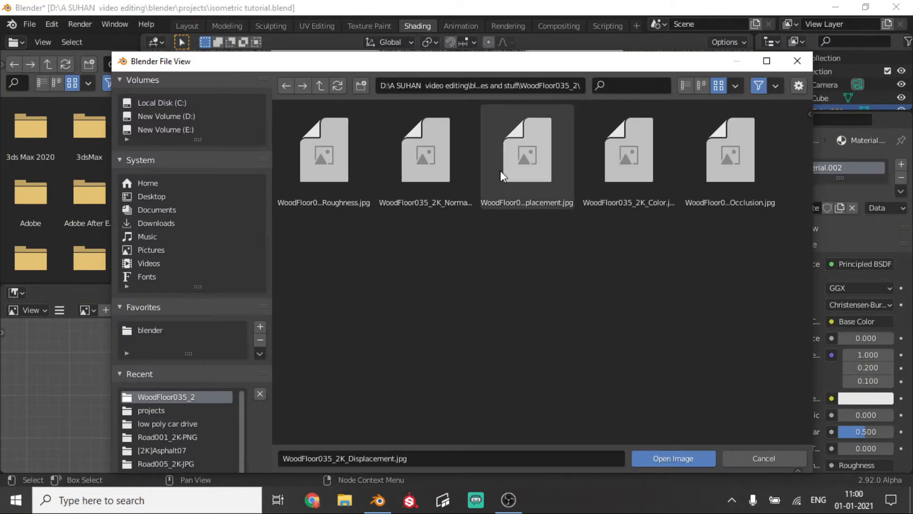
left_click(673, 457)
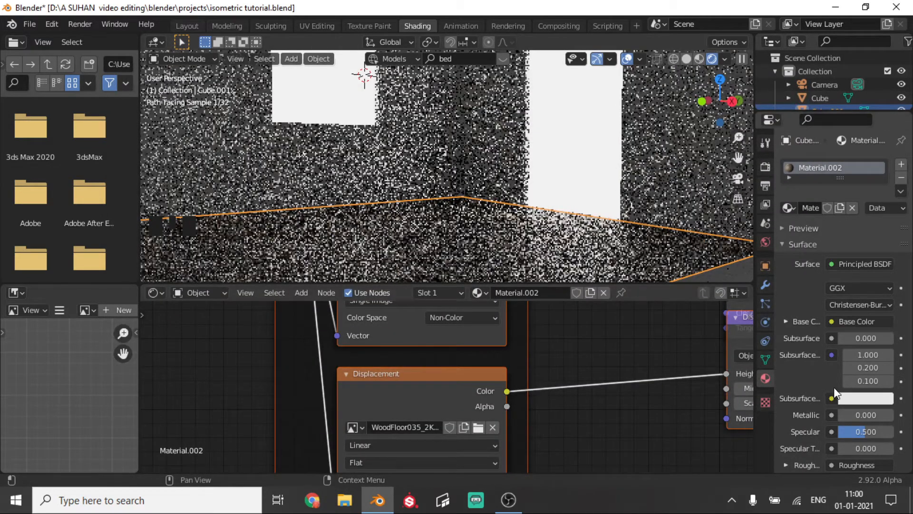
Step: Set the floor material's displacement method to Displacement and Bump in its surface settings
scroll(866, 410, "down", 19)
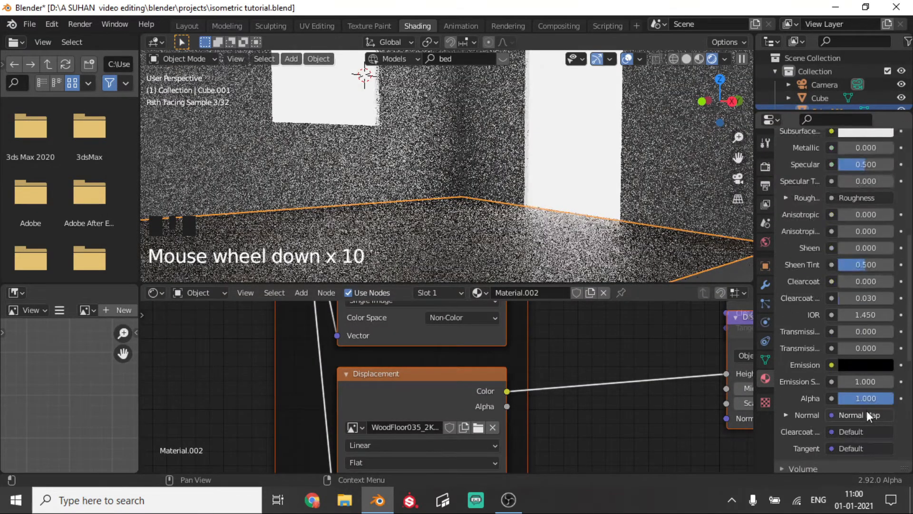
left_click(809, 376)
scroll(830, 383, "down", 3)
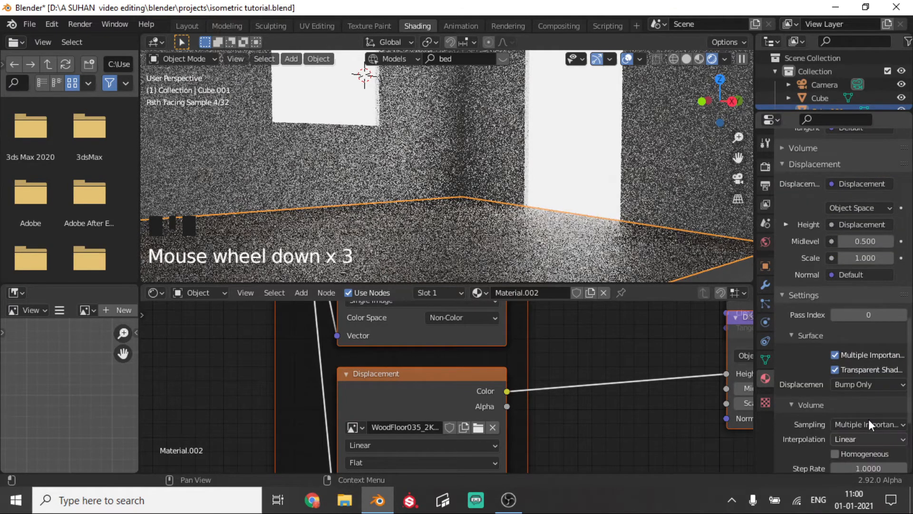
left_click(880, 383)
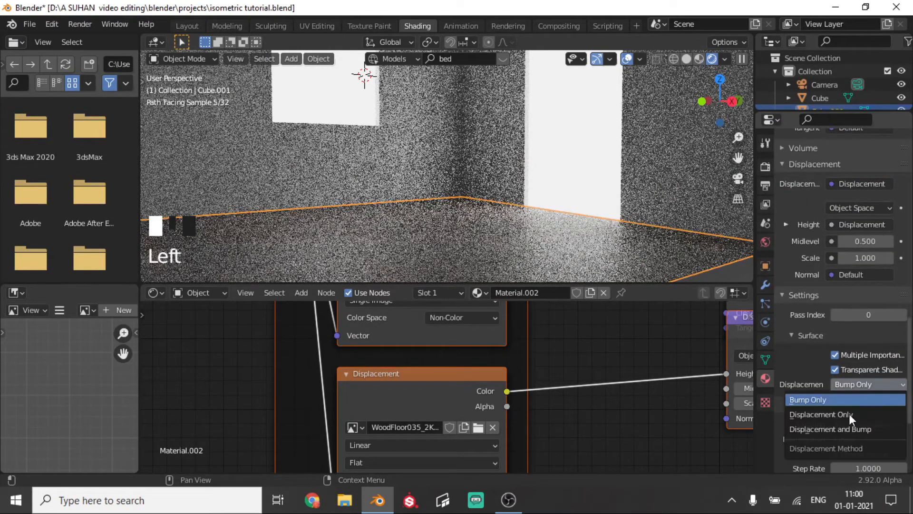
left_click(828, 427)
Step: Subdivide all faces of the floor mesh with 10 cuts
scroll(477, 79, "down", 3)
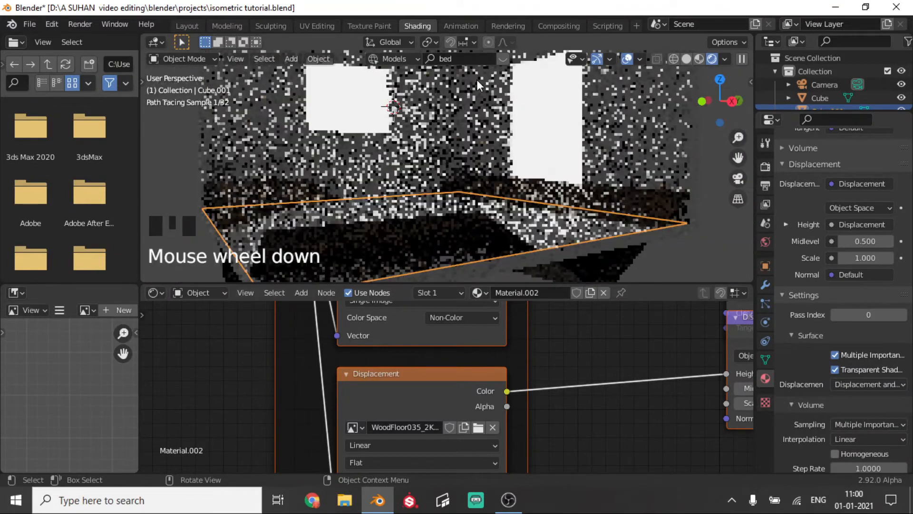
middle_click_drag(477, 79, 455, 111)
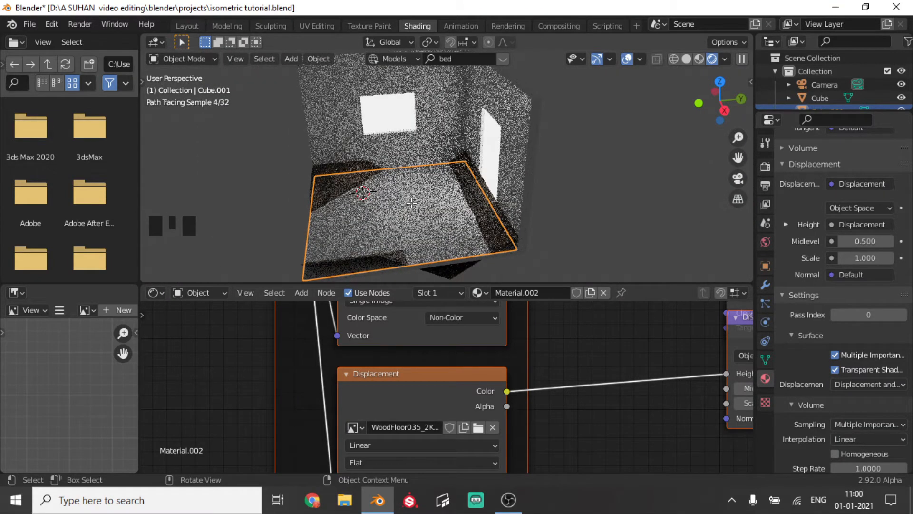
key("Tab")
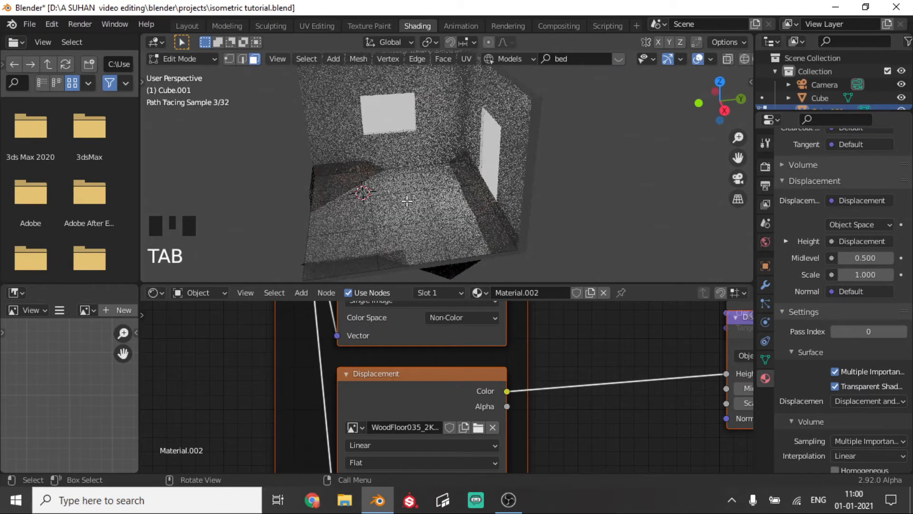
key("a")
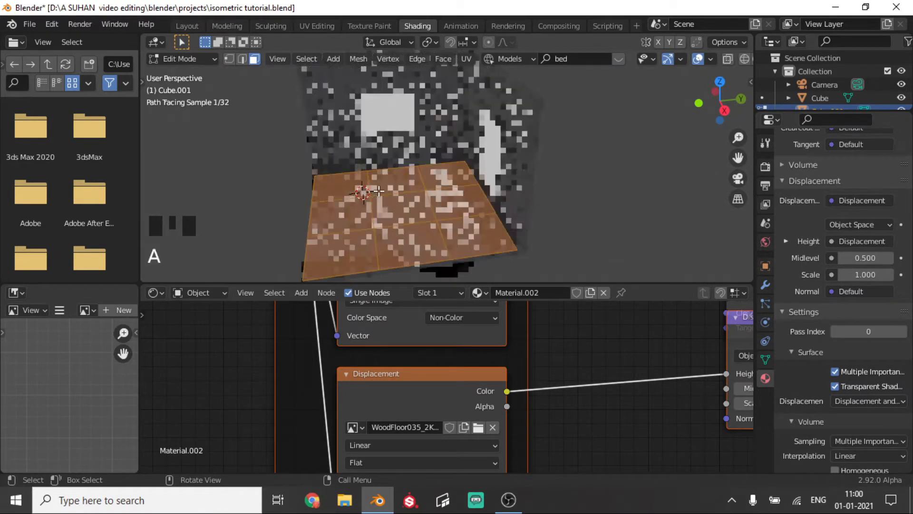
right_click(350, 214)
left_click(350, 214)
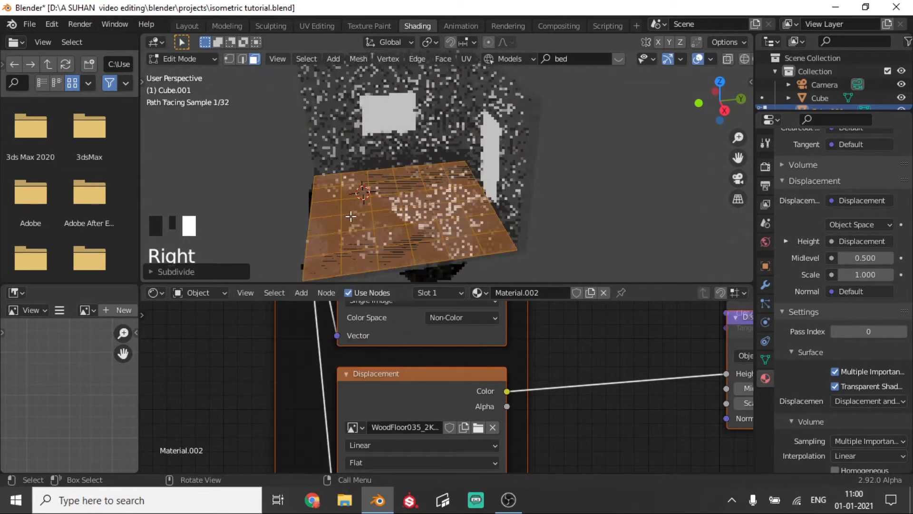
left_click(212, 268)
left_click(273, 178)
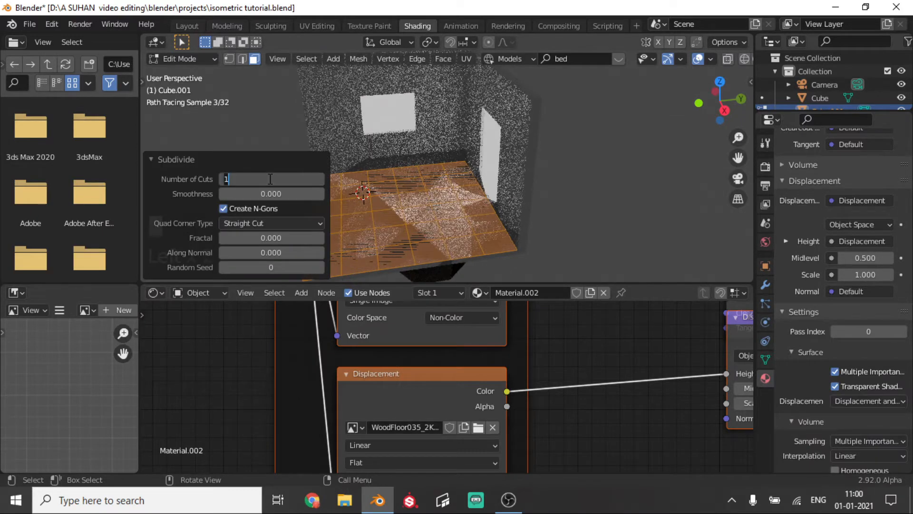
type("10")
key("Return")
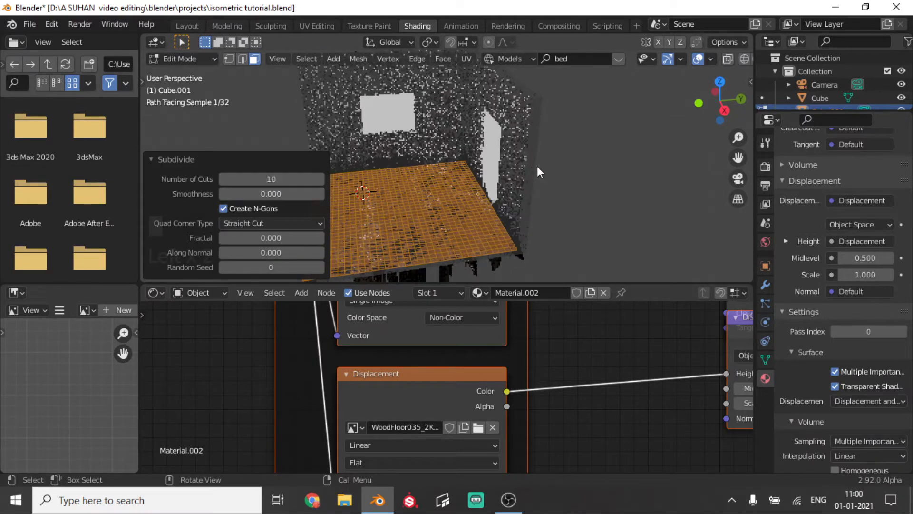
Step: Set the floor subdivision to 20 cuts and inspect the displaced surface in Object Mode
left_click(268, 179)
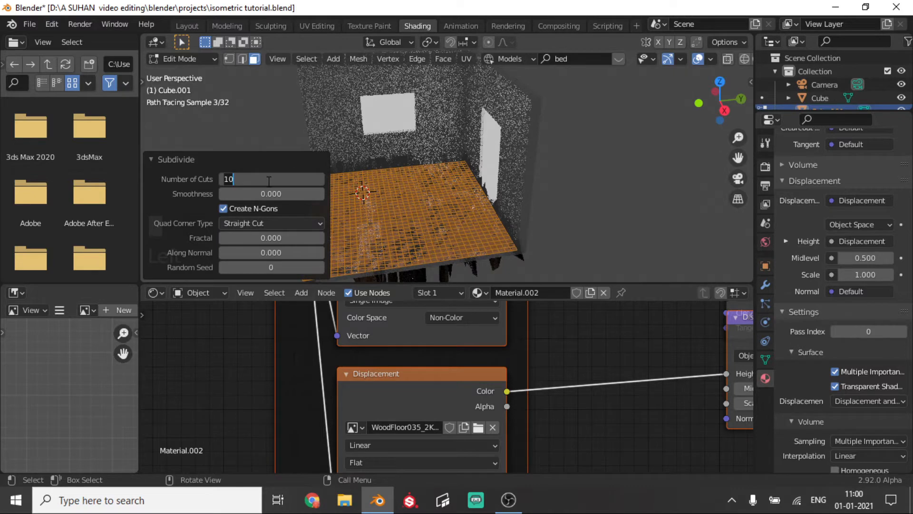
type("20")
key("Return")
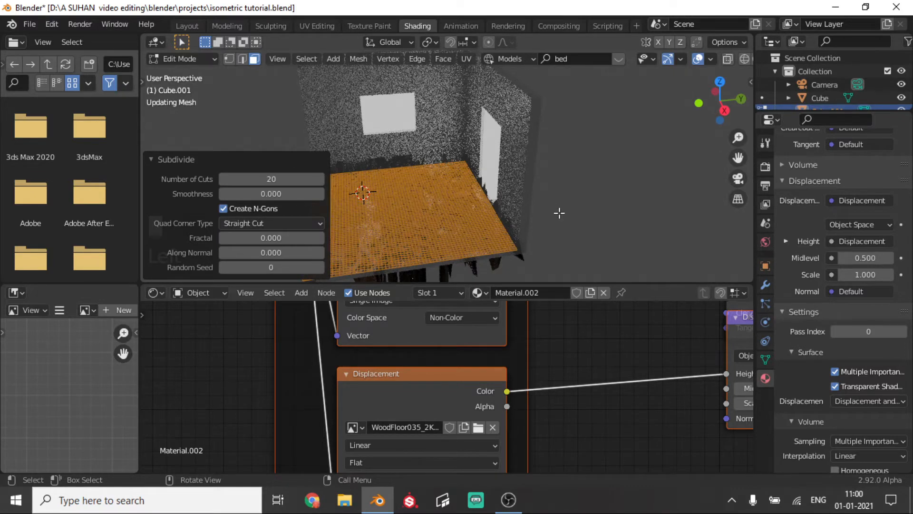
key("Tab")
scroll(484, 220, "up", 2)
middle_click_drag(484, 219, 484, 185)
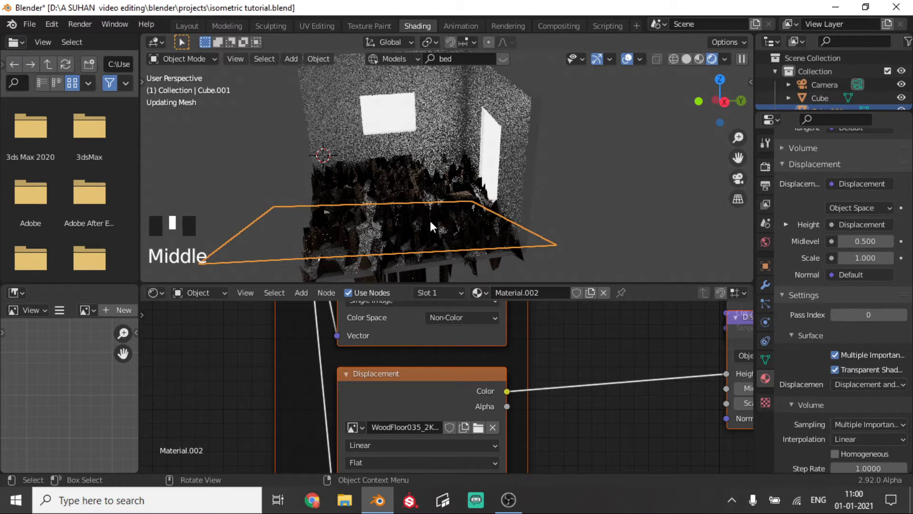
scroll(432, 217, "up", 3)
scroll(432, 217, "down", 2)
key("alt+Tab")
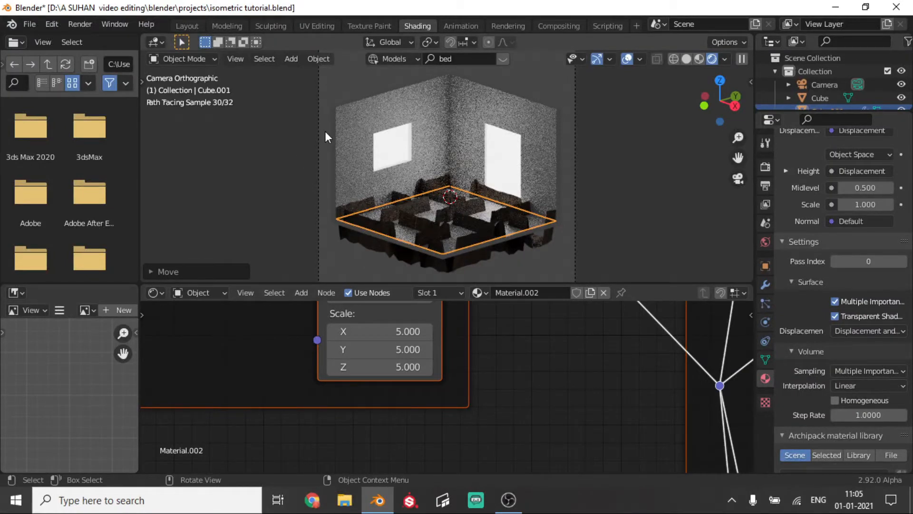
Step: Start the Shortcut VUr on-screen key display in the 3D viewport
key("n")
left_click(744, 229)
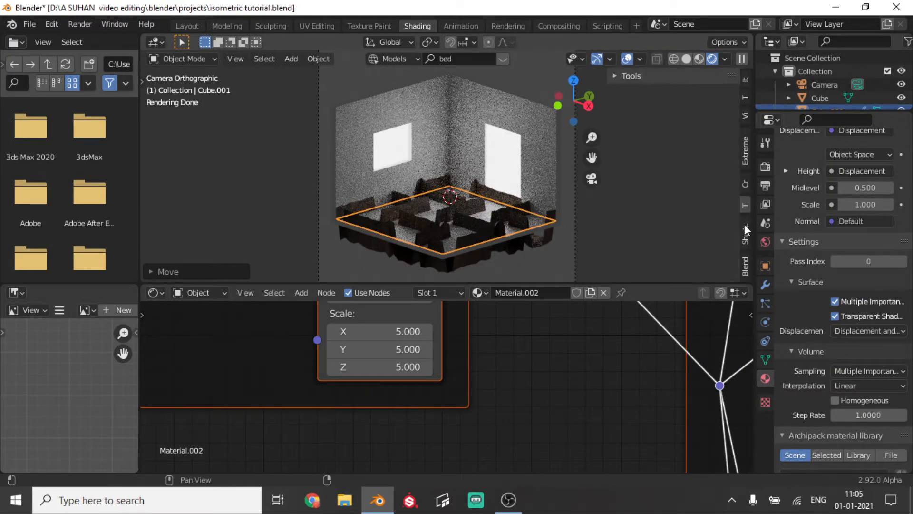
left_click(746, 186)
left_click(745, 261)
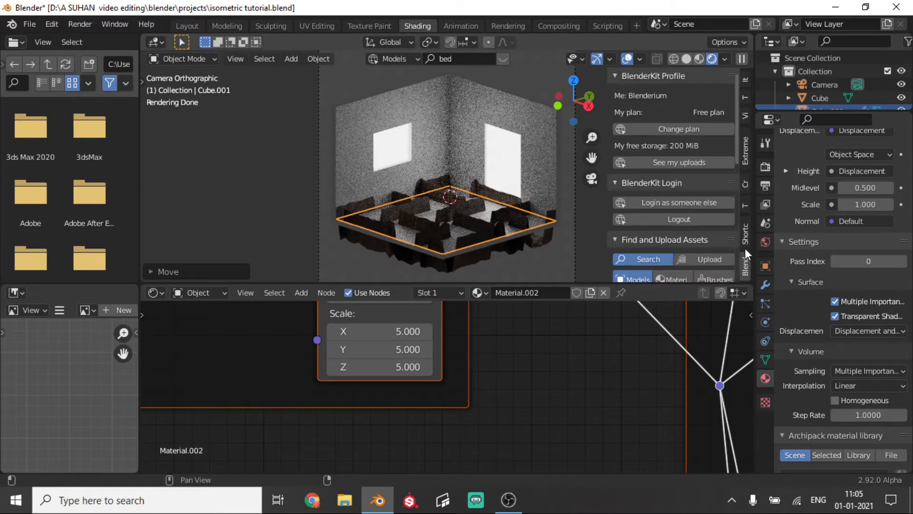
left_click(740, 228)
left_click(639, 97)
left_click(680, 116)
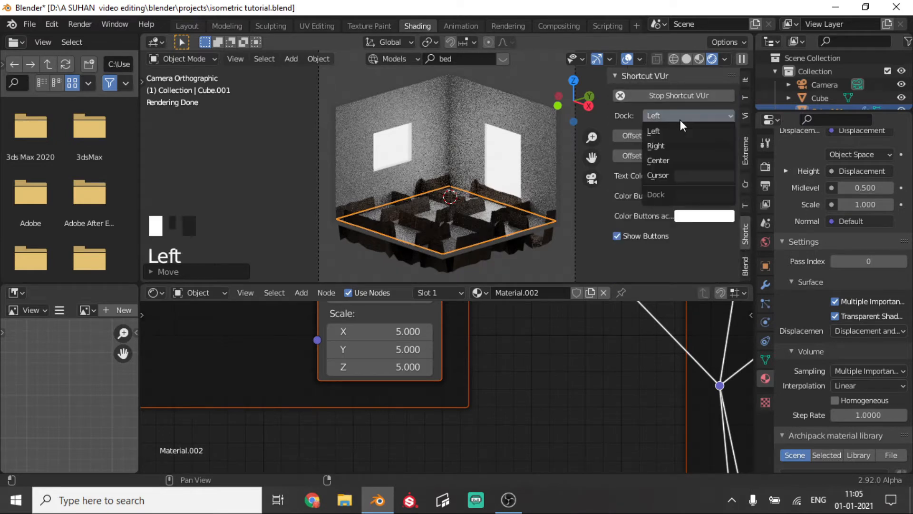
left_click(558, 218)
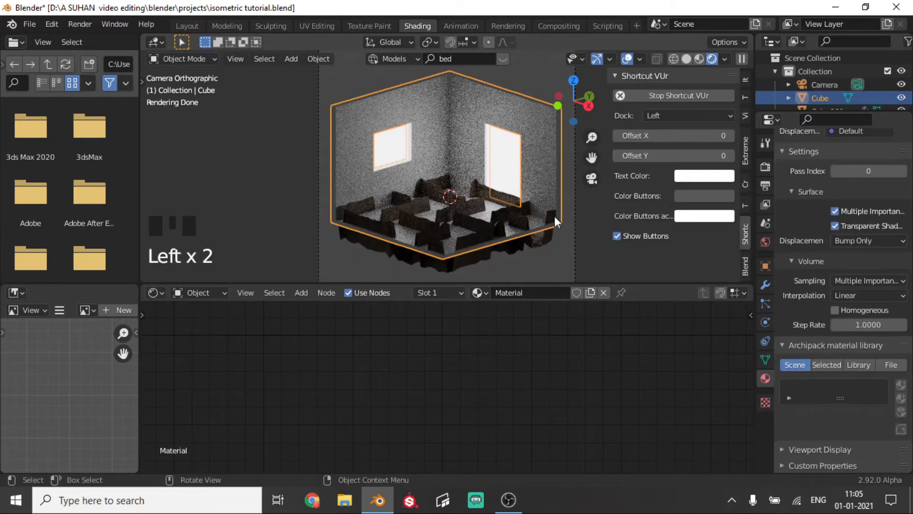
key("n")
Step: Select the floor and set the scale of its material's Displacement node to 0.01
left_click(546, 213)
left_click(461, 207)
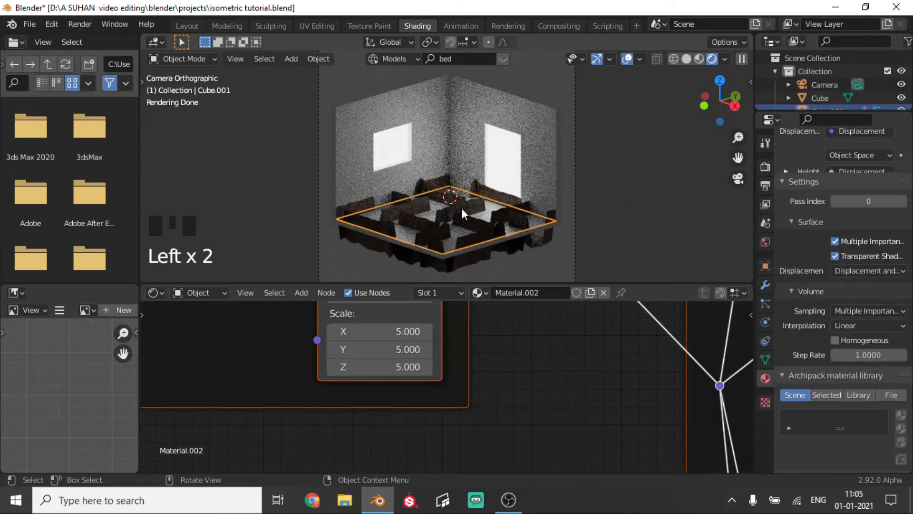
middle_click_drag(649, 354, 423, 398)
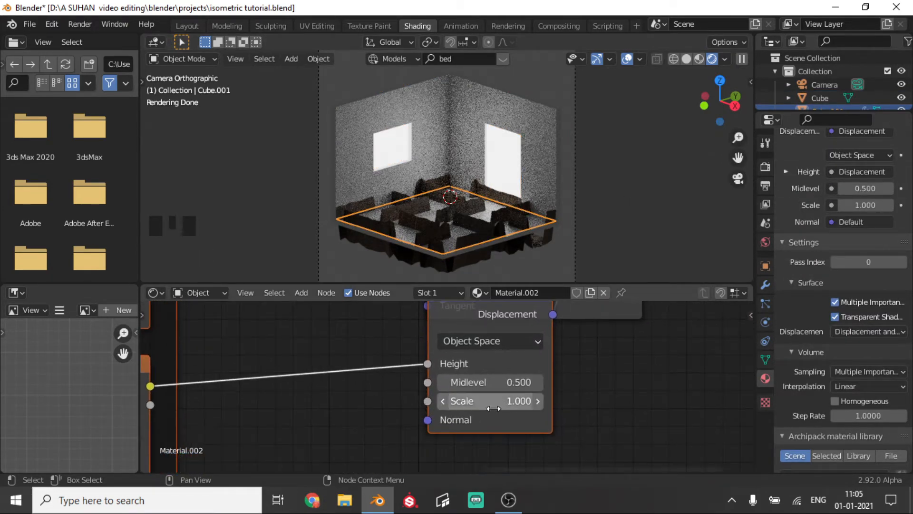
double_click(494, 408)
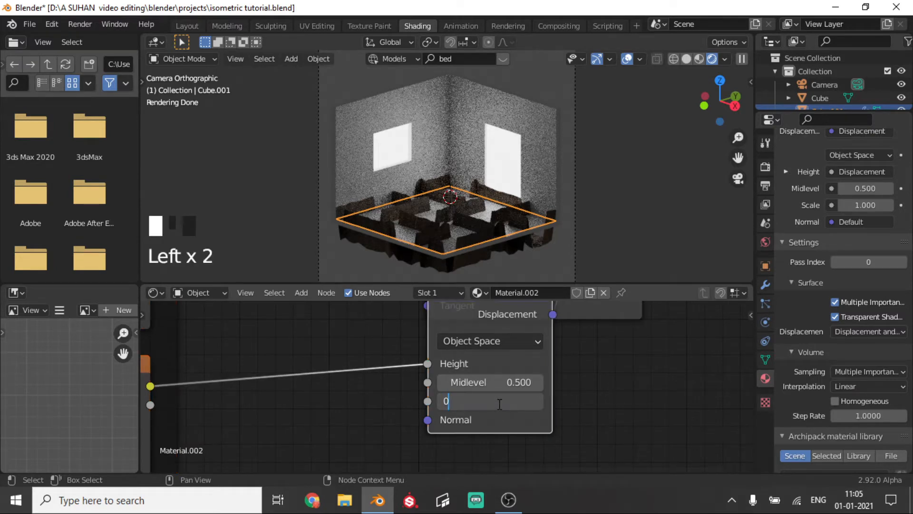
type("0.01")
key("Return")
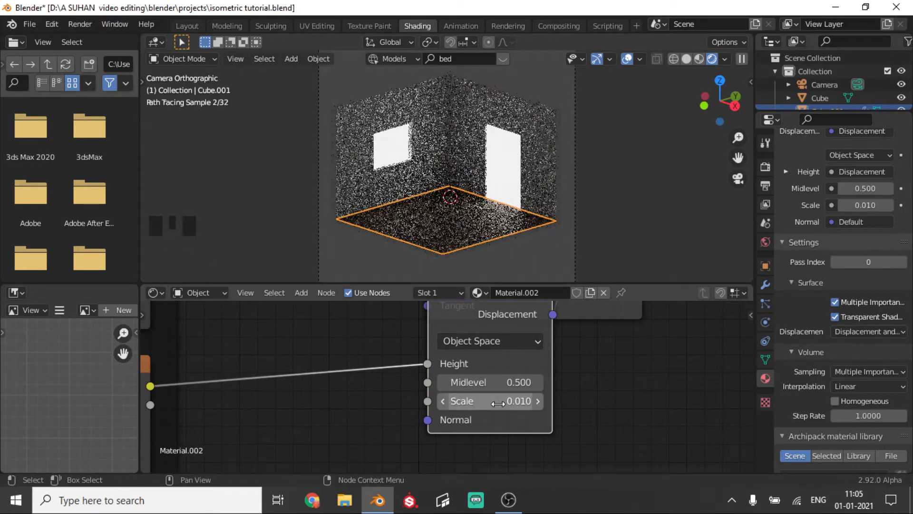
Step: Try a scale of 0.1 on the floor material's Displacement node
left_click(499, 404)
type("0.")
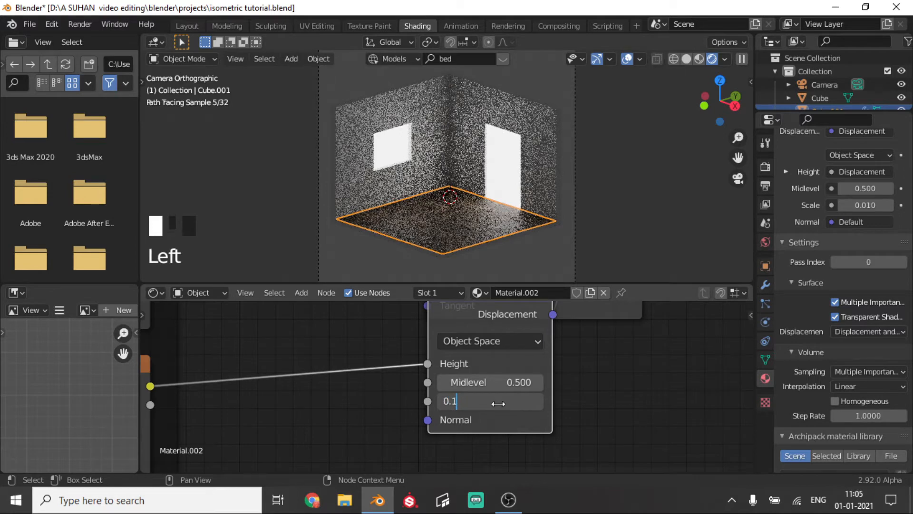
type("1")
key("Return")
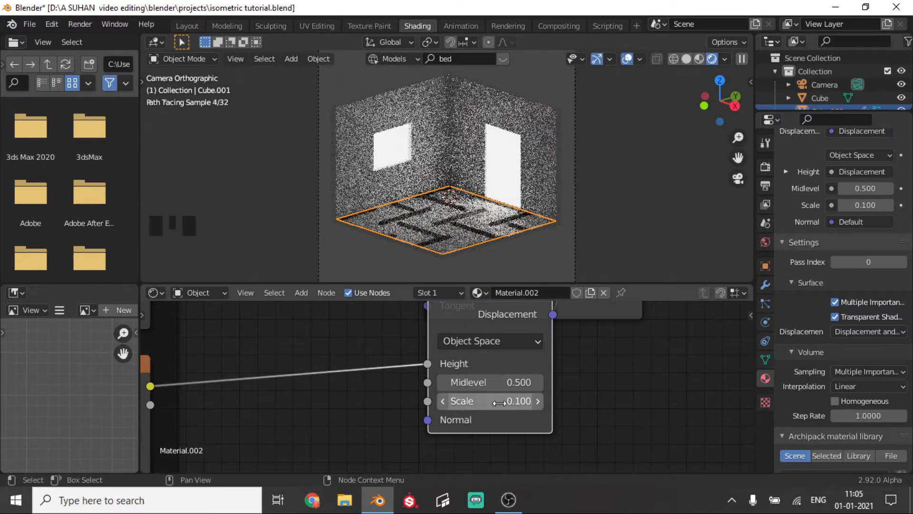
Step: Set the Displacement node's scale to 0.02 and inspect the floor up close
left_click(530, 401)
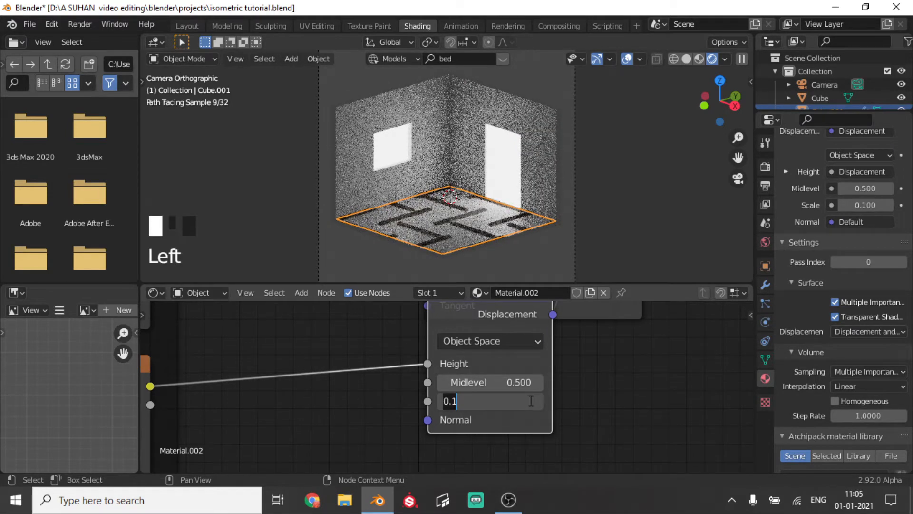
type("0.02")
key("Return")
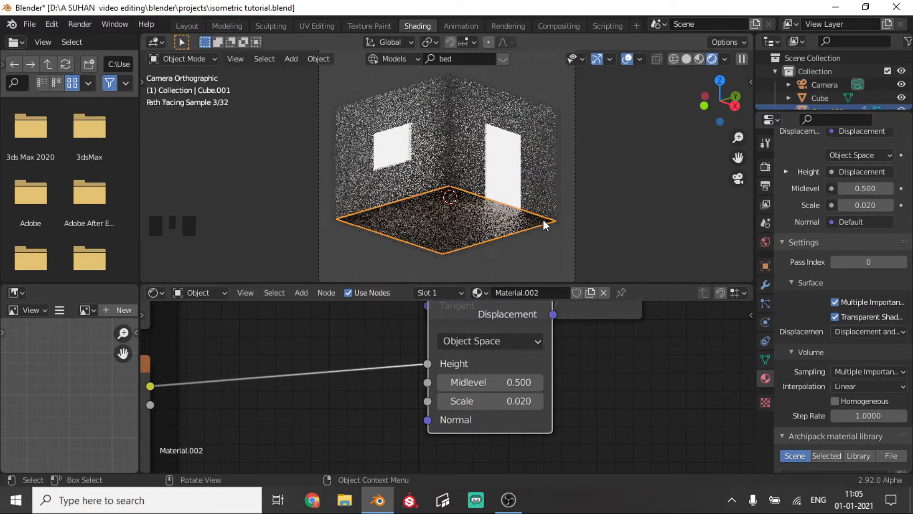
middle_click_drag(545, 219, 483, 235)
scroll(480, 233, "up", 8)
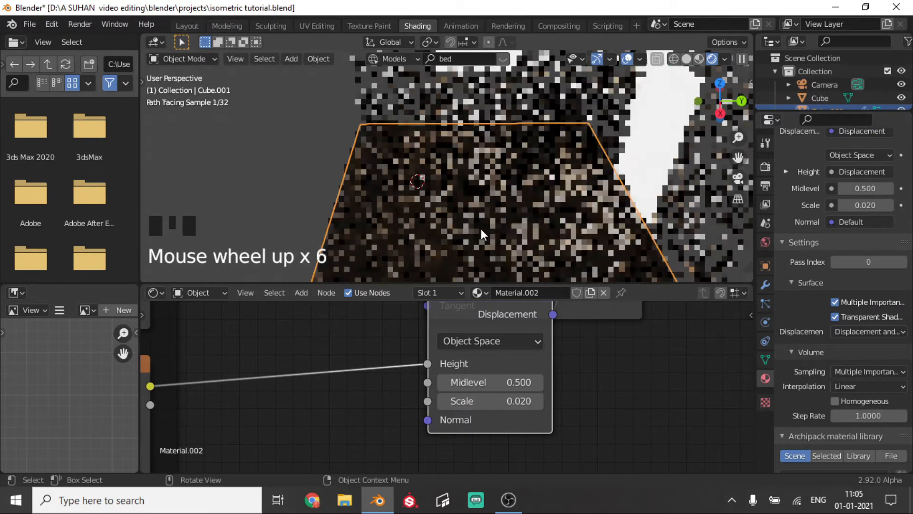
Step: Set the emission strength of the light plane behind the door opening to 7.3
left_click(702, 170)
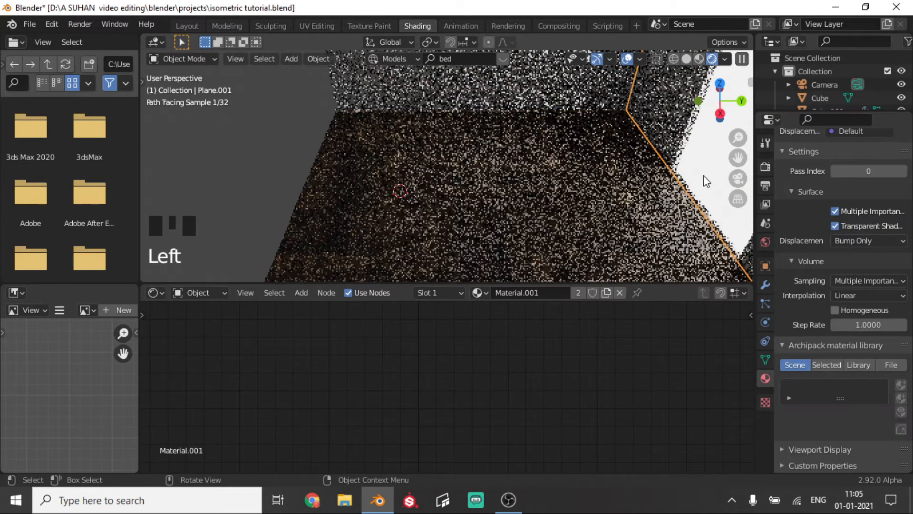
scroll(817, 309, "up", 7)
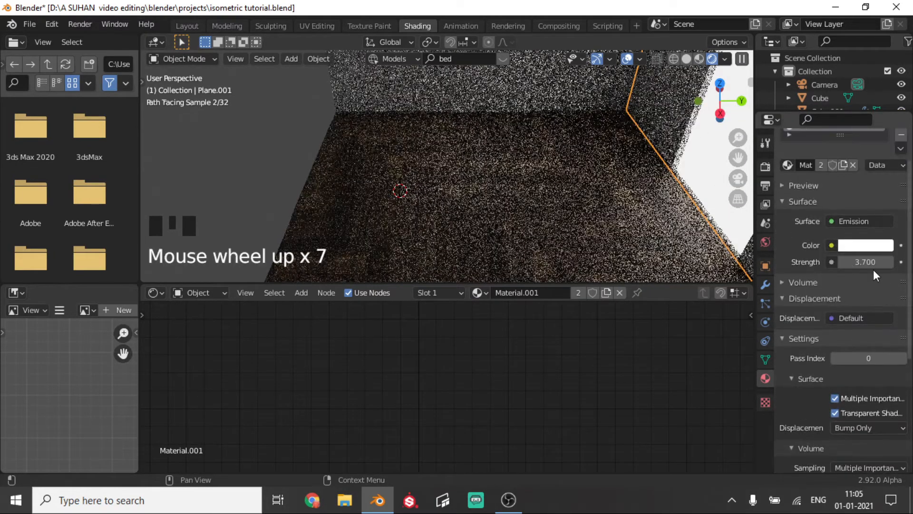
left_click_drag(865, 261, 840, 262)
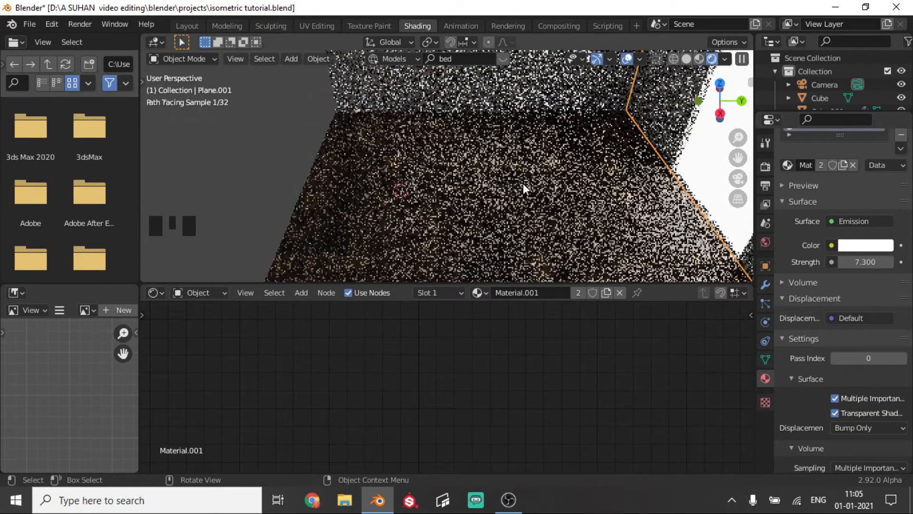
scroll(523, 184, "down", 3)
scroll(516, 189, "down", 2)
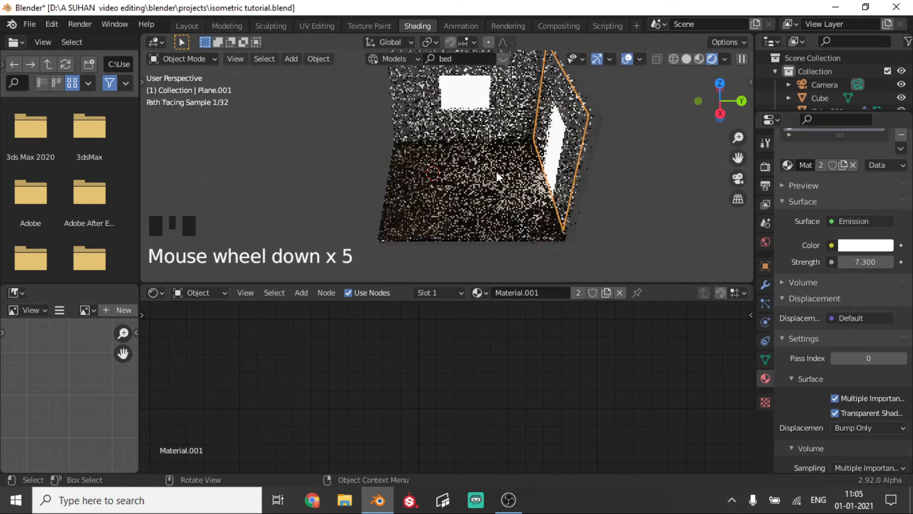
Step: Rename the Cube.001 object as floor
left_click(498, 125)
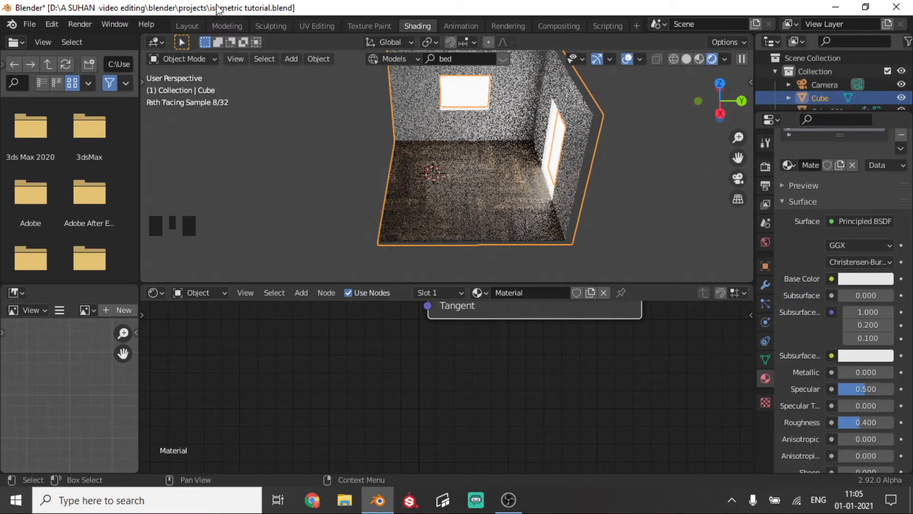
scroll(851, 83, "down", 2)
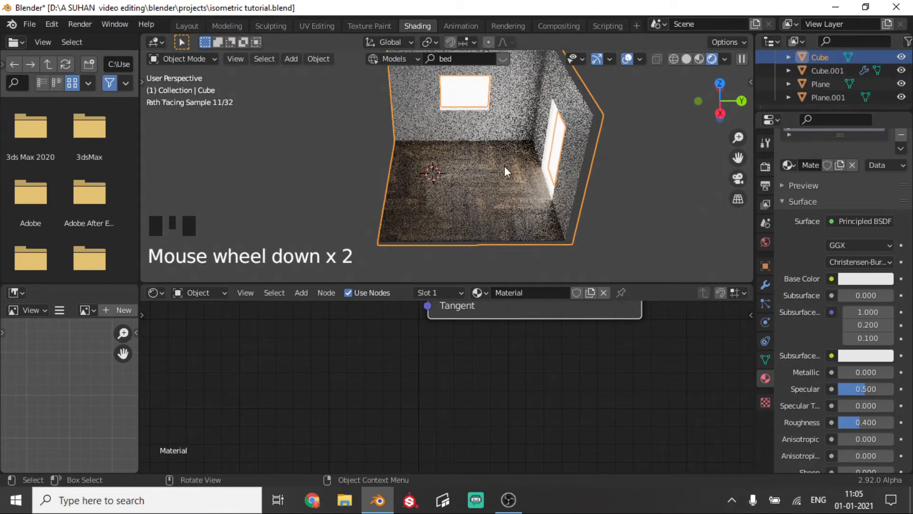
left_click(824, 71)
double_click(824, 72)
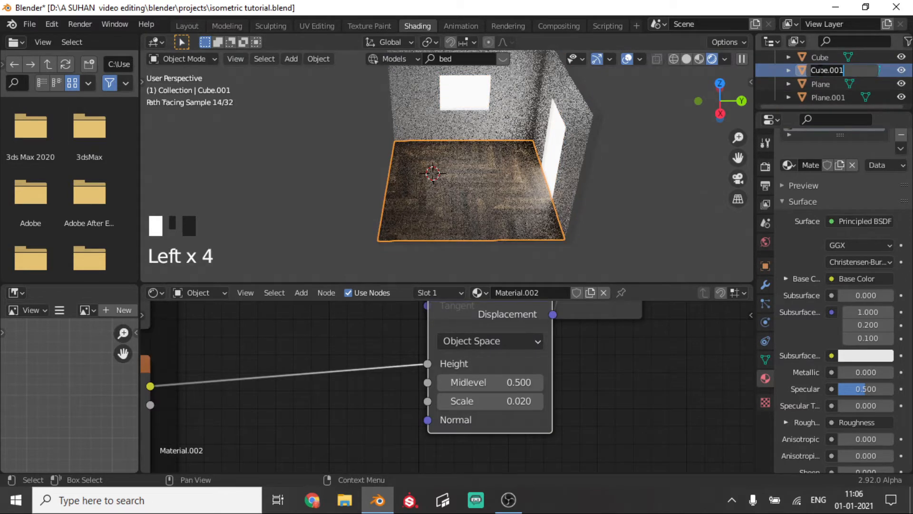
type("floor")
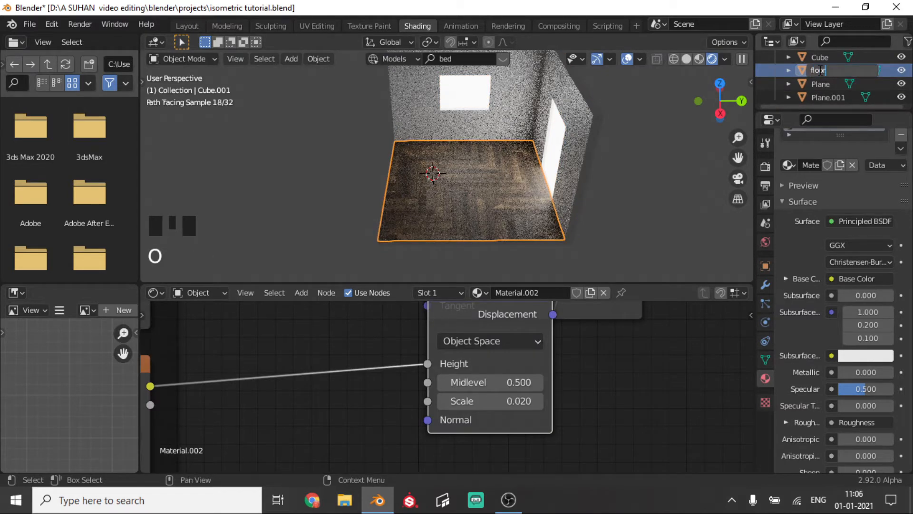
key("Return")
Step: Rename the Plane object behind the window as emmision window
left_click(814, 87)
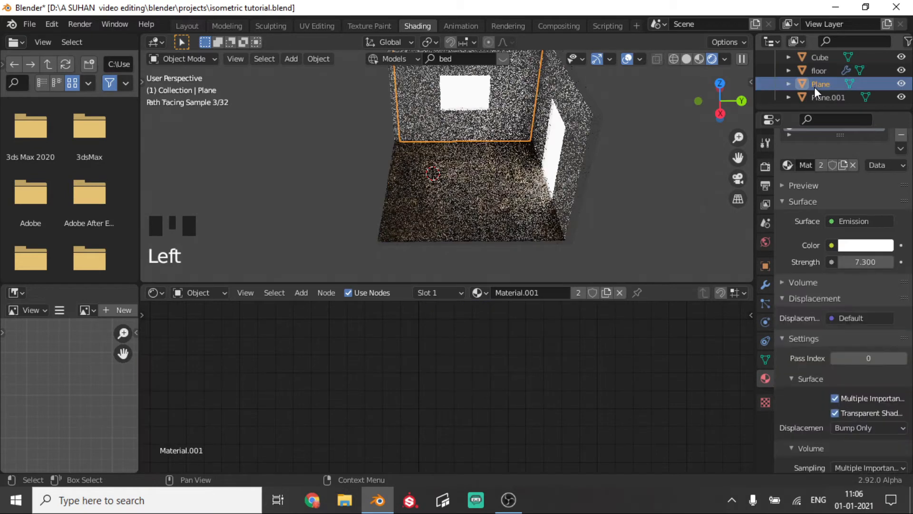
left_click(814, 87)
double_click(814, 87)
type("en")
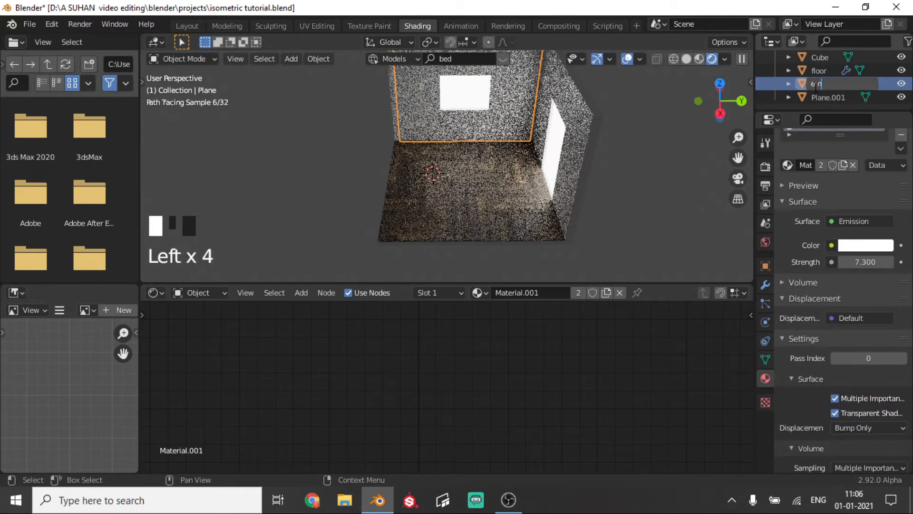
type("mision window")
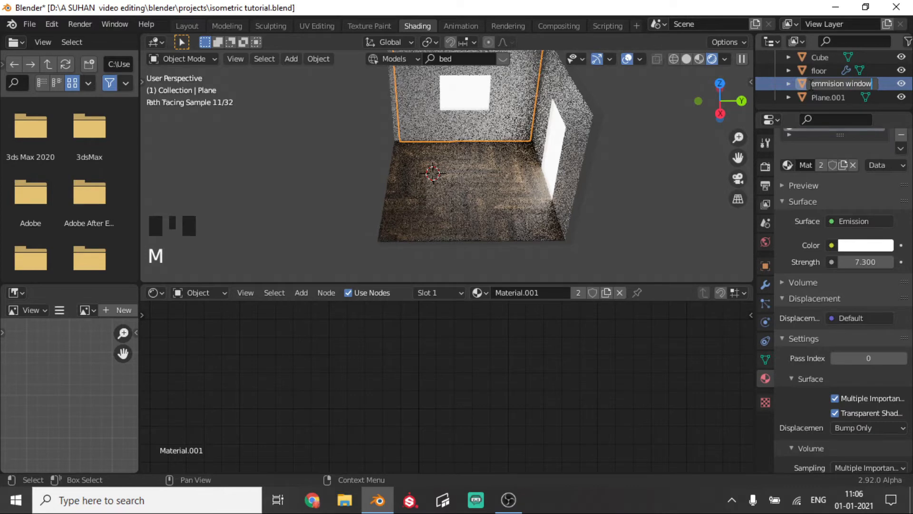
key("Return")
Step: Rename the Plane.001 object behind the door opening as emis door
left_click(816, 98)
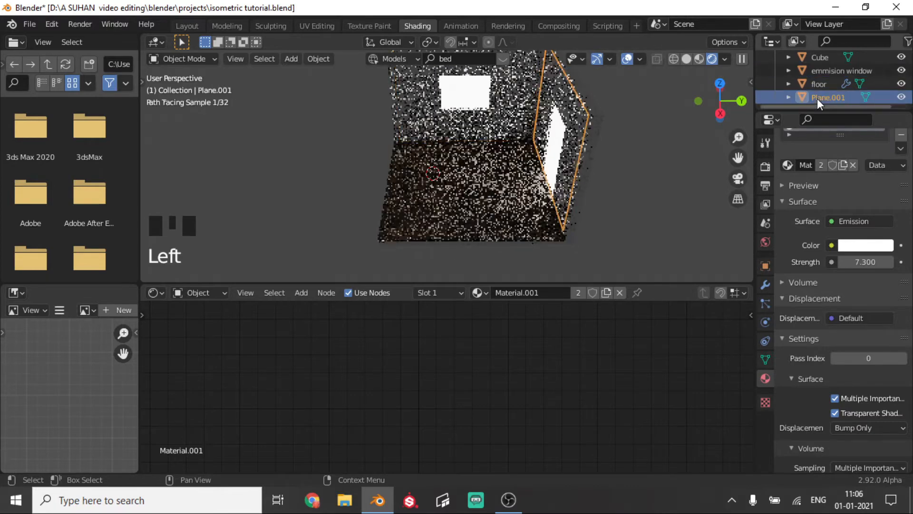
double_click(817, 97)
type("emis")
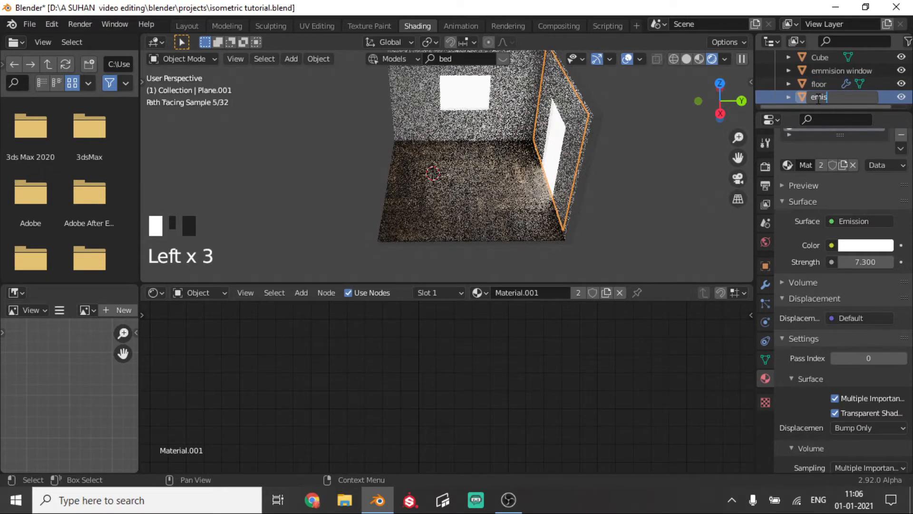
type(" door")
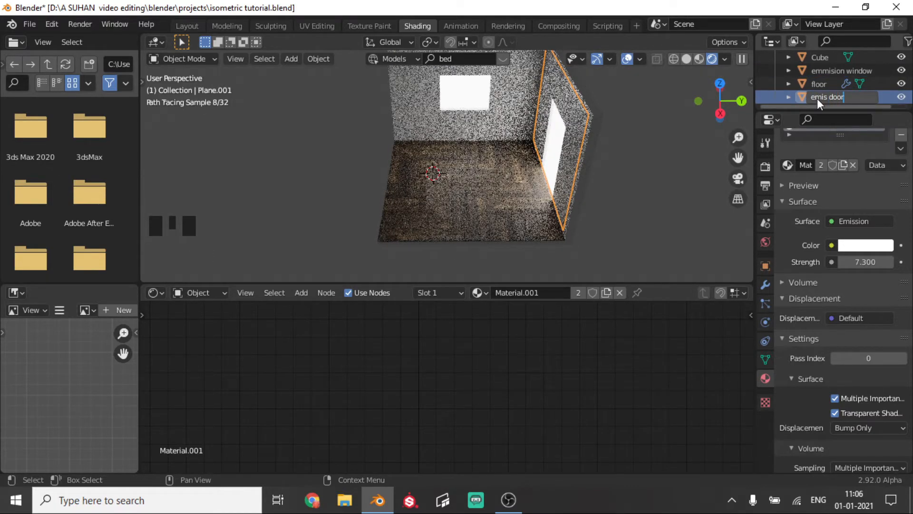
key("Return")
Step: Rename the Cube object as room and save the file
scroll(853, 96, "up", 2)
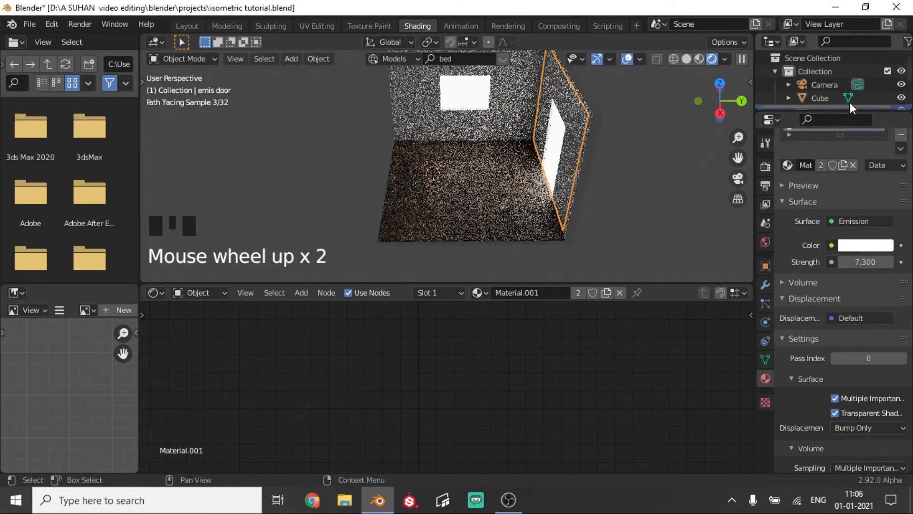
left_click(819, 97)
double_click(819, 98)
type("room")
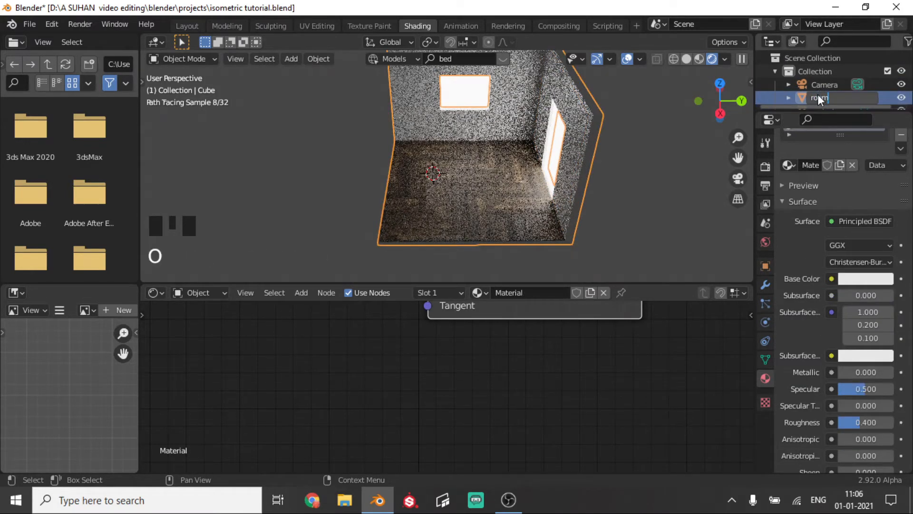
key("Return")
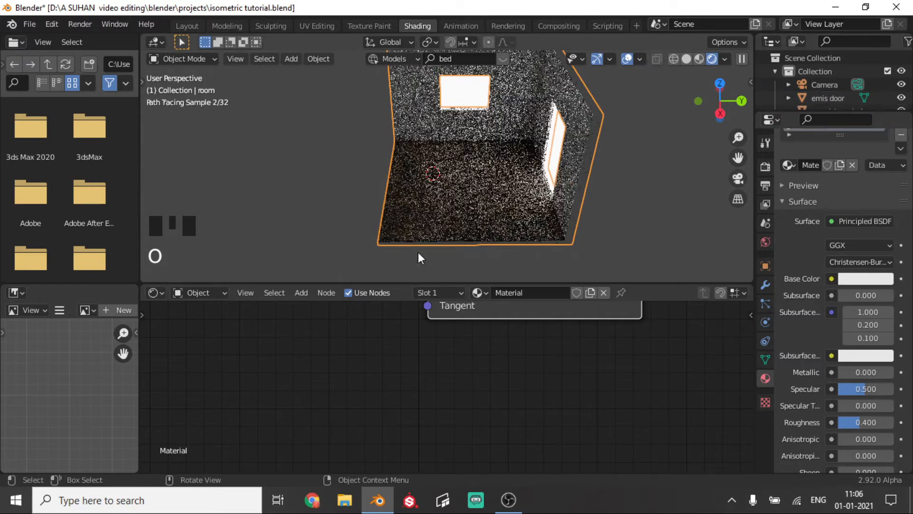
key("ctrl+s")
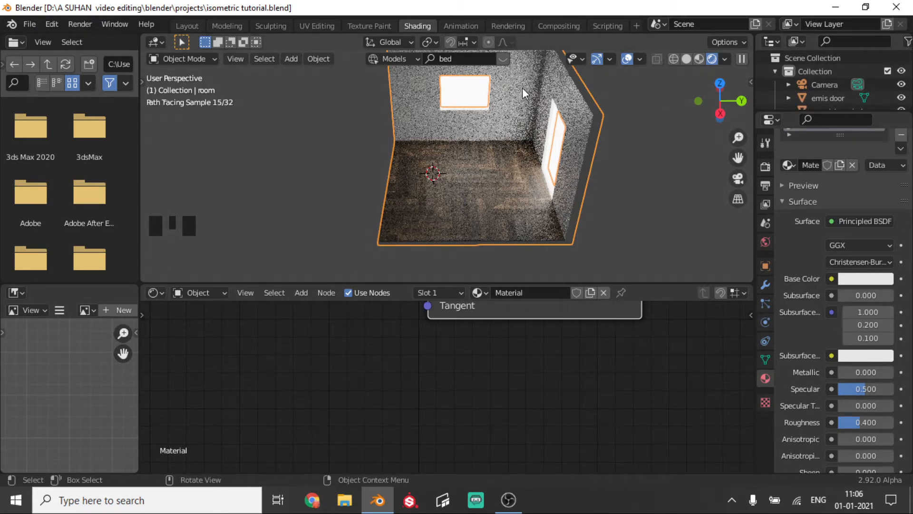
key("Tab")
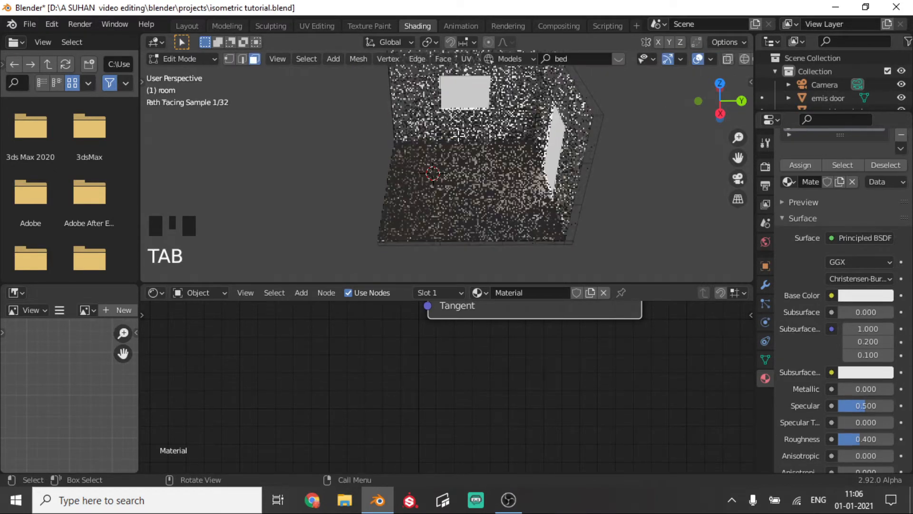
left_click(412, 157)
left_click(422, 158)
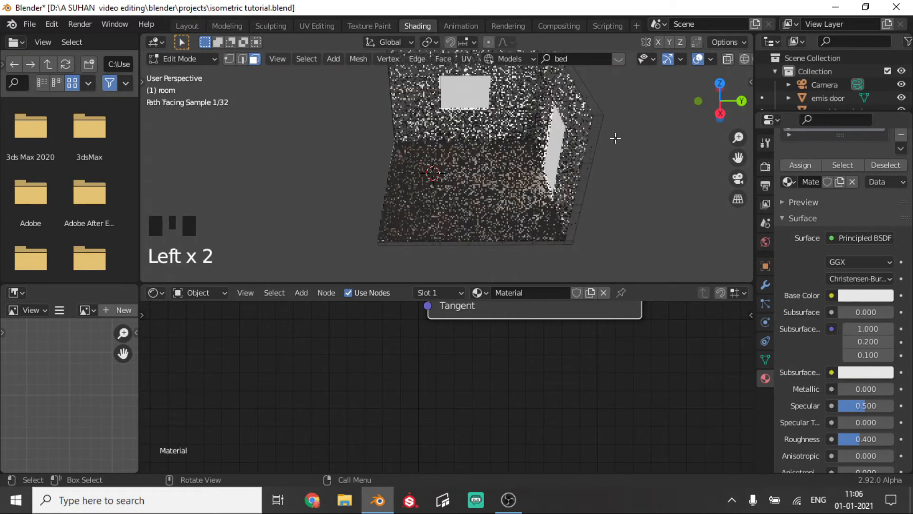
middle_click_drag(449, 182, 447, 221)
key("Tab")
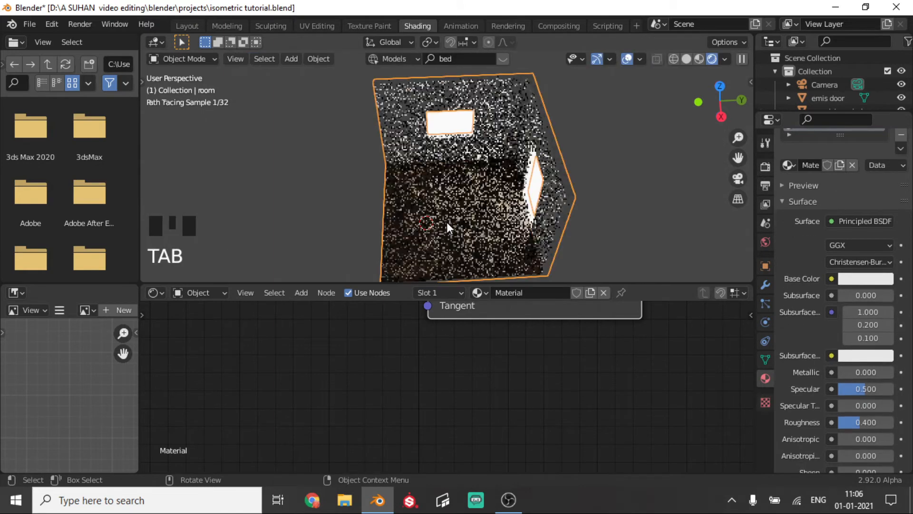
Step: Duplicate the floor straight up along the Z axis to the top of the walls as a ceiling plane
left_click(447, 221)
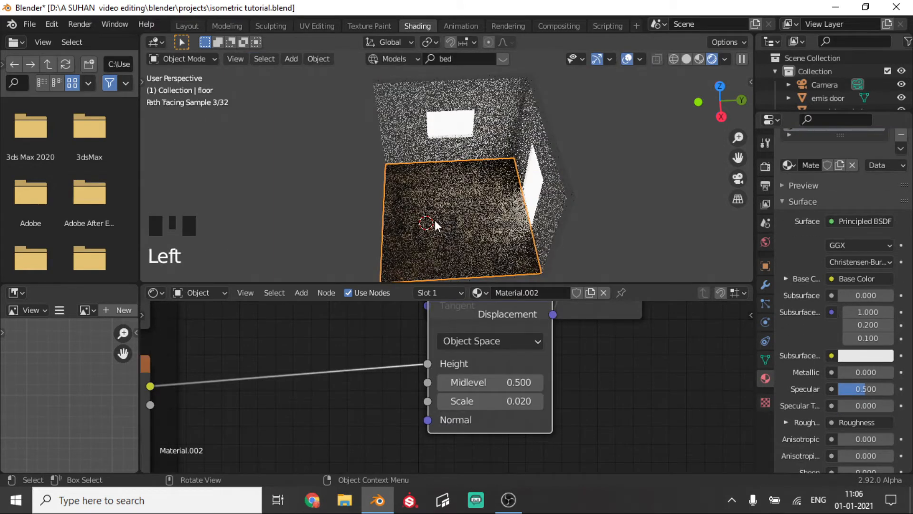
middle_click_drag(435, 220, 445, 209)
left_click(737, 180)
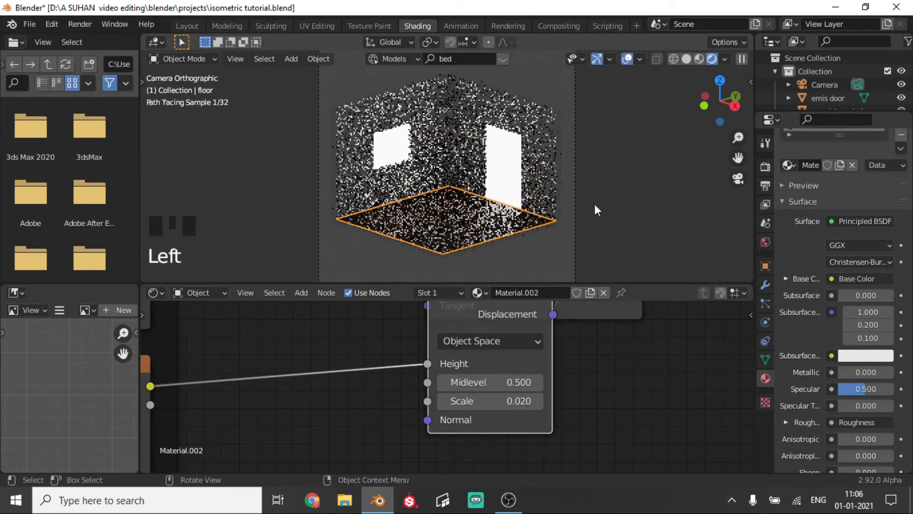
key("shift+d")
key("z")
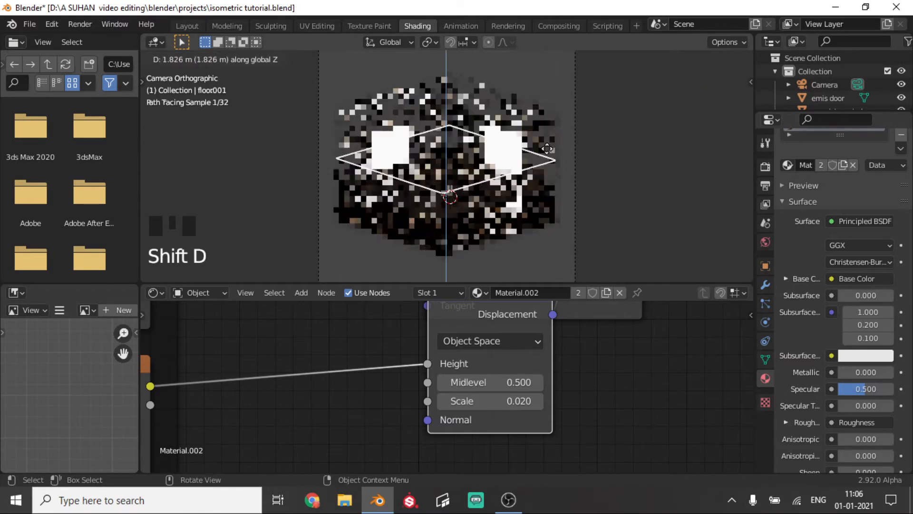
left_click(546, 104)
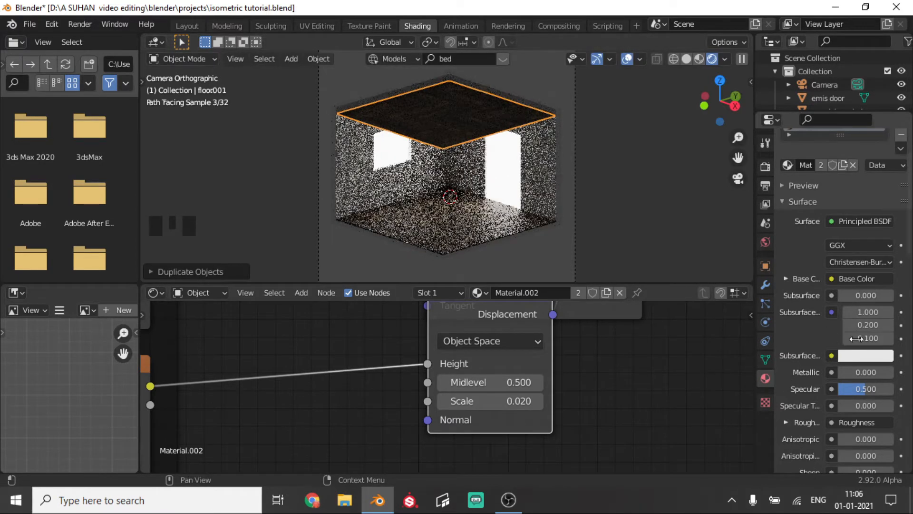
Step: Replace the ceiling plane's wood material with a new material that uses an Emission surface
scroll(824, 213, "up", 4)
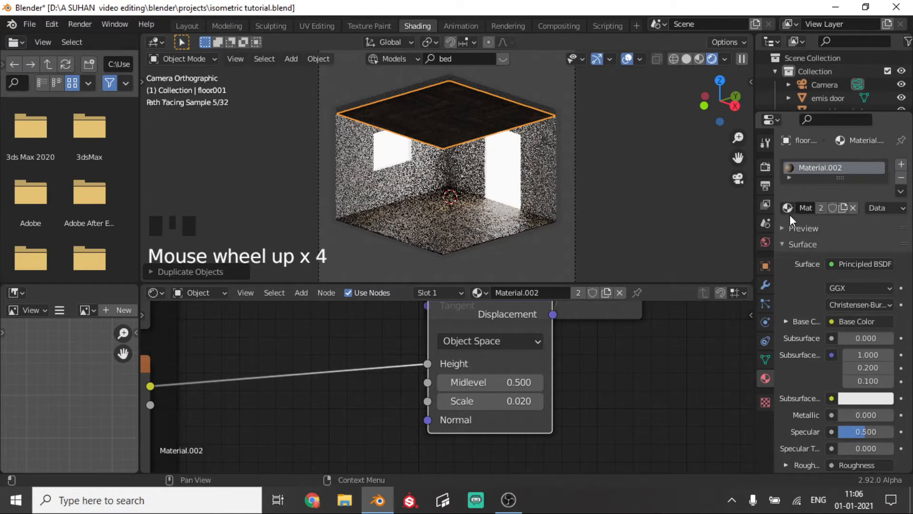
left_click(853, 207)
left_click(815, 208)
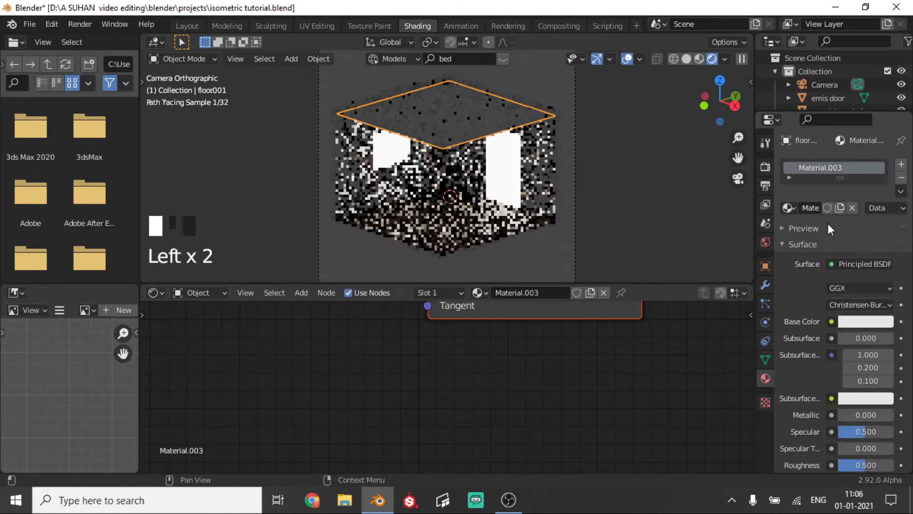
left_click(866, 264)
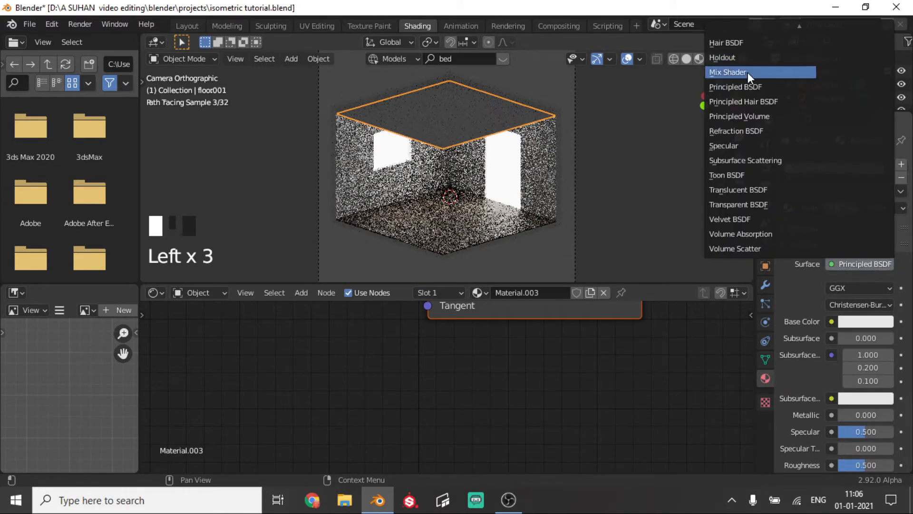
scroll(747, 67, "up", 2)
scroll(738, 106, "down", 2)
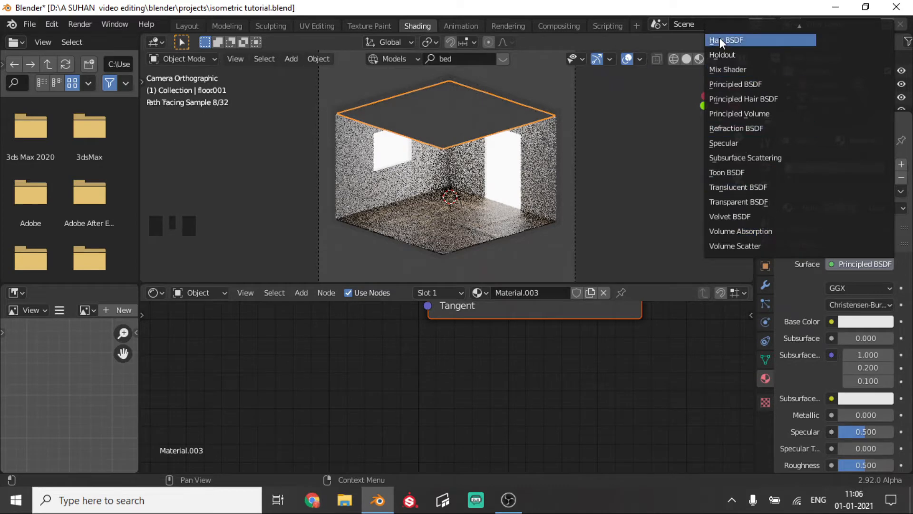
scroll(735, 48, "up", 7)
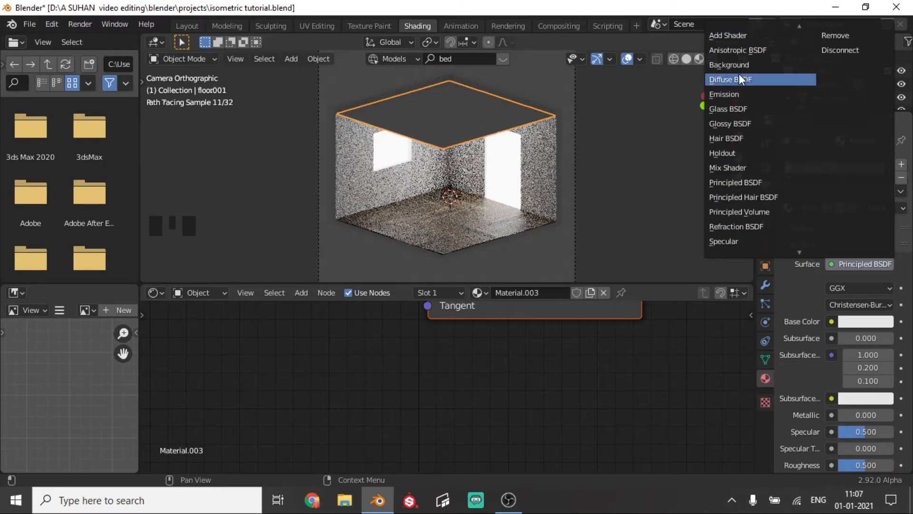
left_click(730, 94)
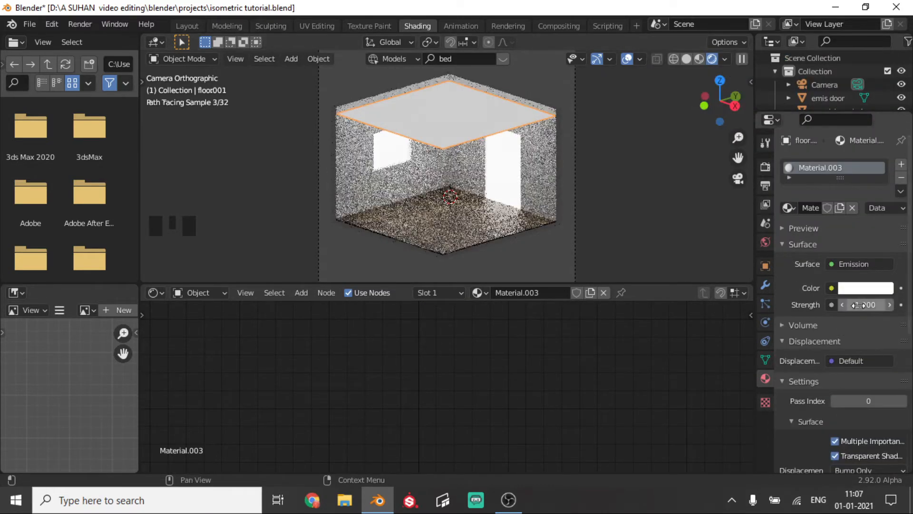
Step: Give the ceiling plane's emission a pale yellow colour and a strength of 0.4
left_click_drag(858, 304, 838, 305)
left_click(861, 288)
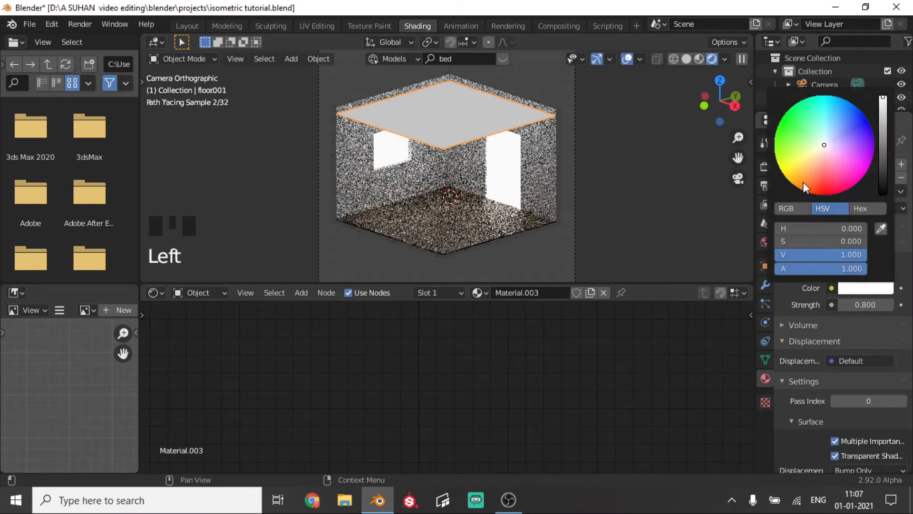
left_click(812, 152)
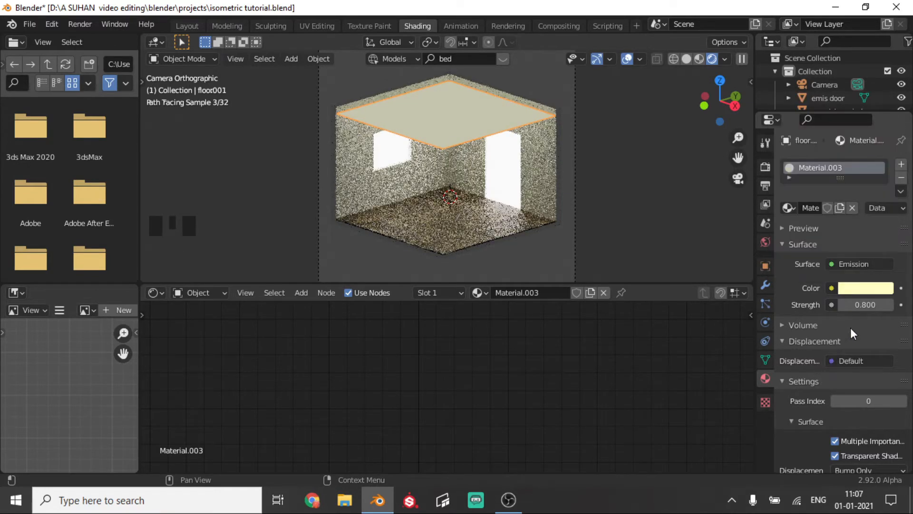
left_click(864, 305)
type("0")
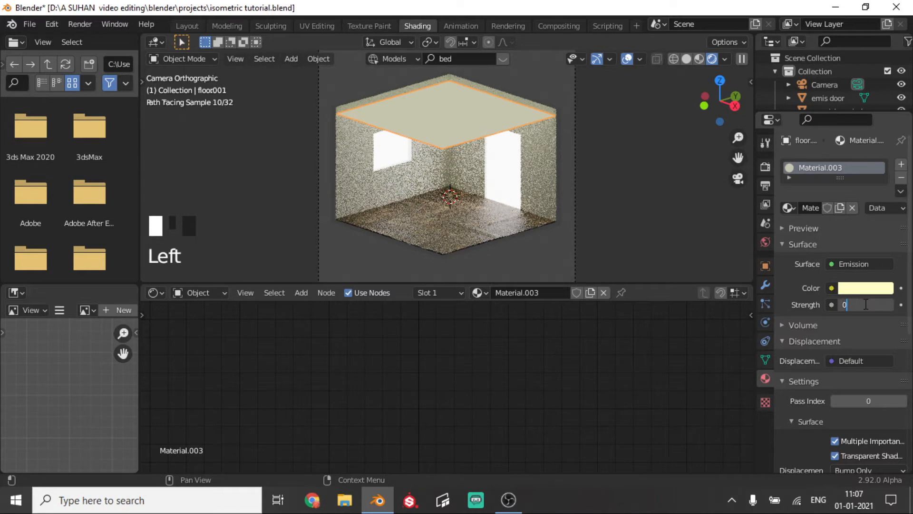
type(".4")
key("Return")
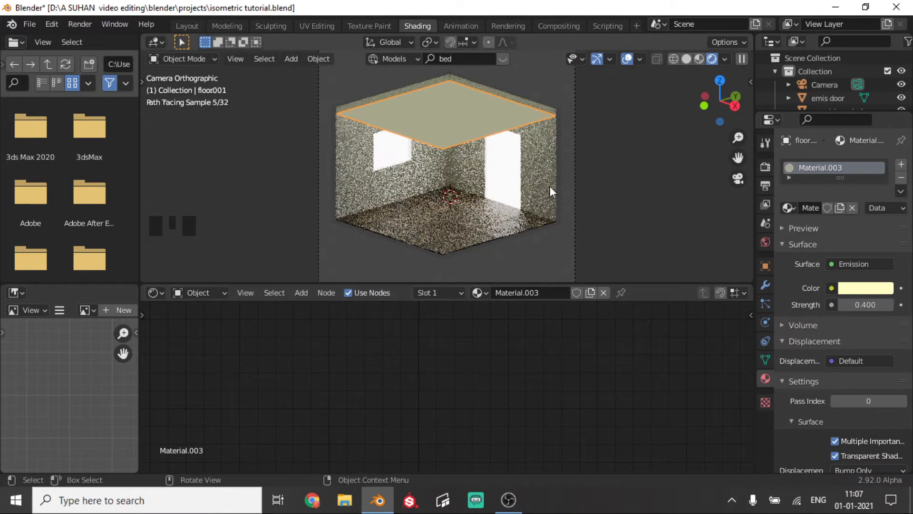
Step: Save the file and enable viewport denoising in the Cycles render settings with a start sample of 7
left_click(766, 166)
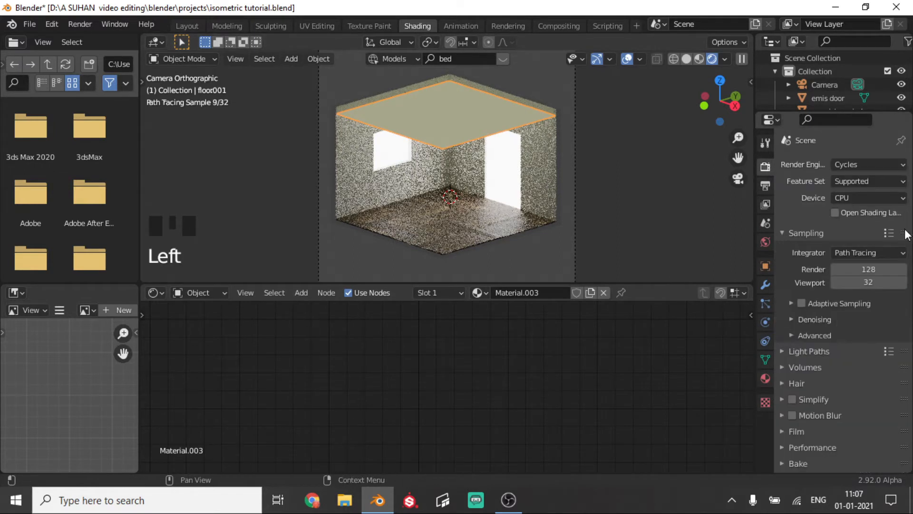
left_click(816, 320)
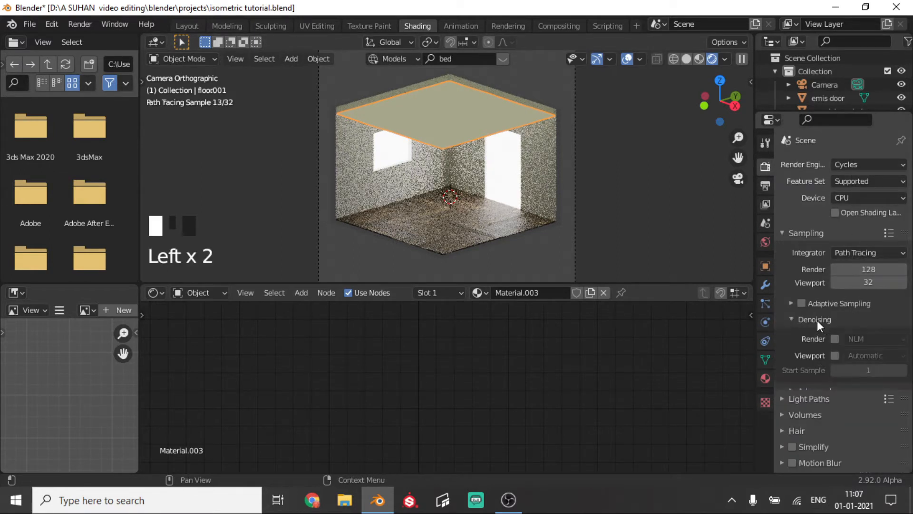
key("ctrl+s")
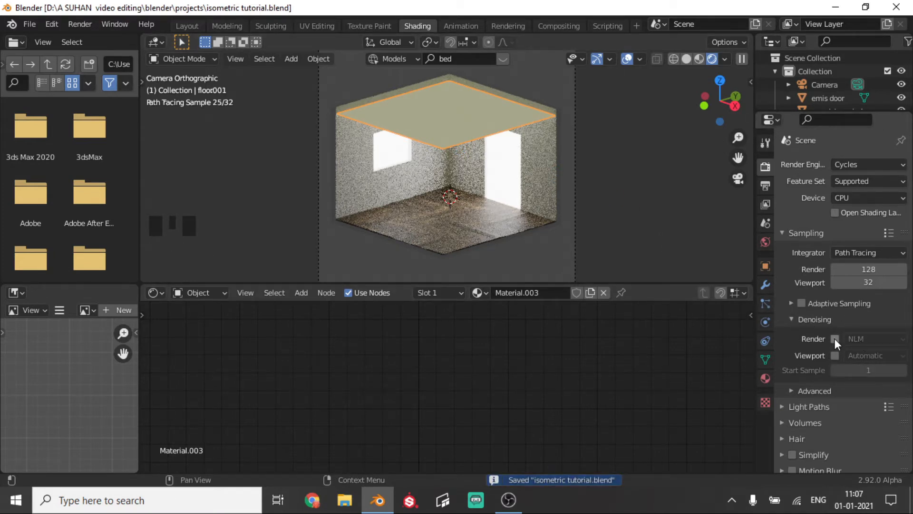
left_click(835, 356)
left_click(868, 370)
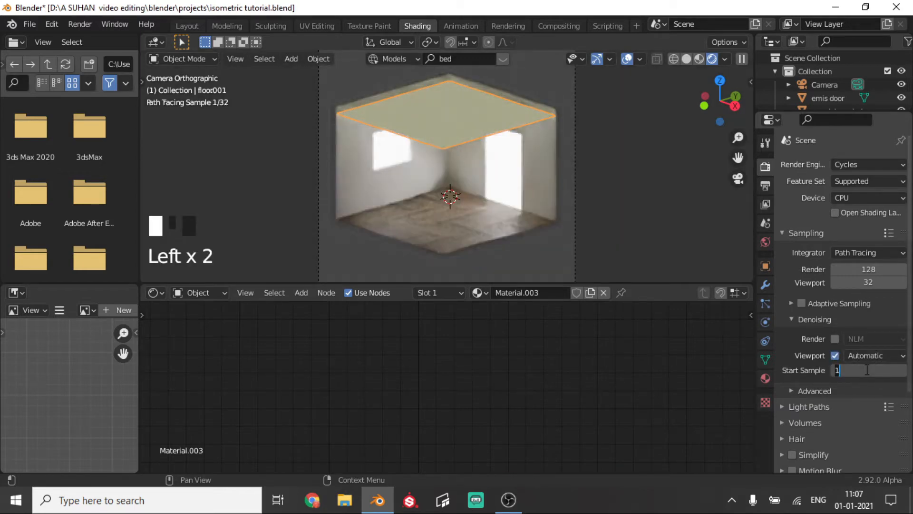
type("7")
key("Return")
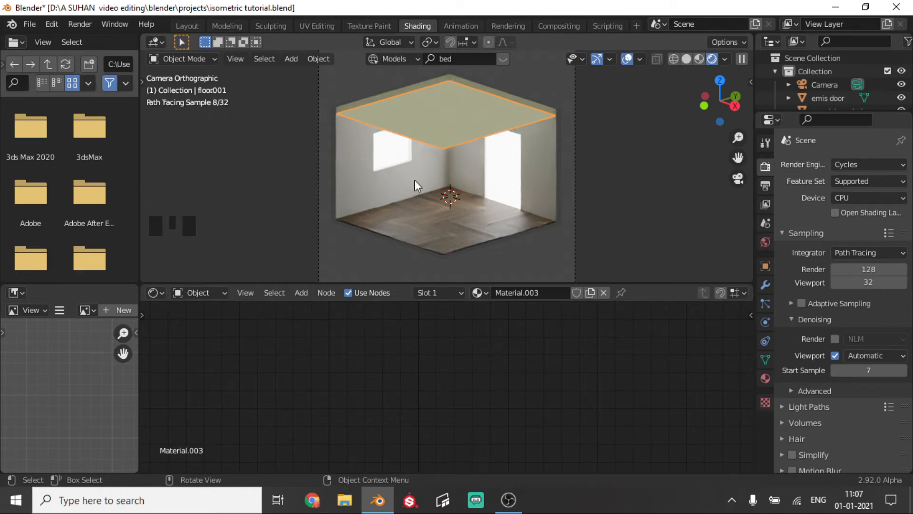
Step: Raise the ceiling plane's emission strength to 0.6 and make its emission colour a more saturated yellow
left_click(458, 110)
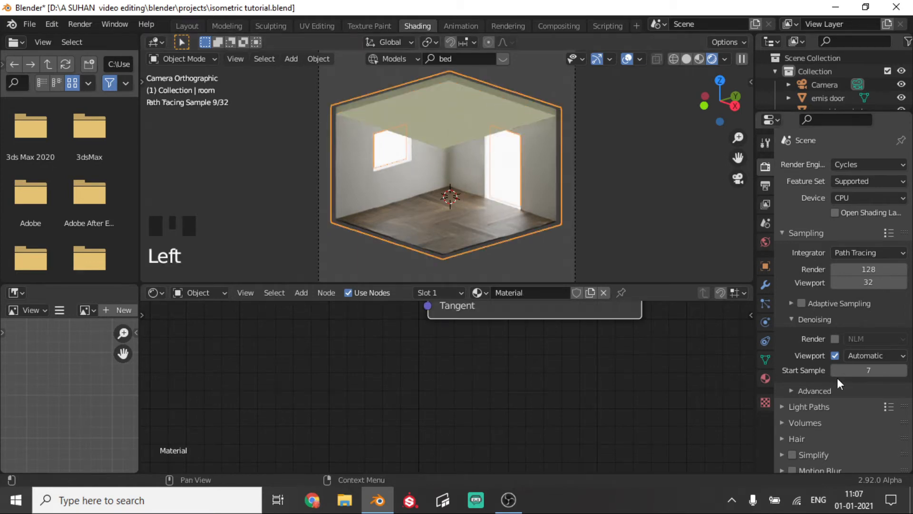
left_click(766, 376)
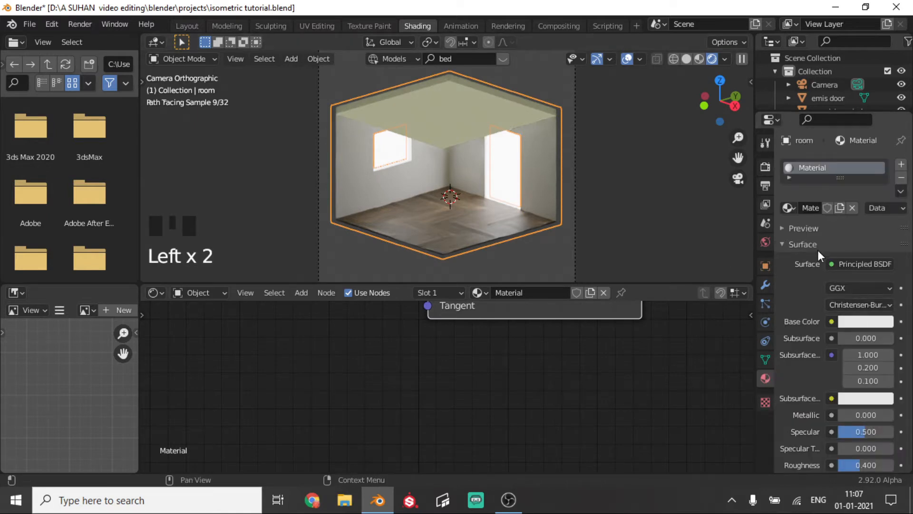
scroll(818, 250, "up", 3)
left_click(458, 100)
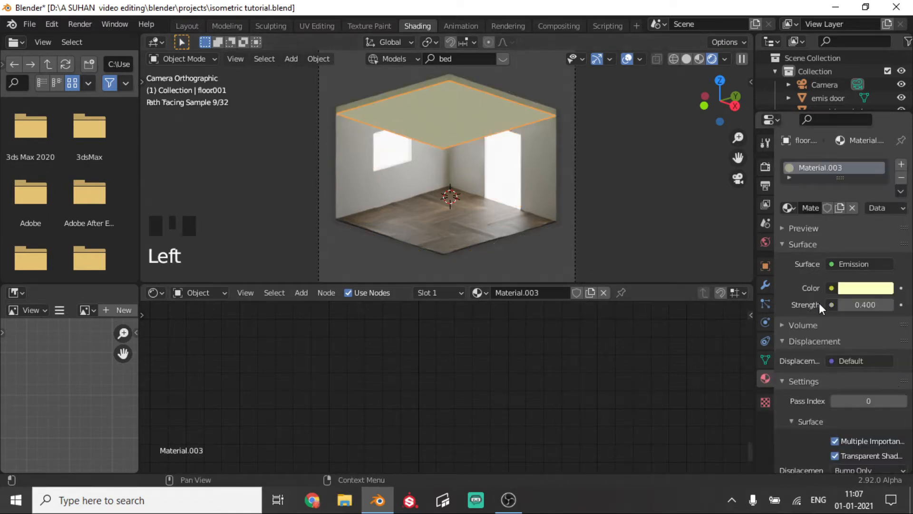
left_click(891, 305)
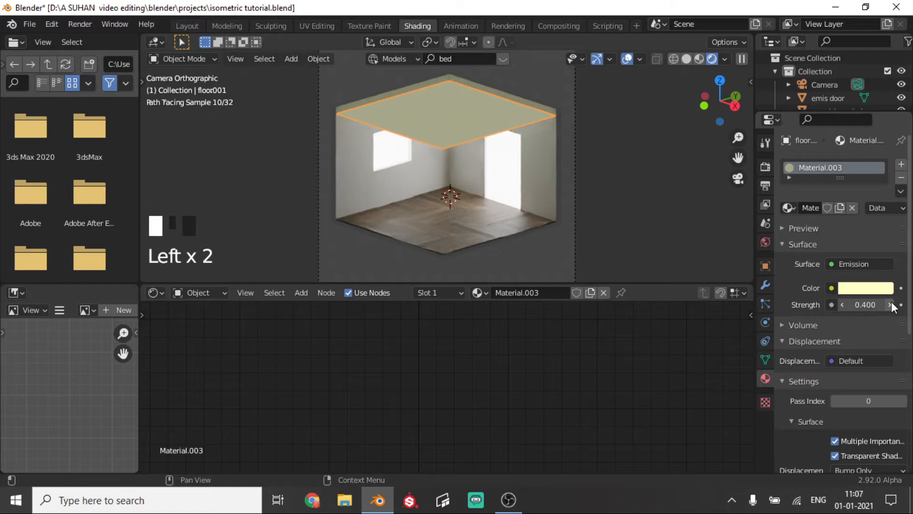
left_click(858, 289)
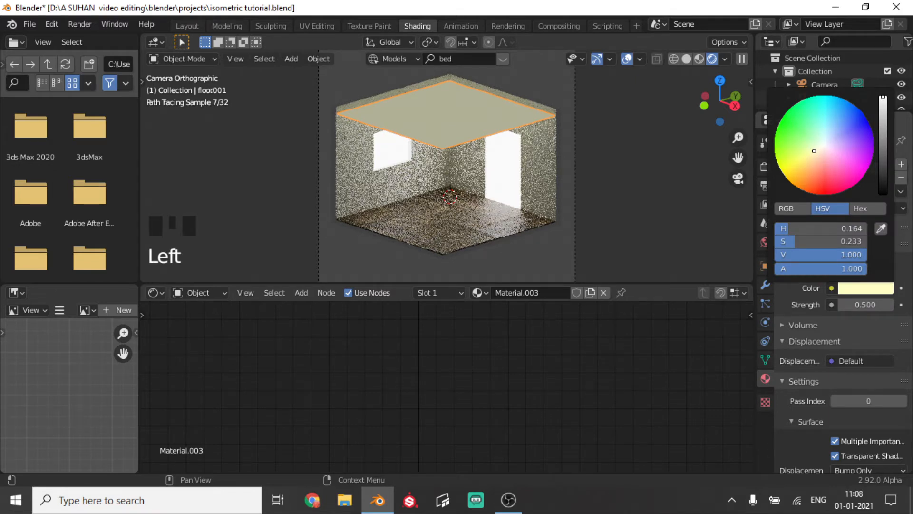
left_click_drag(814, 151, 807, 156)
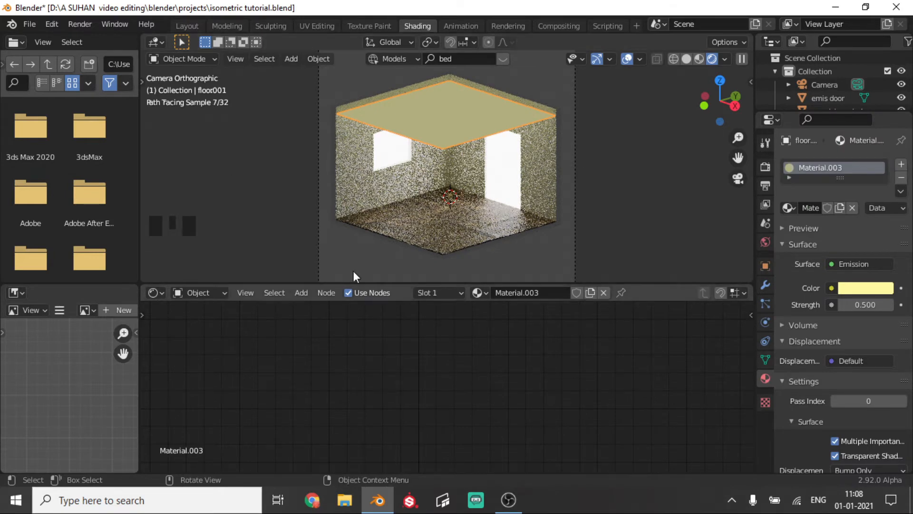
left_click(890, 304)
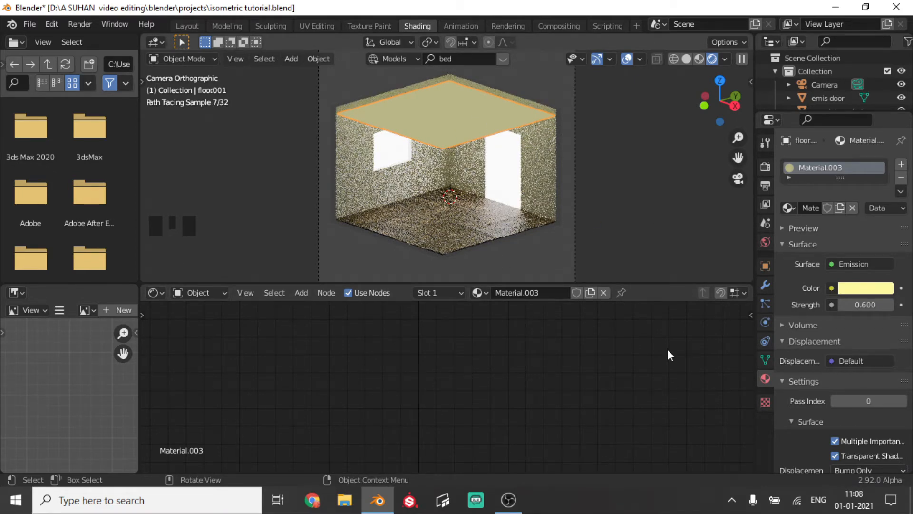
Step: Turn off Camera ray visibility for the emissive ceiling plane in its object visibility settings
left_click(765, 266)
scroll(841, 423, "down", 3)
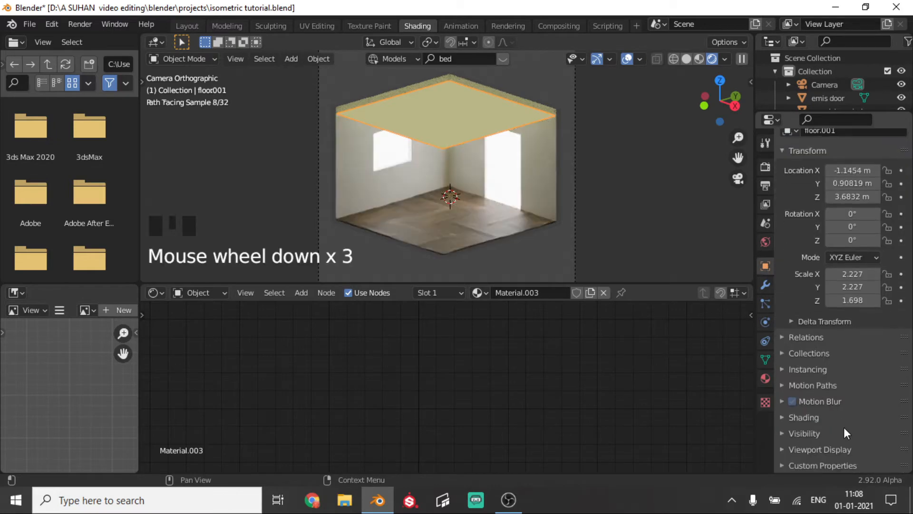
left_click(812, 450)
scroll(821, 441, "down", 5)
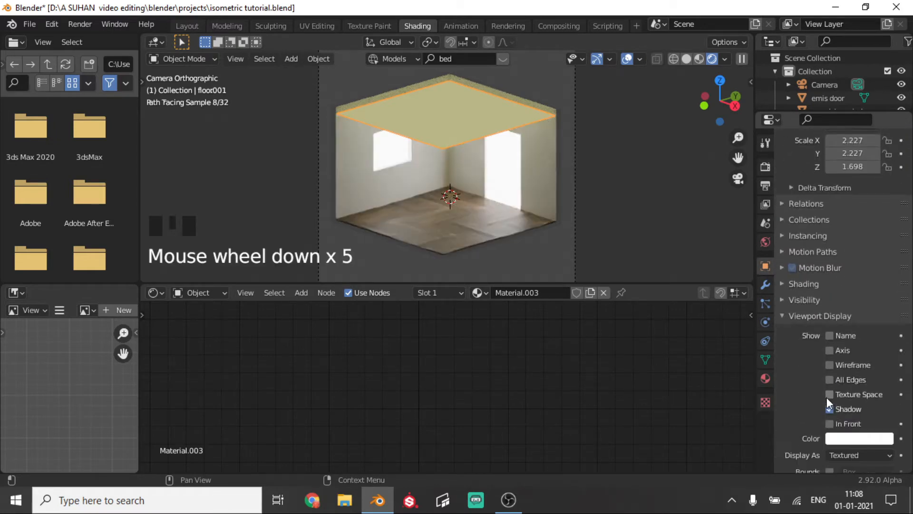
left_click(814, 321)
left_click(808, 434)
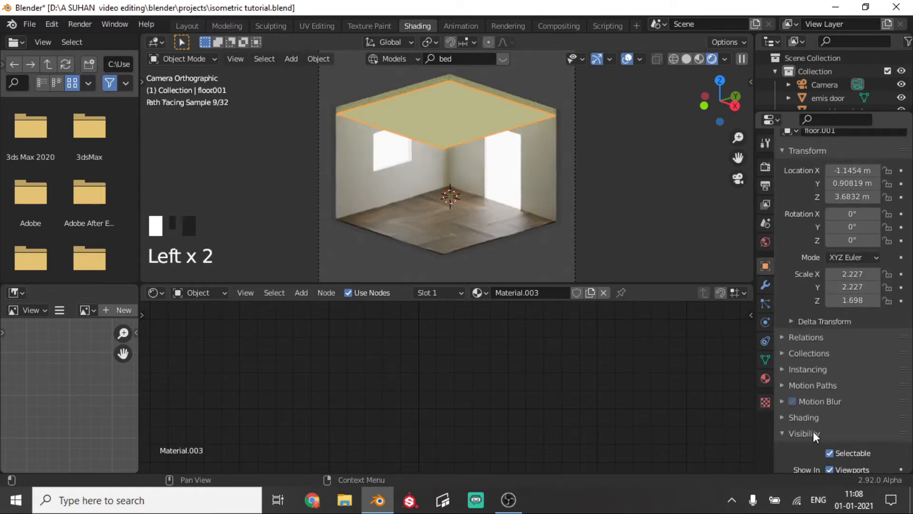
scroll(816, 427, "down", 5)
scroll(822, 424, "down", 4)
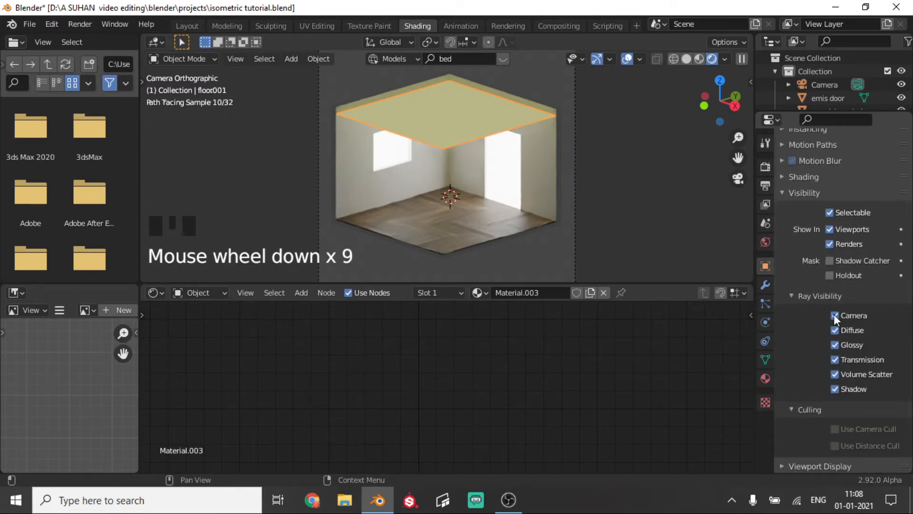
left_click(834, 315)
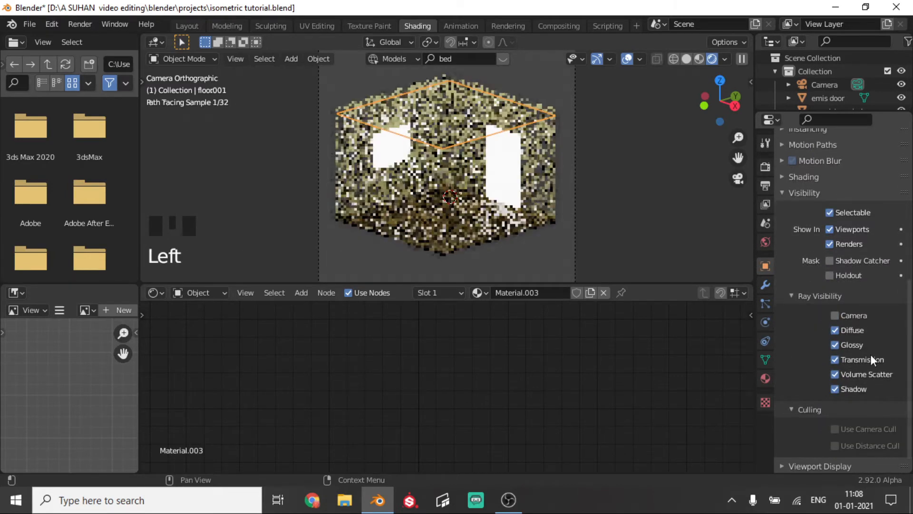
left_click(638, 189)
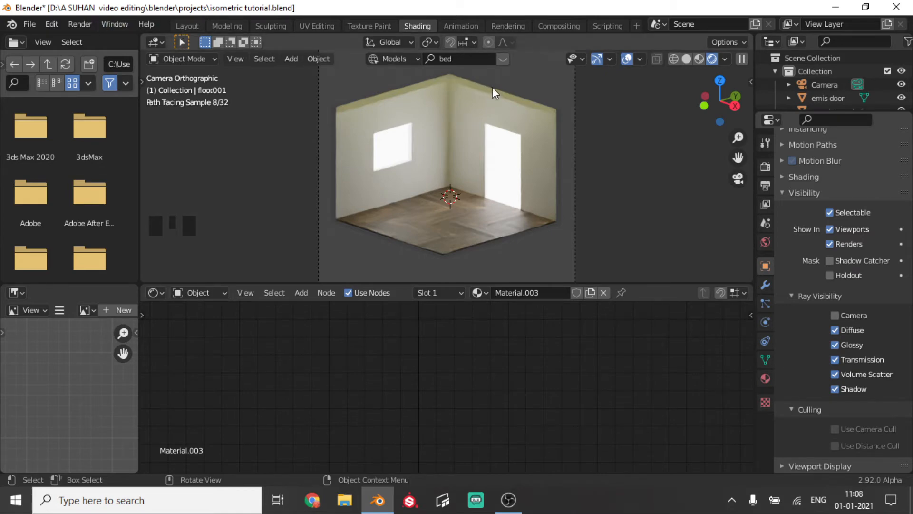
Step: Move the ceiling plane slightly up along the Z axis towards the top edges of the walls
scroll(521, 97, "up", 2)
left_click(523, 98)
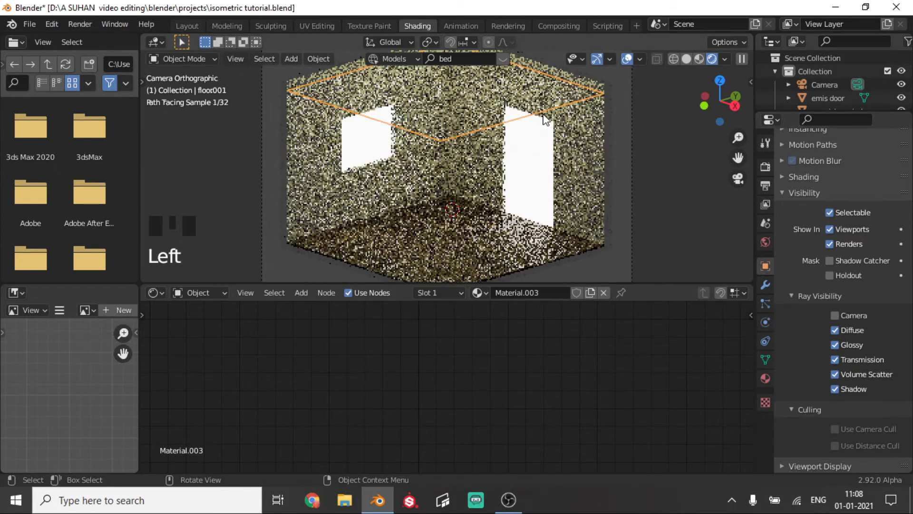
key("g")
key("z")
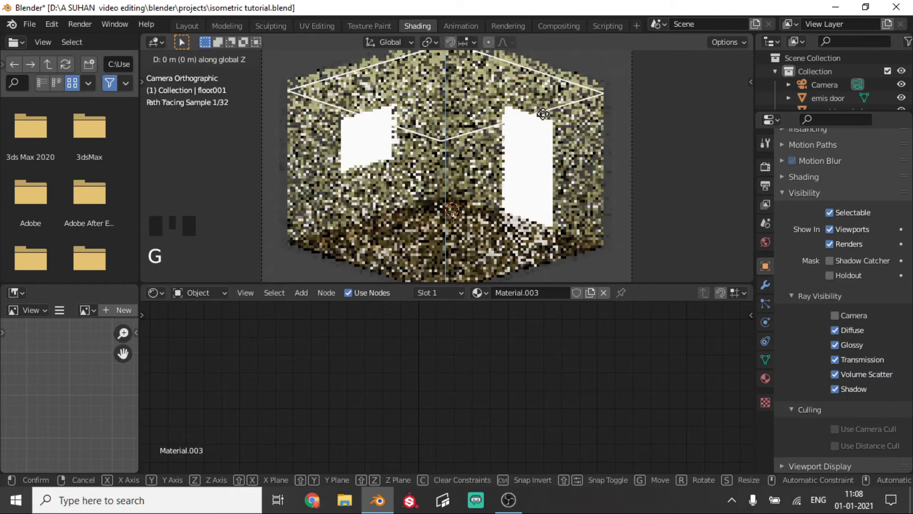
left_click(538, 106)
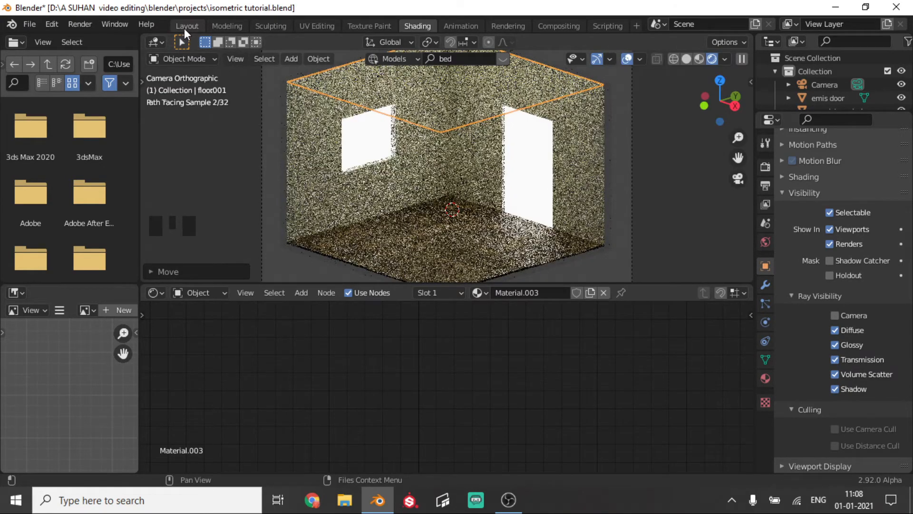
Step: Switch to the Layout workspace, show the BlenderKit bed models and go to the next set of results
left_click(186, 27)
scroll(517, 225, "up", 2)
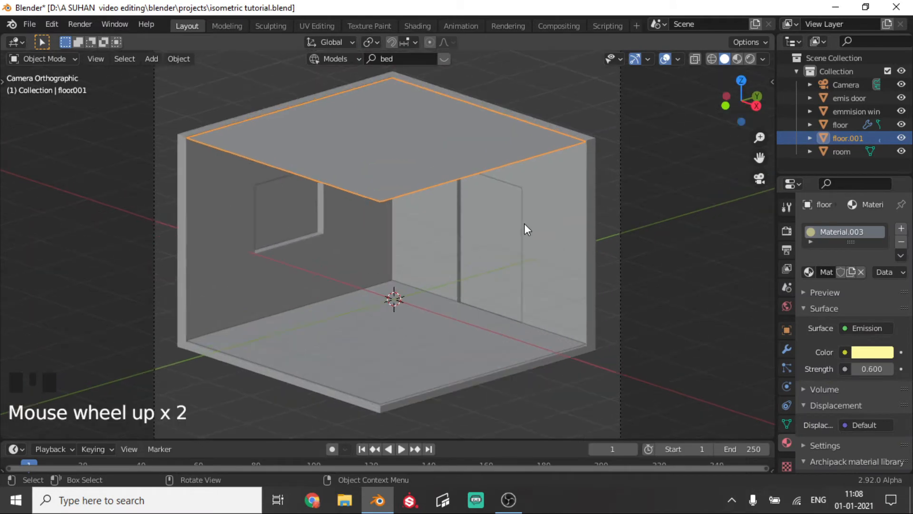
scroll(524, 223, "down", 2)
left_click(444, 59)
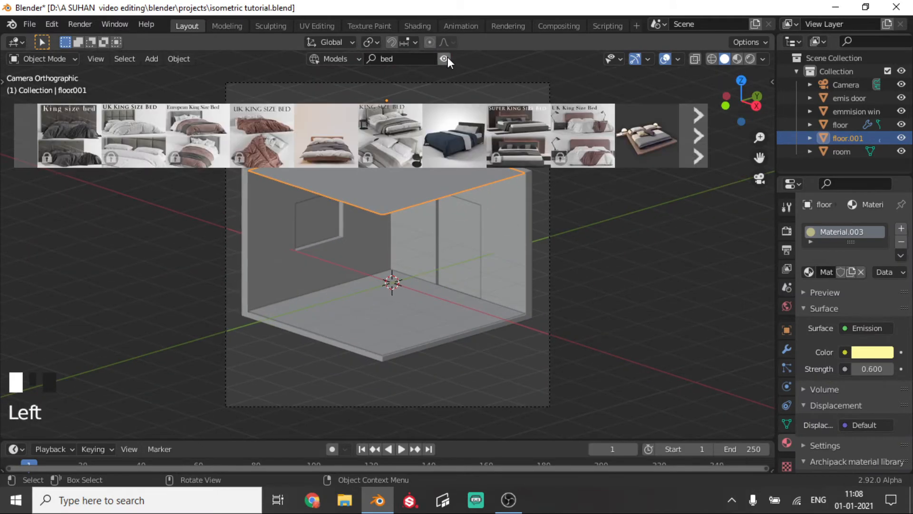
mouse_move(453, 135)
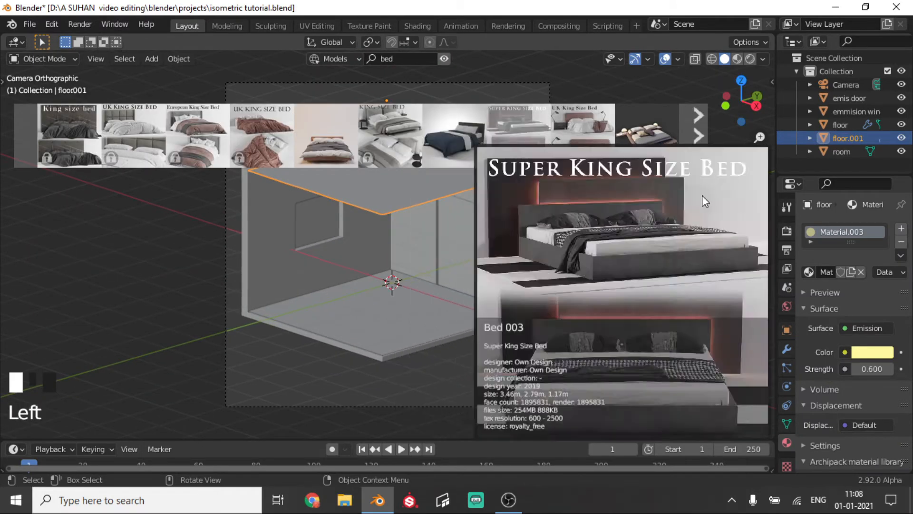
mouse_move(654, 130)
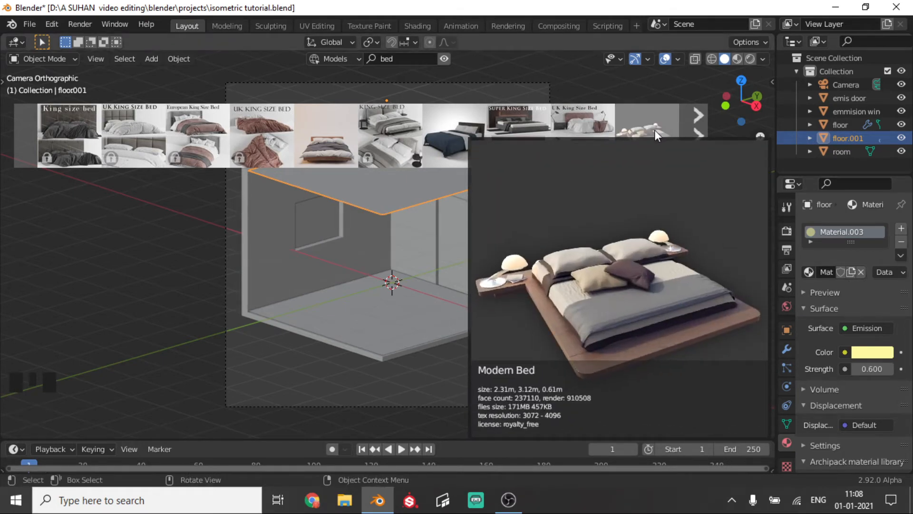
left_click(696, 117)
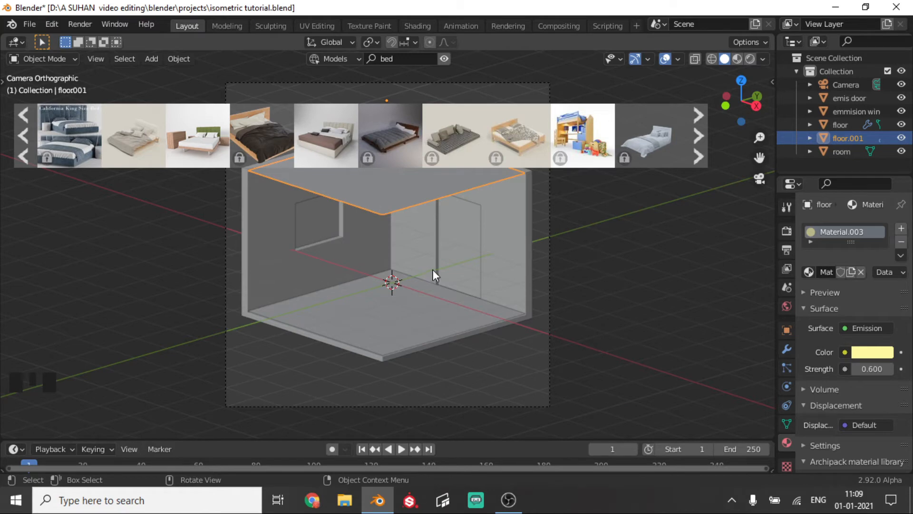
Step: Try placing the bed model with the green headboard and wooden side cabinets inside the room
left_click_drag(210, 163, 500, 295)
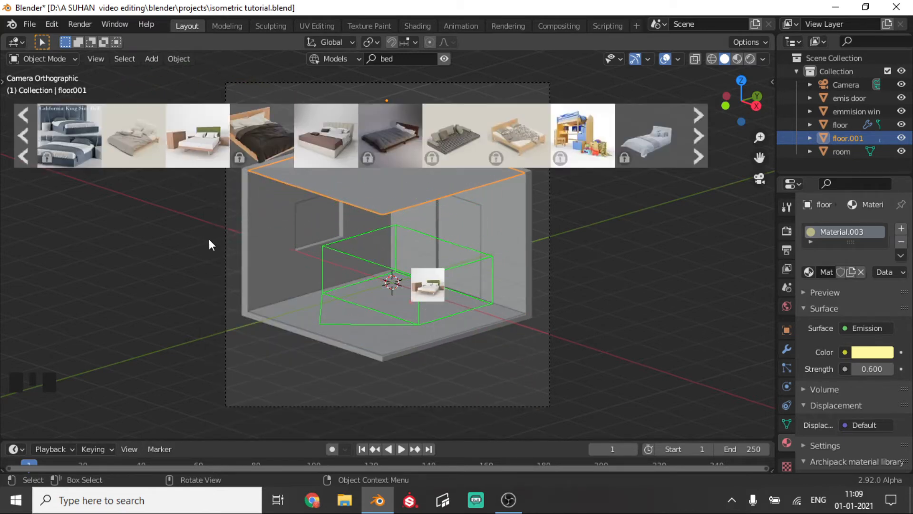
scroll(452, 355, "up", 4)
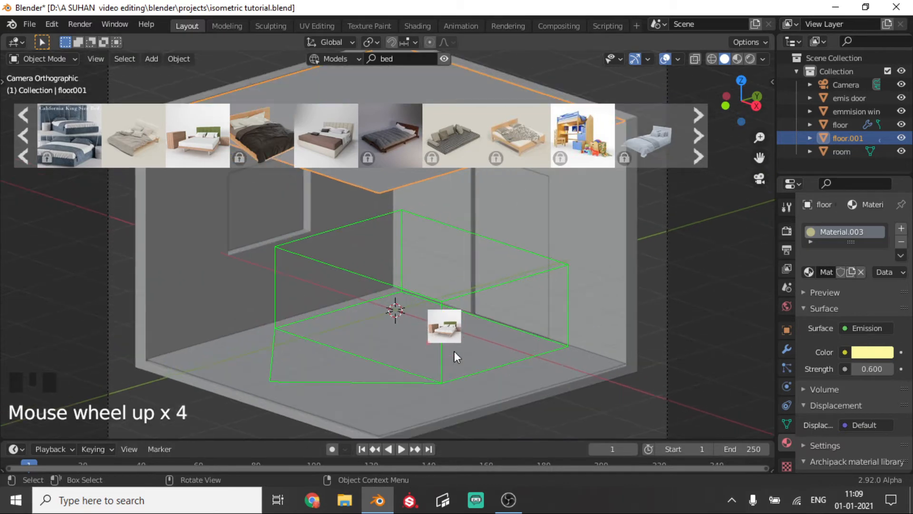
left_click_drag(454, 351, 454, 351)
mouse_move(455, 351)
middle_mouse_down()
mouse_move(429, 325)
mouse_move(469, 344)
middle_mouse_up()
scroll(426, 313, "up", 3)
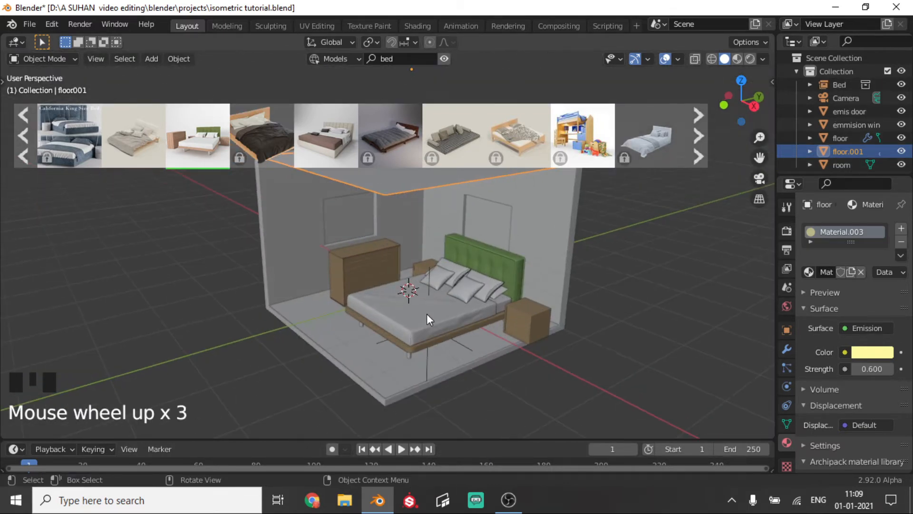
middle_click_drag(426, 314, 377, 327)
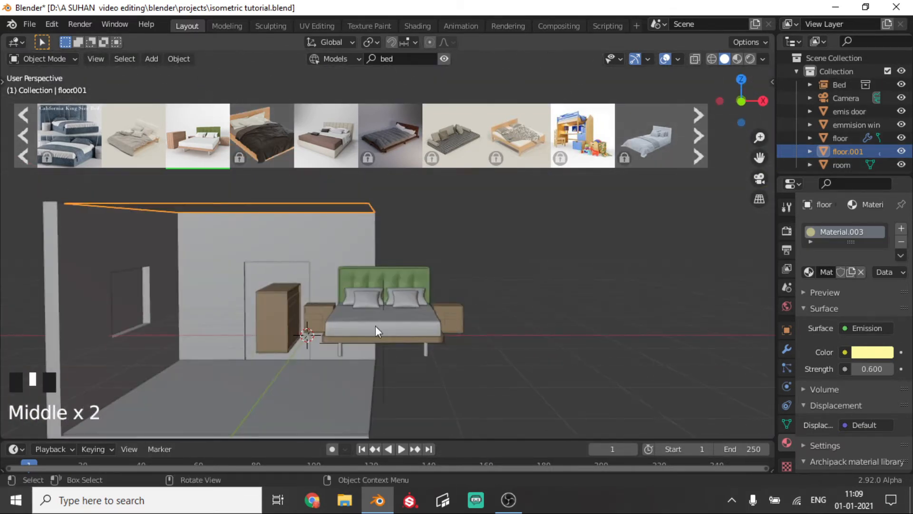
Step: Delete the bed with the green headboard from the scene
left_click(375, 330)
middle_click_drag(464, 292, 263, 302)
scroll(670, 301, "down", 2)
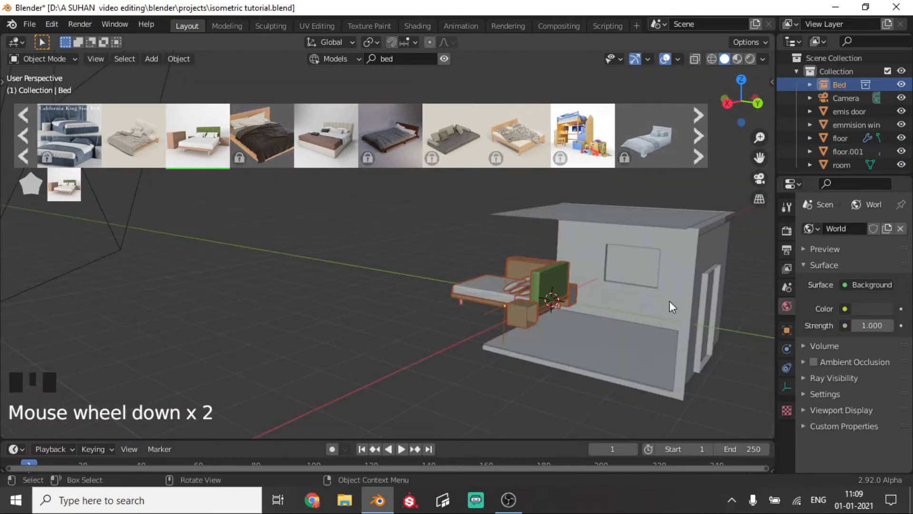
middle_click_drag(669, 300, 650, 308)
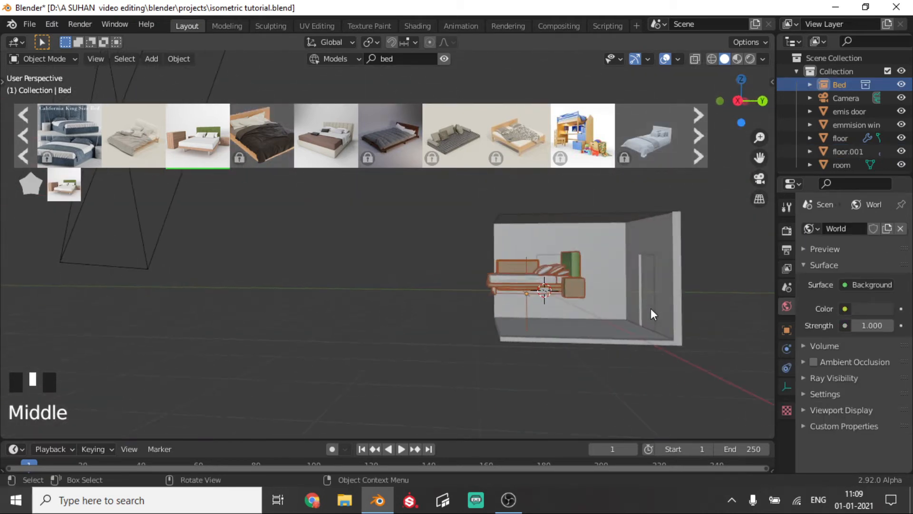
key("Delete")
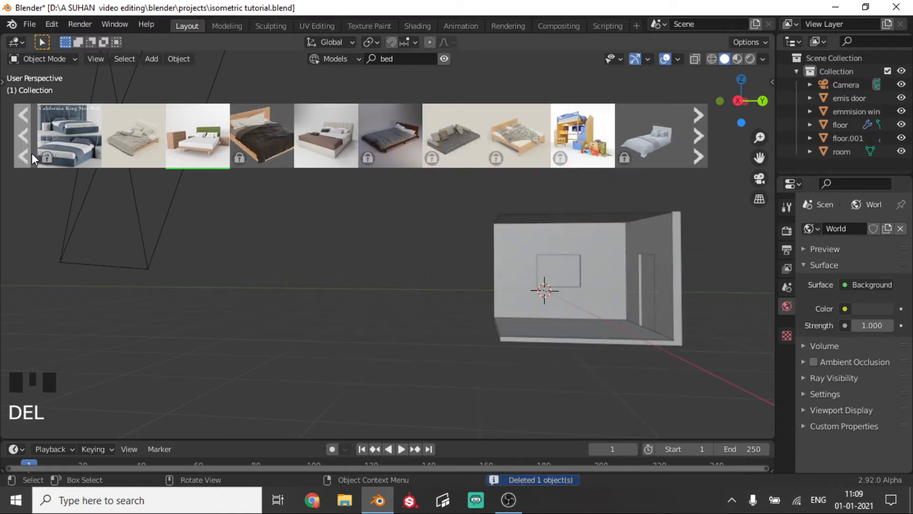
Step: Add the Unmade bed model from the BlenderKit results to the scene at the room's window wall
mouse_move(169, 136)
mouse_move(131, 138)
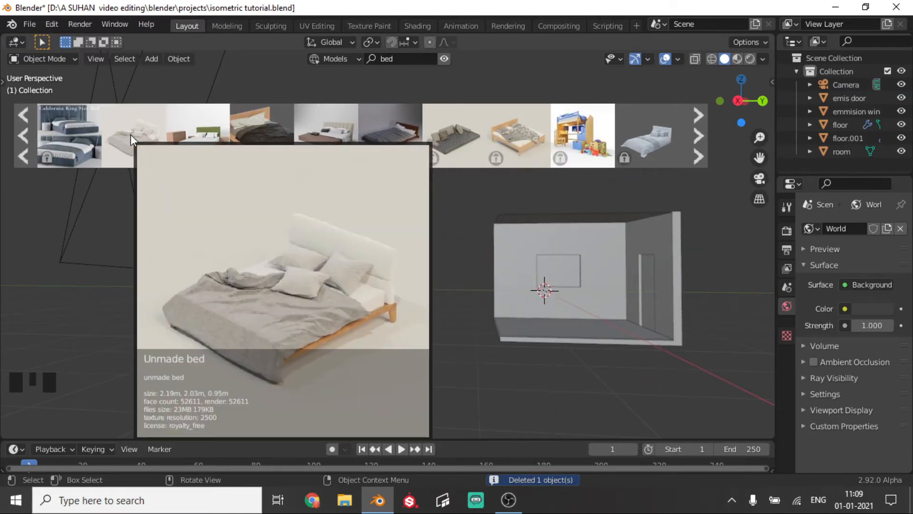
left_click_drag(131, 134, 596, 308)
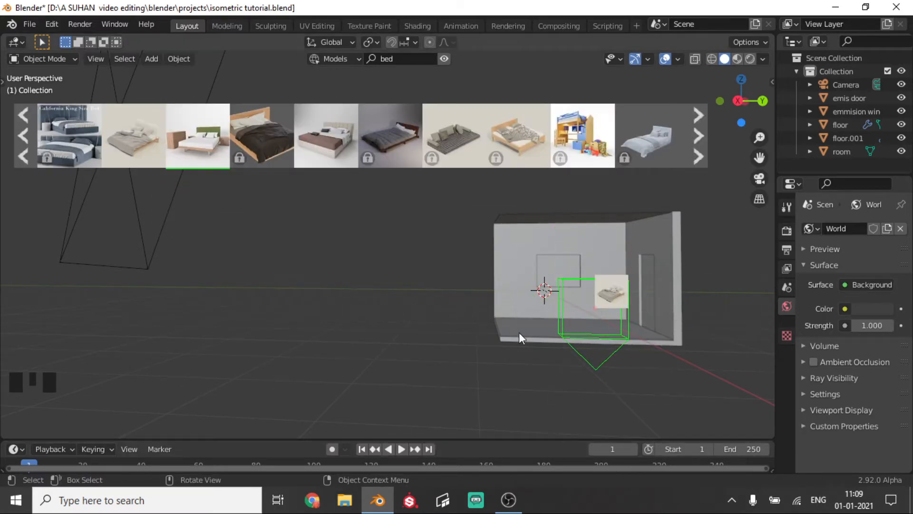
scroll(512, 325, "up", 2)
middle_click_drag(512, 325, 668, 321)
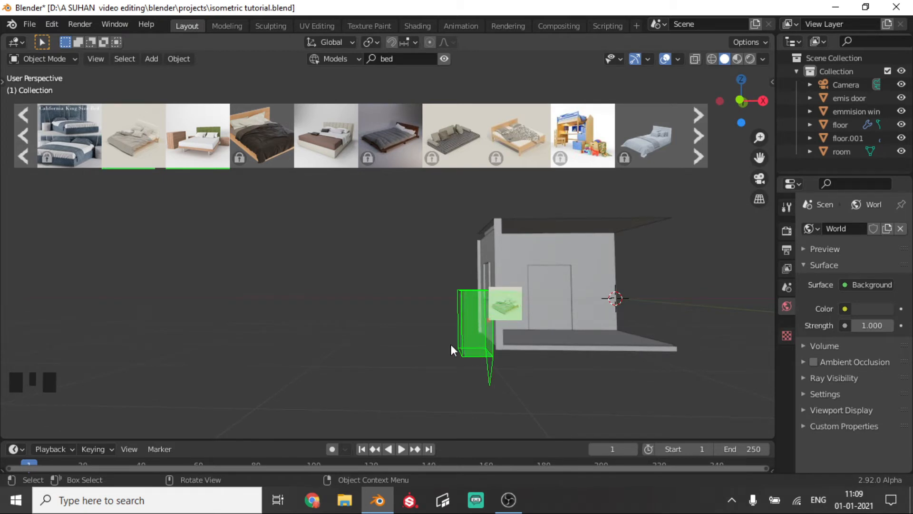
Step: Select the Unmade bed and move it along the X axis from outside the window wall into the room
left_click(477, 306)
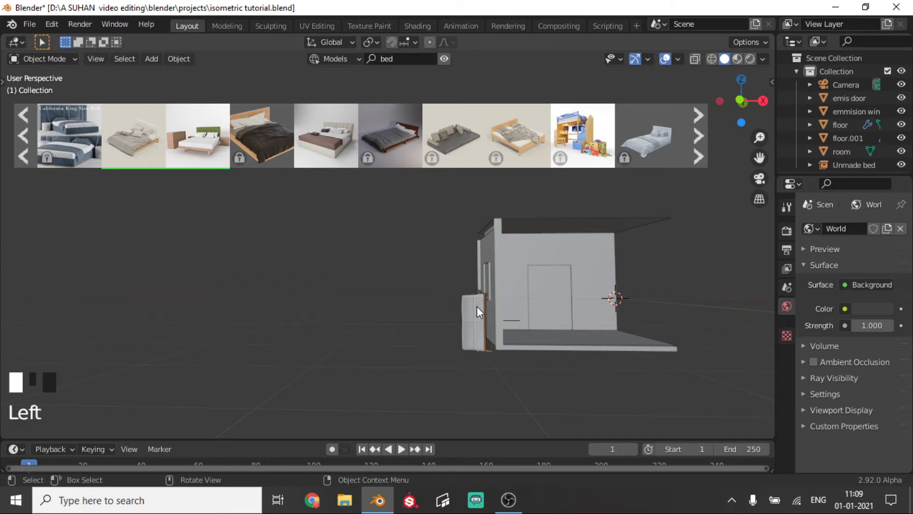
key("g")
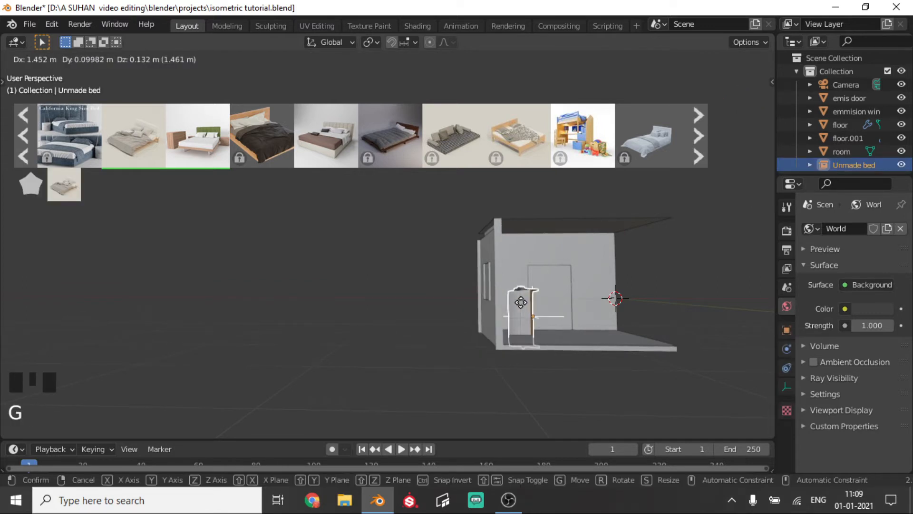
key("x")
left_click(530, 305)
Step: Rotate the bed 90° about the global Y axis and 90° about the global X axis to set it upright
type("r")
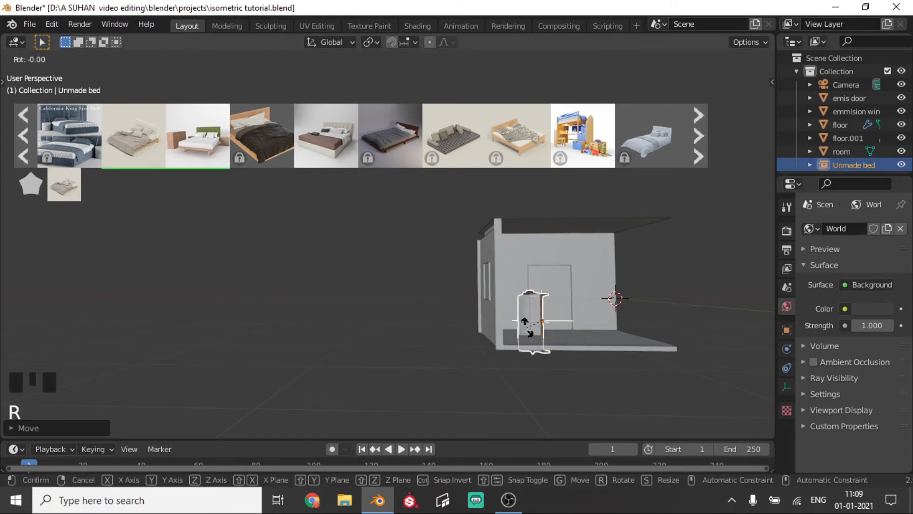
type("y90")
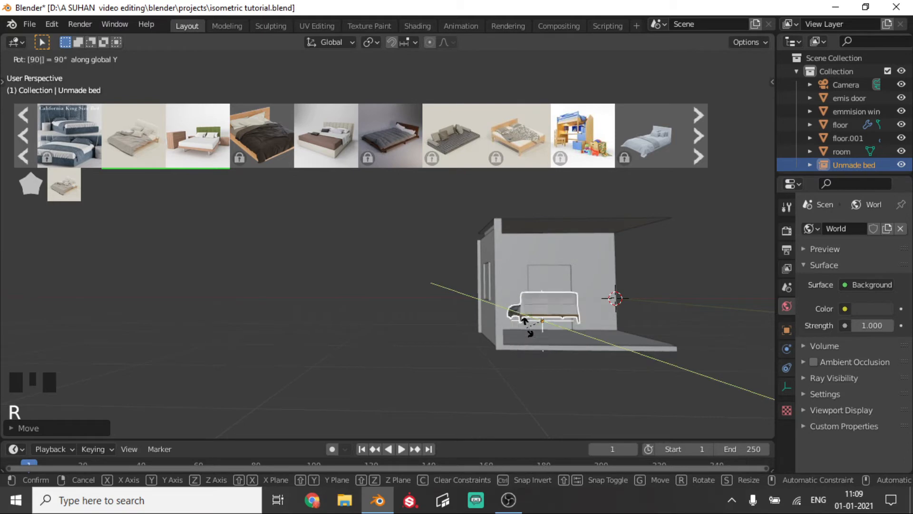
left_click(526, 327)
middle_click_drag(587, 270, 423, 292)
type("r")
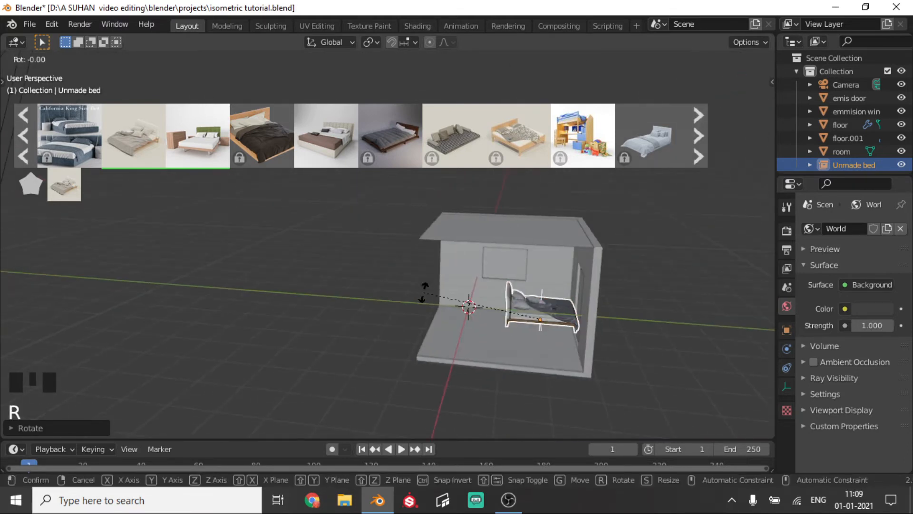
type("x90")
left_click(424, 292)
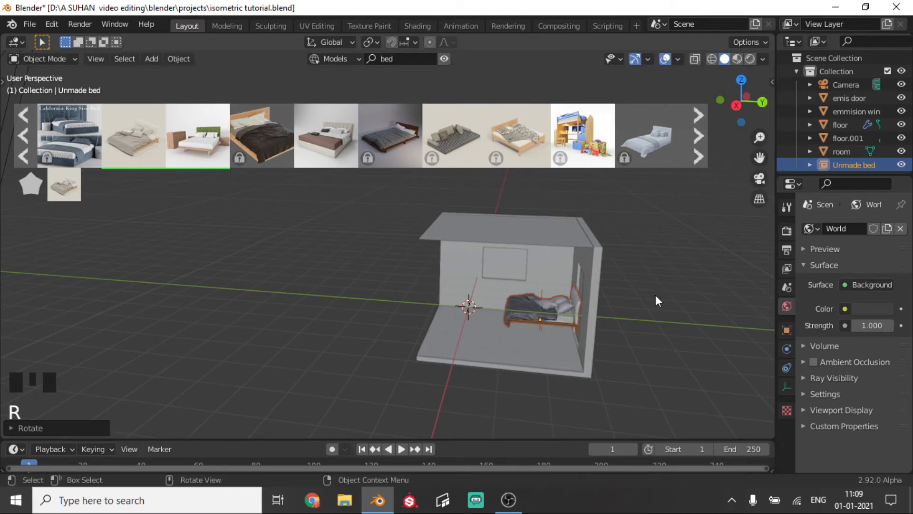
Step: Rotate the bed 90° about the global Z axis so its headboard faces the window wall
scroll(485, 340, "up", 3)
middle_click_drag(485, 340, 556, 338)
scroll(648, 336, "down", 2)
scroll(652, 333, "up", 2)
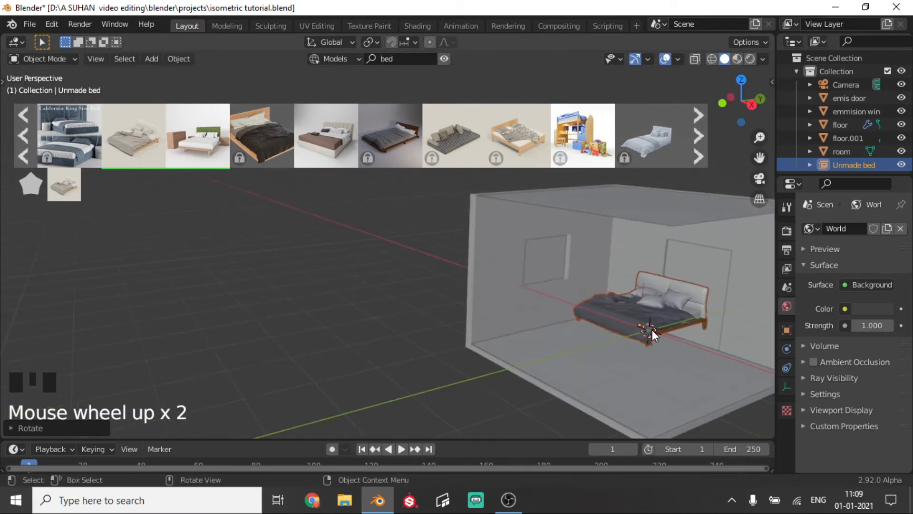
middle_click_drag(665, 320, 618, 323)
key("r")
key("z")
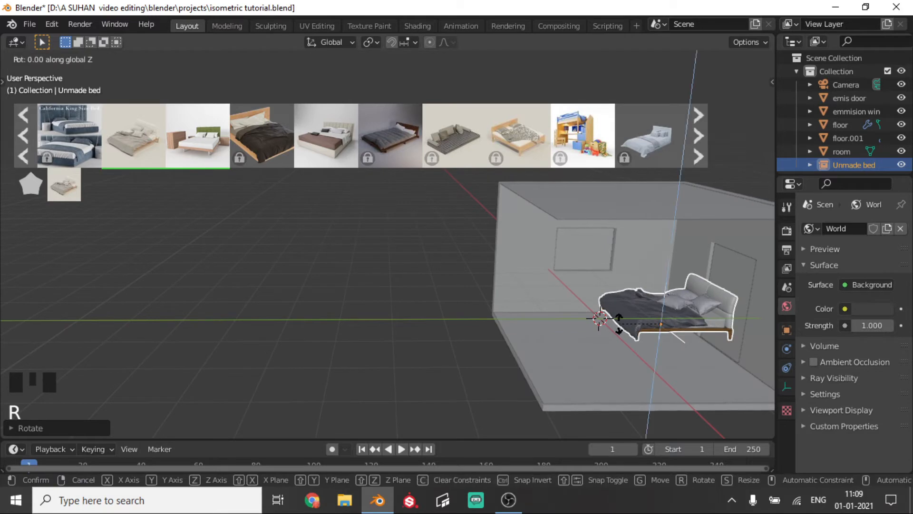
type("9")
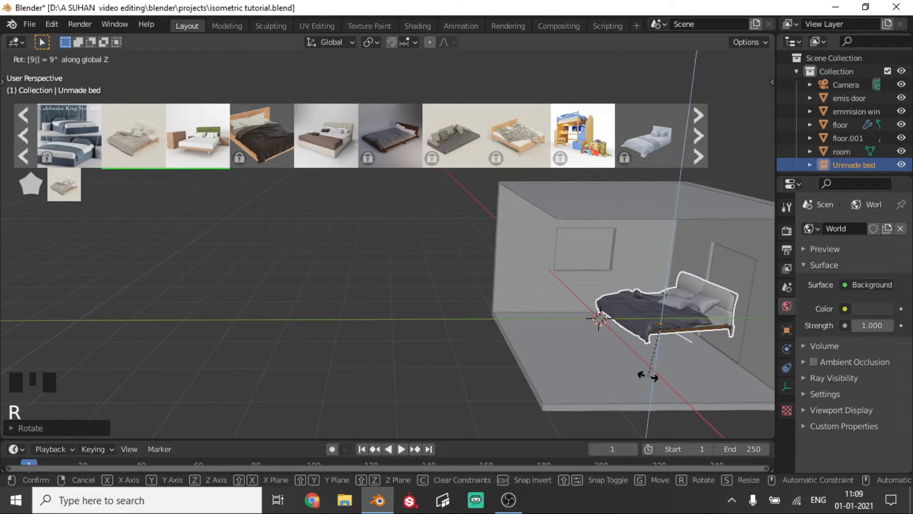
type("0")
key("Return")
Step: Lower the bed about 0.5 m along the Z axis onto the room floor
key("g")
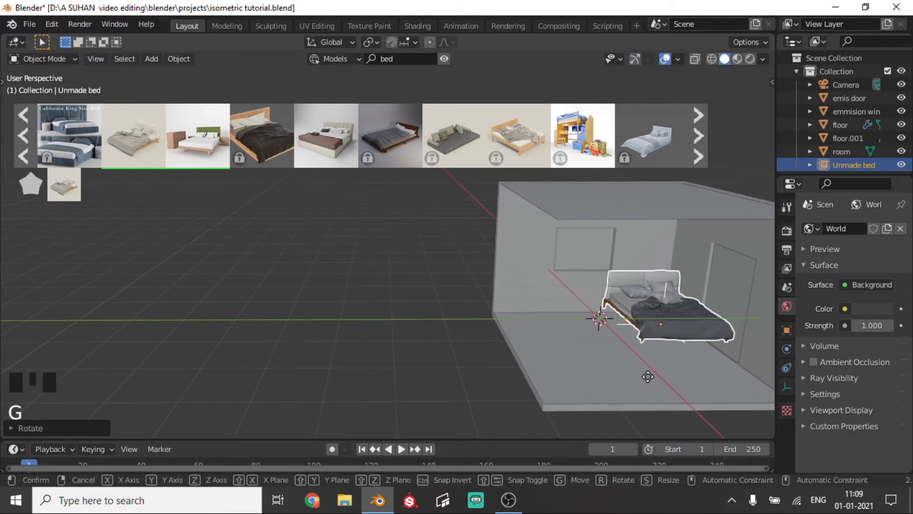
key("z")
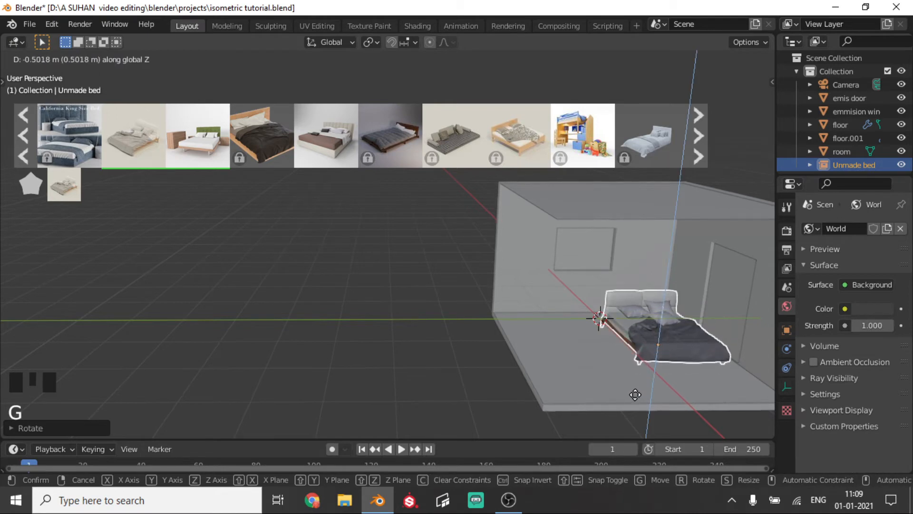
left_click(638, 398)
Step: Slide the bed horizontally into the open-side corner of the window wall and check its placement through the camera
key("g")
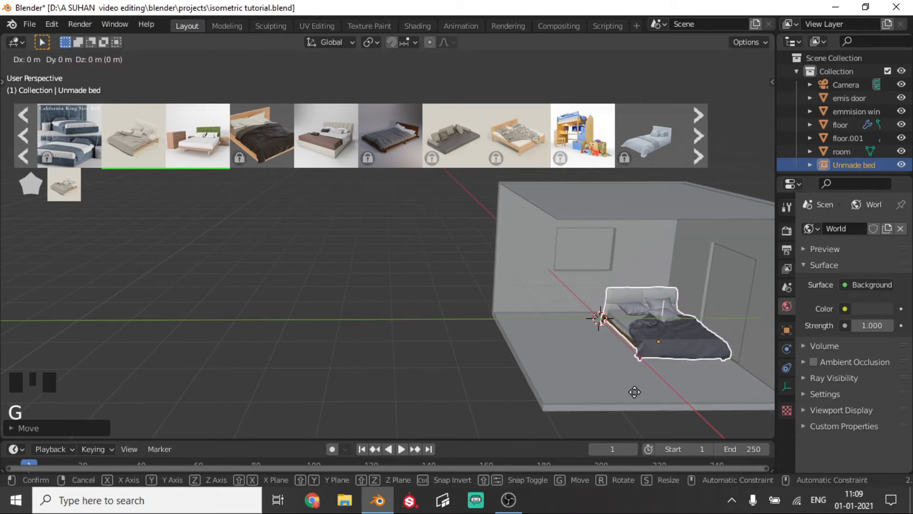
key("shift+z")
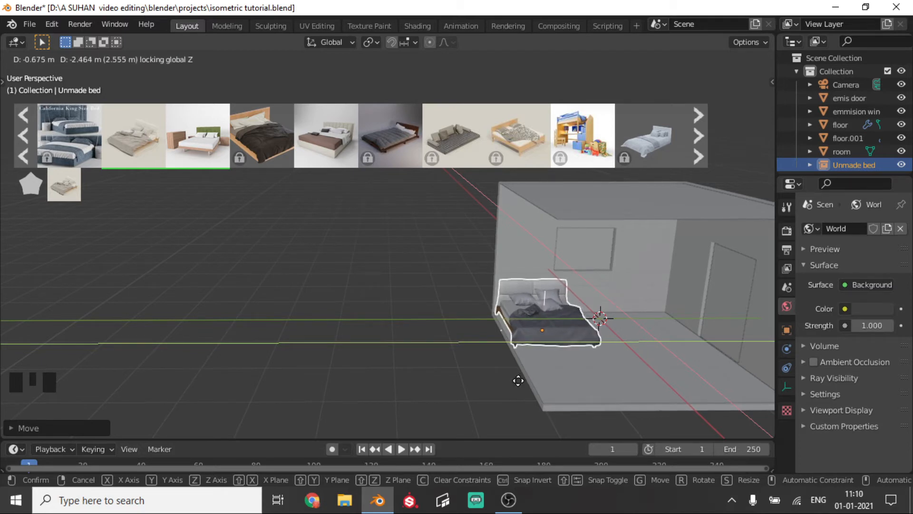
left_click(520, 379)
middle_click_drag(520, 379, 671, 266)
left_click(758, 178)
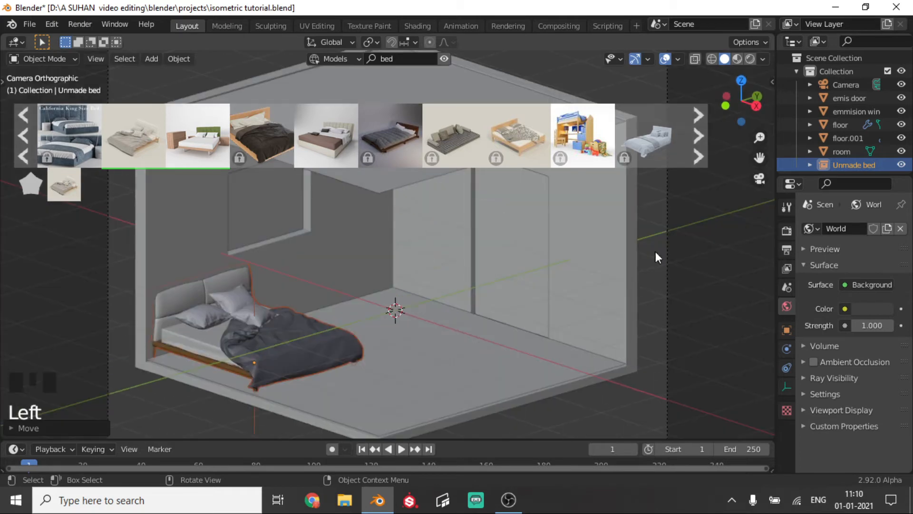
scroll(472, 255, "down", 2)
scroll(615, 224, "up", 1)
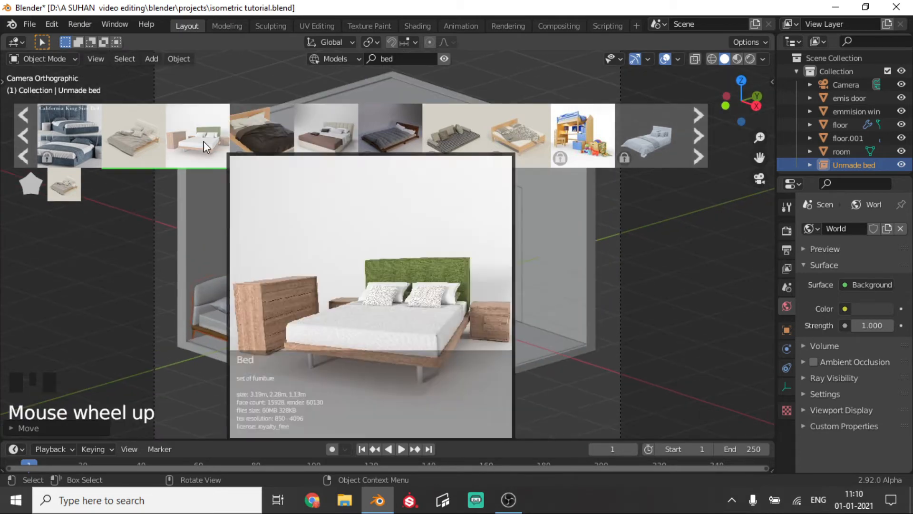
Step: Search the BlenderKit models for "desk", add the Minimalist Desk by the door wall, and save the file
left_click(706, 148)
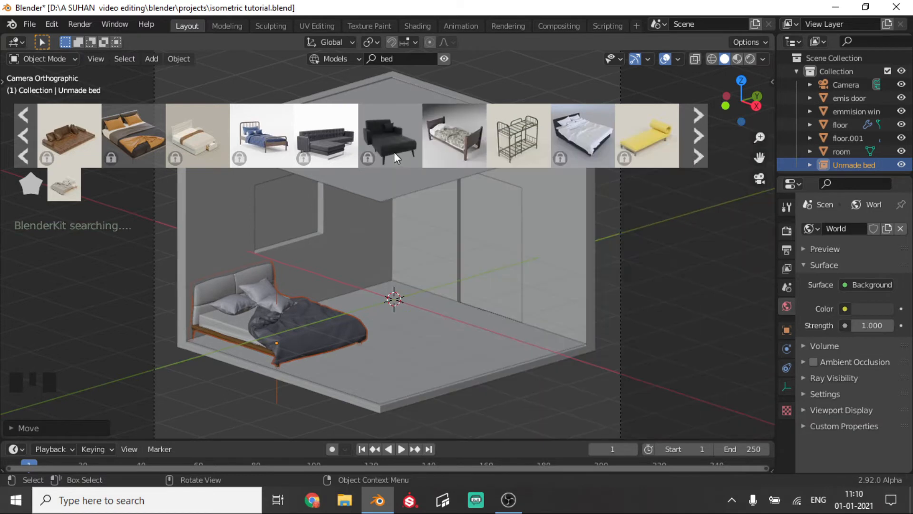
left_click(405, 57)
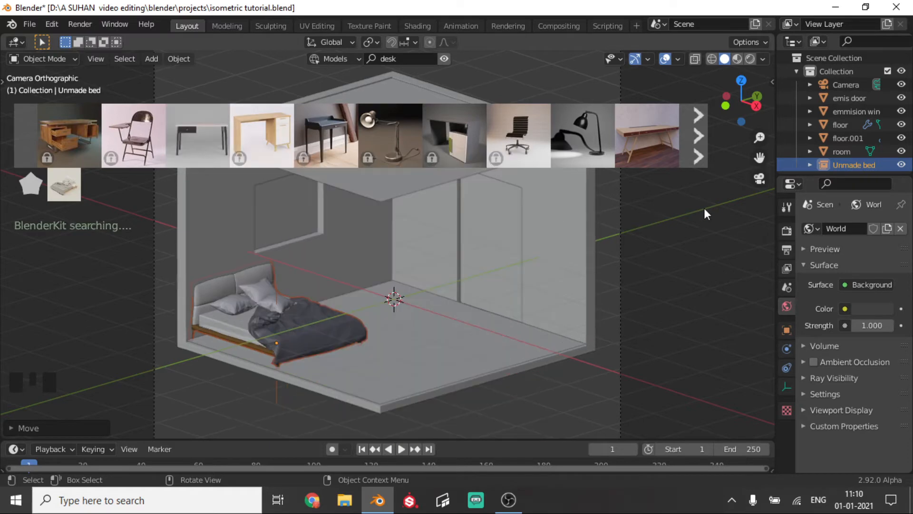
mouse_move(650, 154)
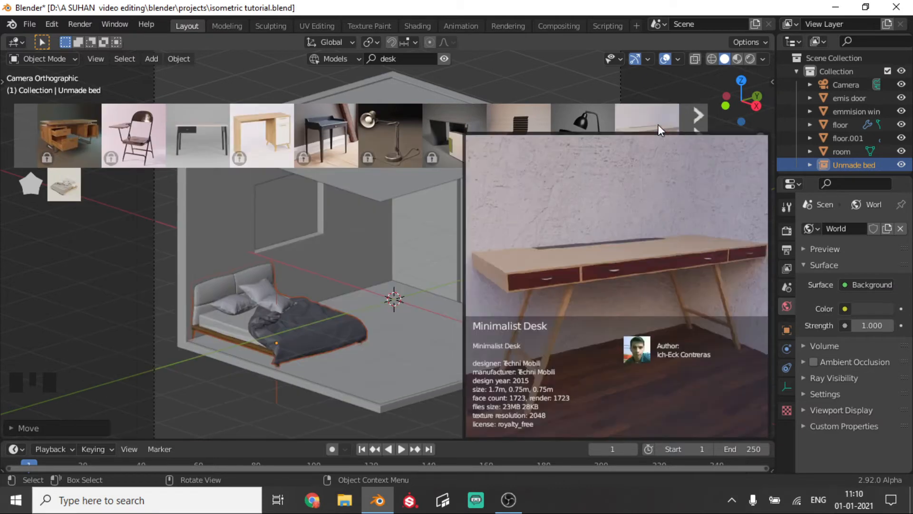
left_click_drag(657, 124, 529, 325)
scroll(574, 386, "up", 3)
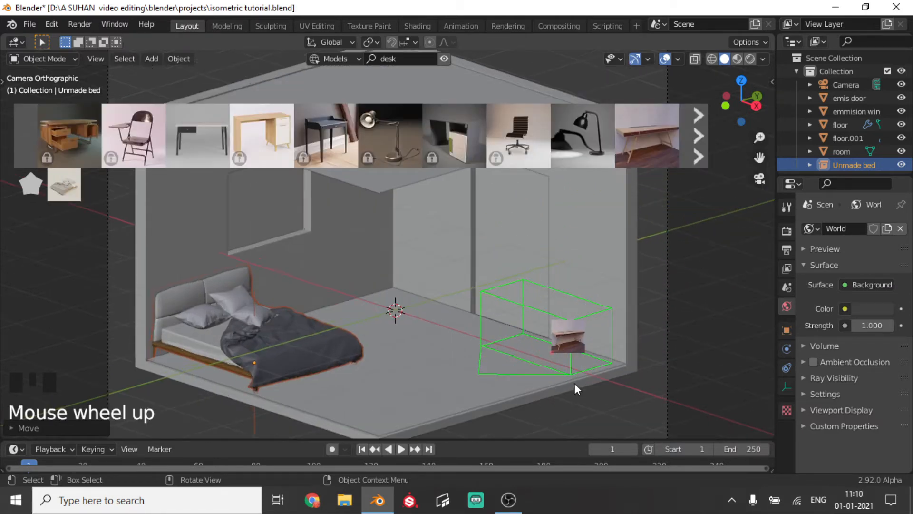
scroll(573, 384, "down", 2)
key("ctrl+s")
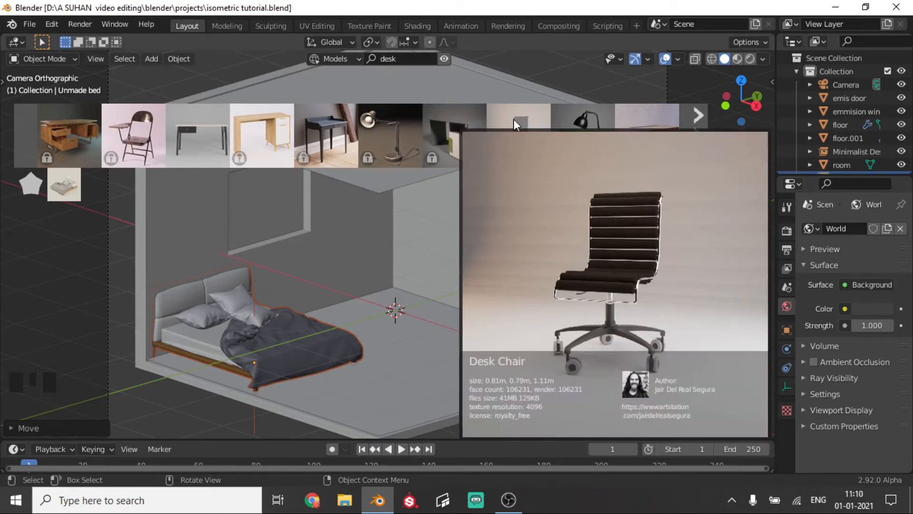
Step: Add the Desk Lamp model from the BlenderKit results to the scene near the door wall
mouse_move(584, 122)
left_click_drag(583, 122, 517, 292)
scroll(489, 306, "up", 2)
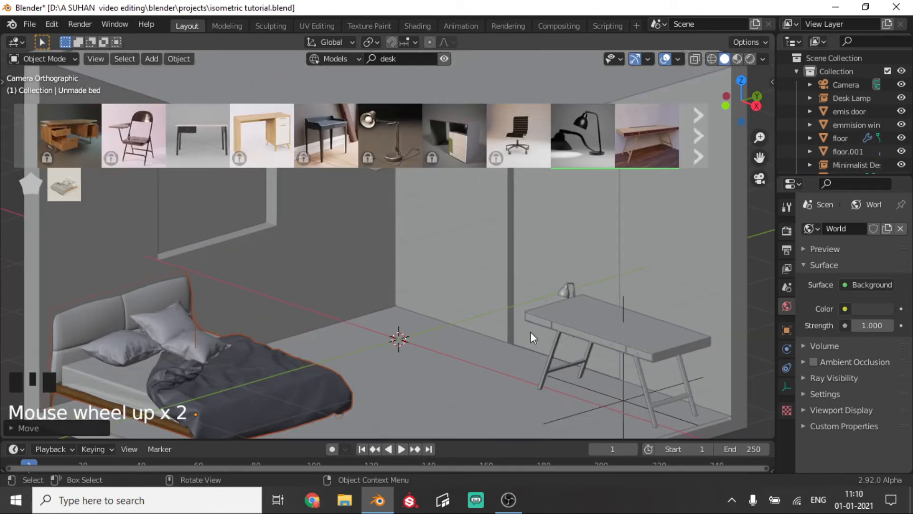
Step: Select the Minimalist Desk and lower it along the Z axis toward the level of the room floor
middle_click_drag(579, 351, 589, 330)
scroll(552, 321, "up", 4)
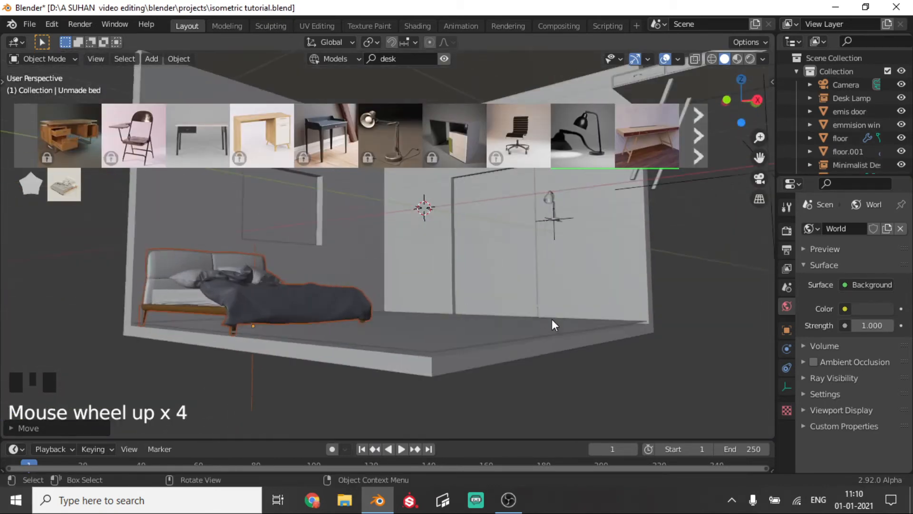
scroll(540, 281, "down", 1)
middle_click_drag(538, 275, 371, 220)
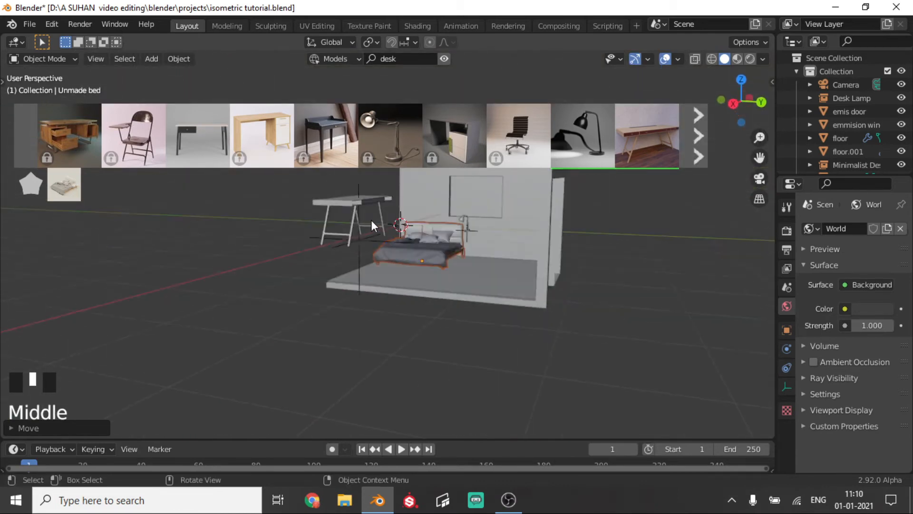
left_click(357, 199)
key("g")
key("z")
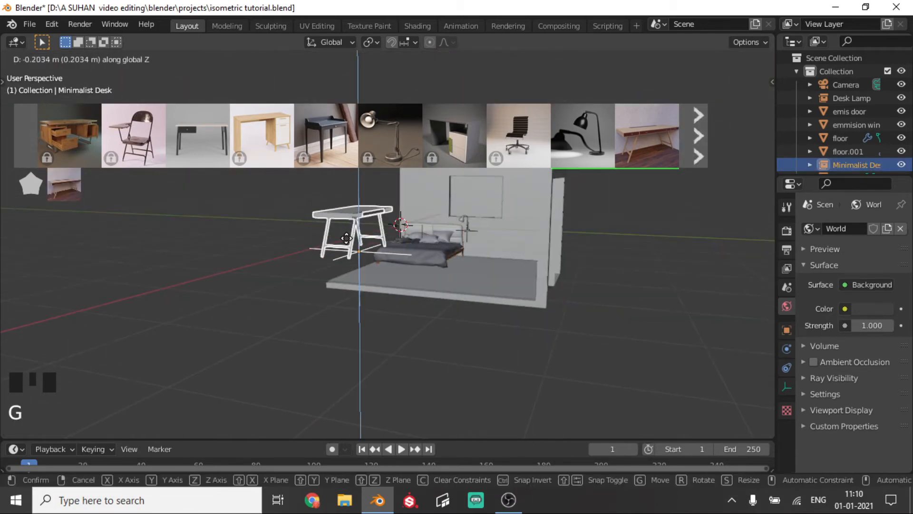
left_click(334, 275)
Step: Lower the desk further along the Z axis in the right orthographic view until its legs rest on the floor
middle_click_drag(334, 275, 373, 260)
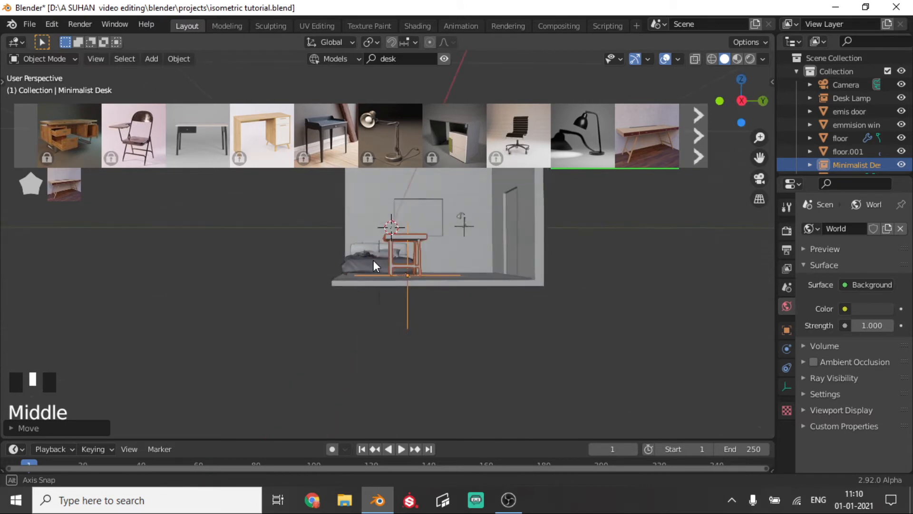
left_click(736, 104)
left_click(736, 107)
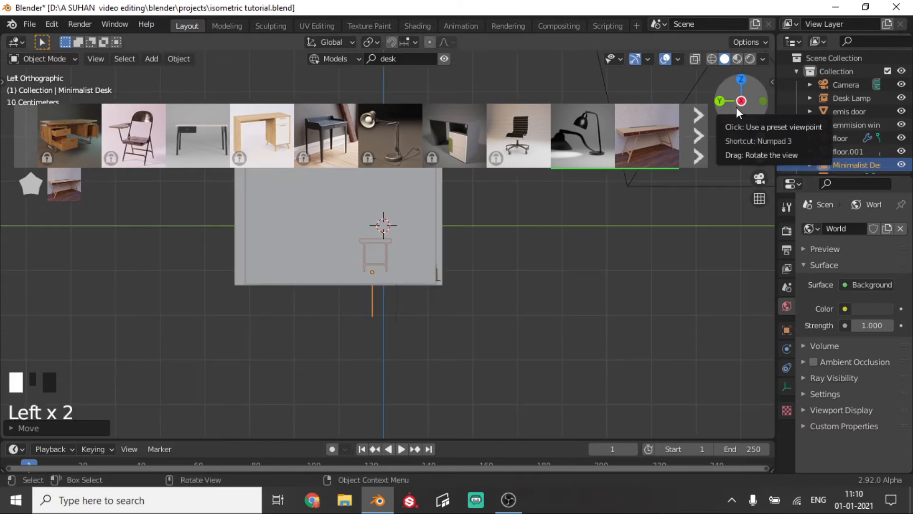
scroll(462, 254, "up", 5)
key("g")
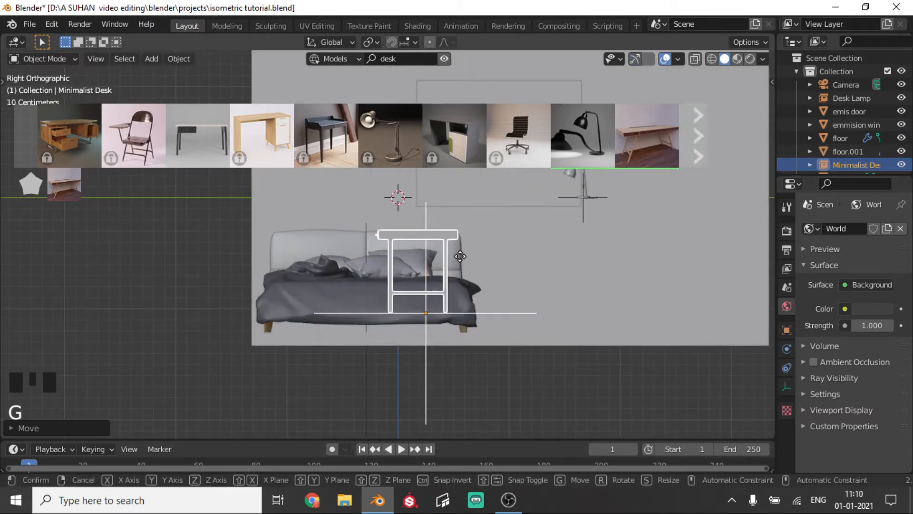
key("z")
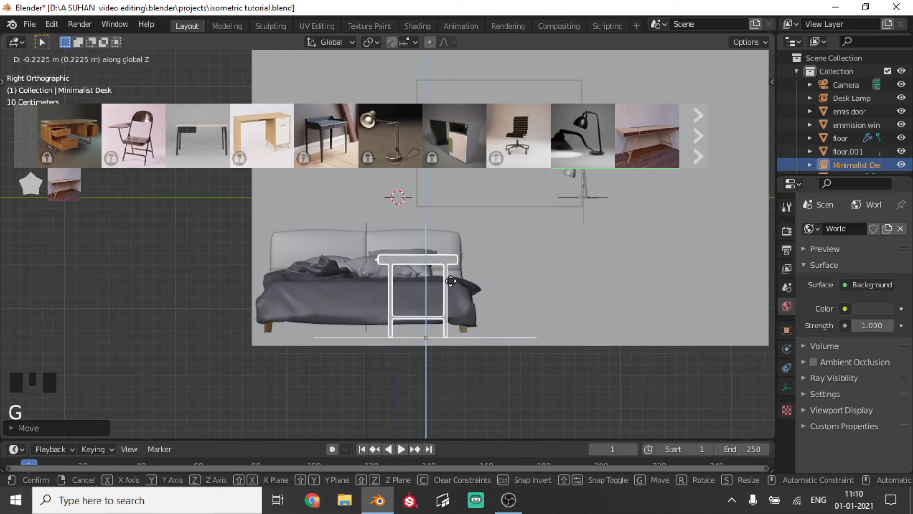
left_click(449, 295)
Step: Slide the desk horizontally, with its height locked, onto the room floor beside the door wall
middle_click_drag(449, 295, 533, 318)
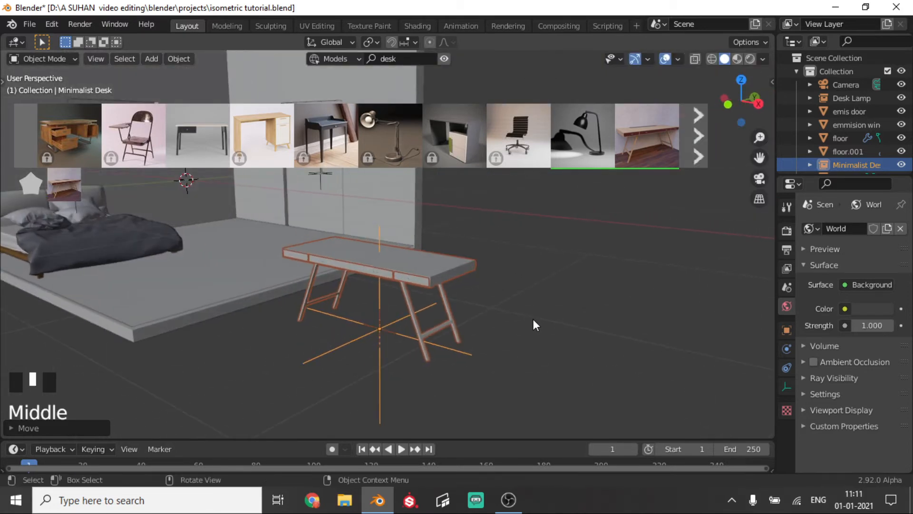
key("g")
key("shift+z")
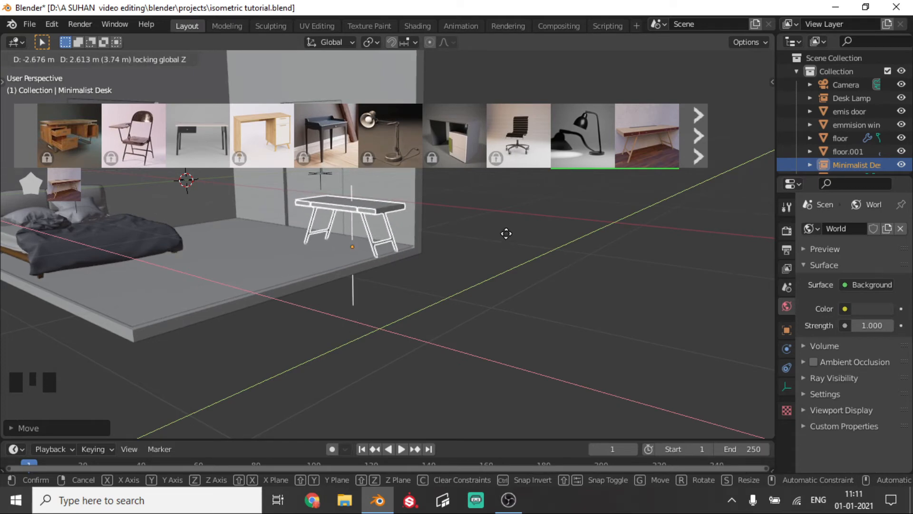
left_click(506, 233)
middle_click_drag(481, 256, 717, 332)
scroll(638, 270, "up", 4)
scroll(719, 328, "down", 5)
scroll(697, 252, "up", 1)
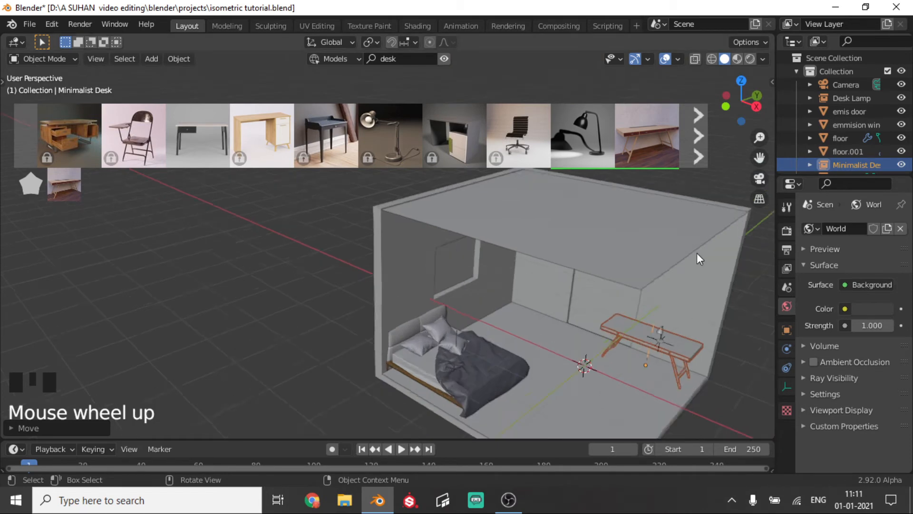
scroll(697, 253, "up", 1)
left_click_drag(759, 158, 636, 65)
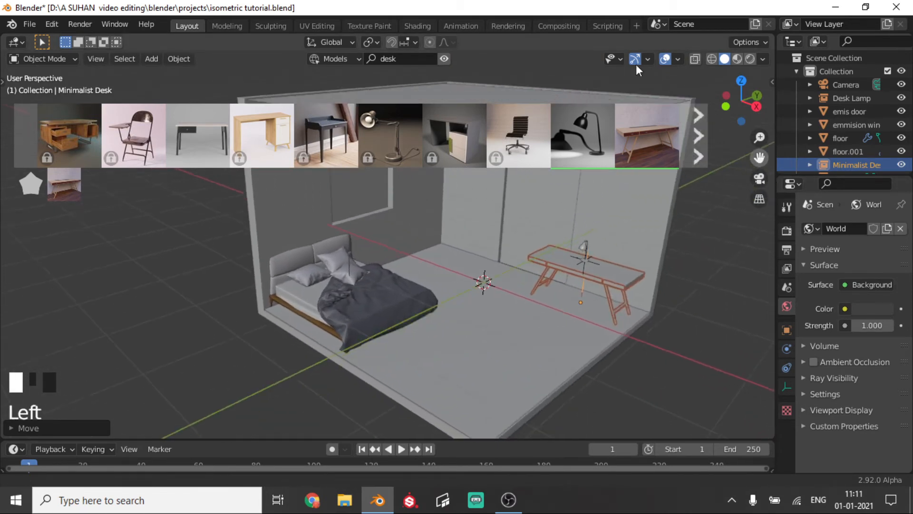
Step: Move the desk along the Y axis to the open edge of the floor in front of the bed
middle_click_drag(667, 272, 597, 271)
scroll(569, 267, "up", 1)
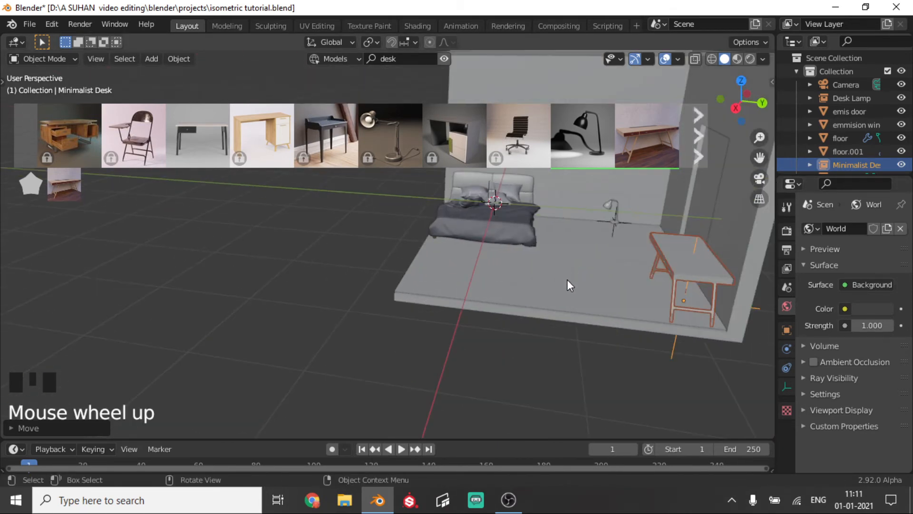
key("g")
key("y")
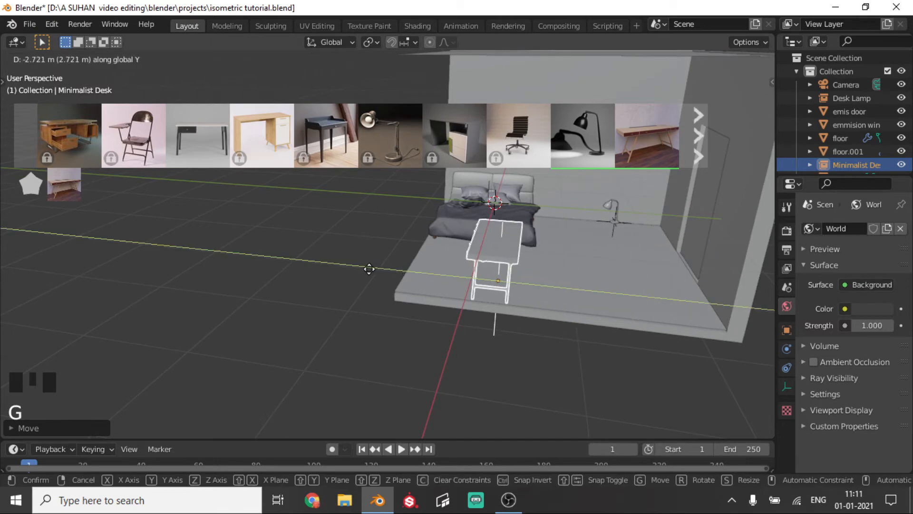
left_click(342, 260)
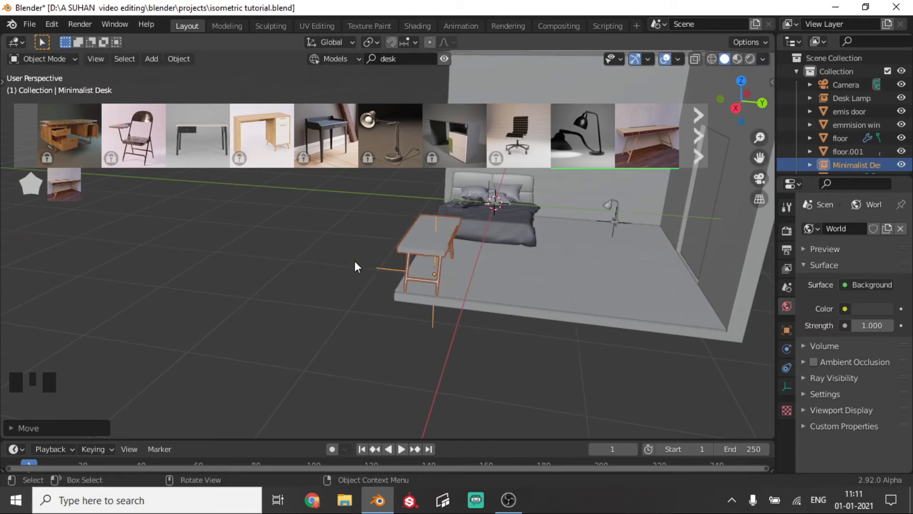
Step: Fine-tune the desk's position along the Y axis at the open edge of the floor
middle_click_drag(355, 260, 458, 252)
key("g")
key("y")
left_click(597, 304)
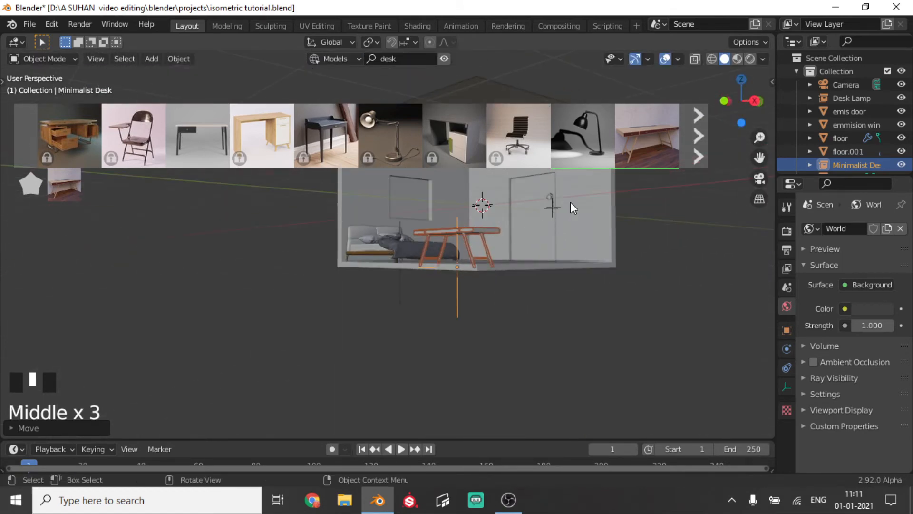
Step: Select the desk lamp and move it along the Y axis until it is above the desk
left_click(550, 206)
middle_click_drag(550, 206, 603, 301)
scroll(603, 300, "up", 3)
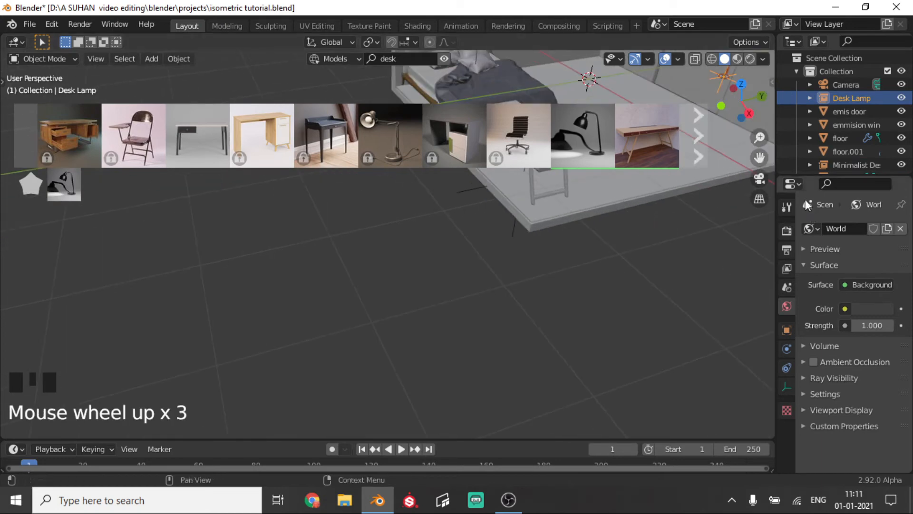
left_click_drag(761, 158, 559, 215)
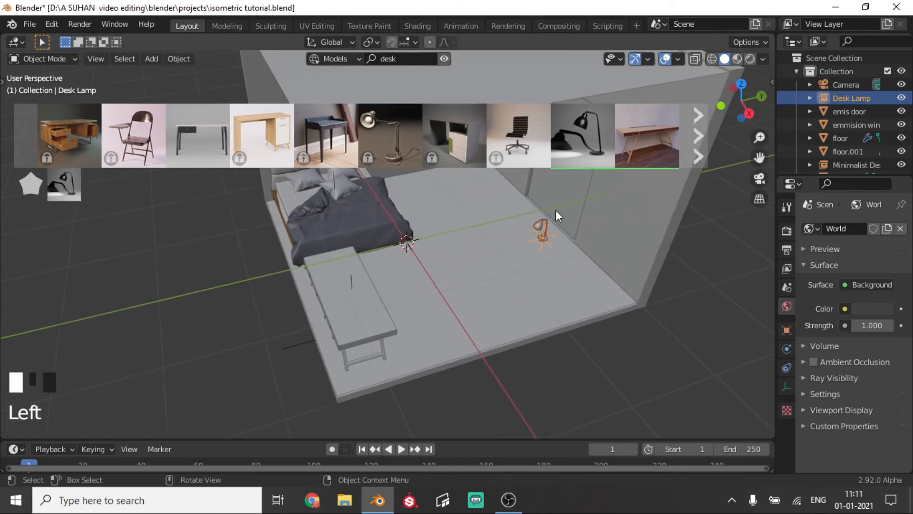
key("g")
key("y")
left_click(360, 296)
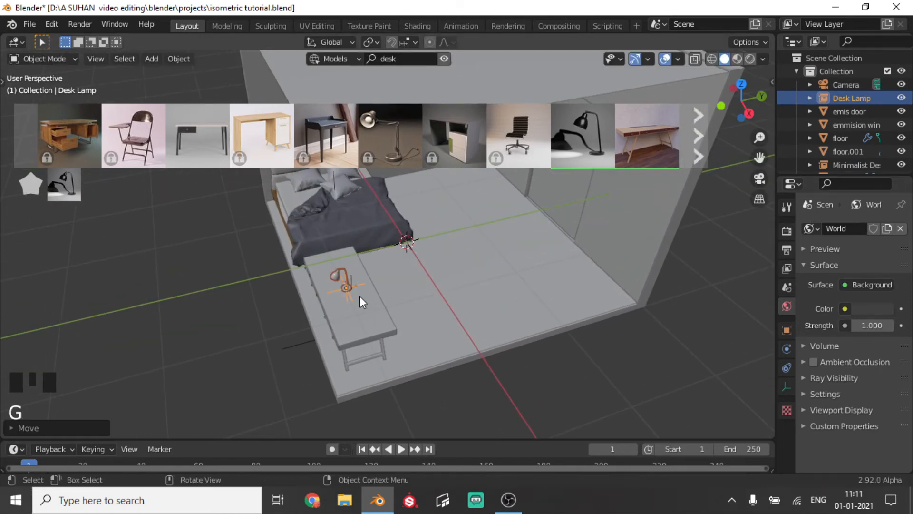
Step: Lower the desk lamp about 0.5 m along the Z axis onto the desktop
middle_click_drag(360, 295, 470, 253)
scroll(481, 249, "up", 2)
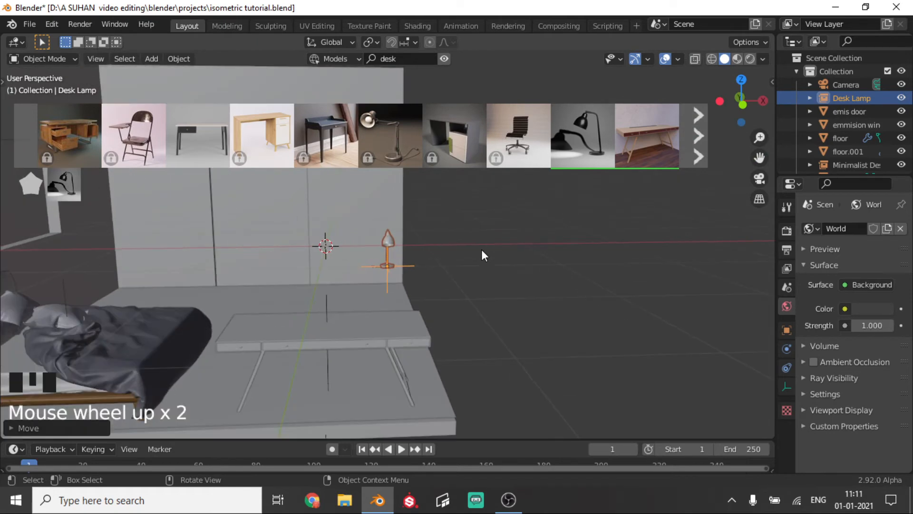
key("g")
key("z")
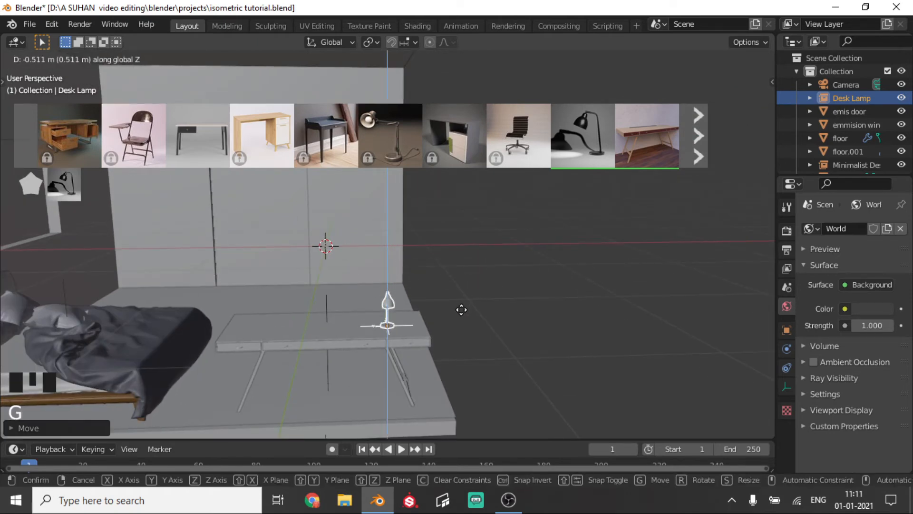
left_click(462, 313)
Step: Rotate the desk lamp about the Z axis so its head points inward over the desktop, and deselect it
middle_click_drag(462, 313, 508, 285)
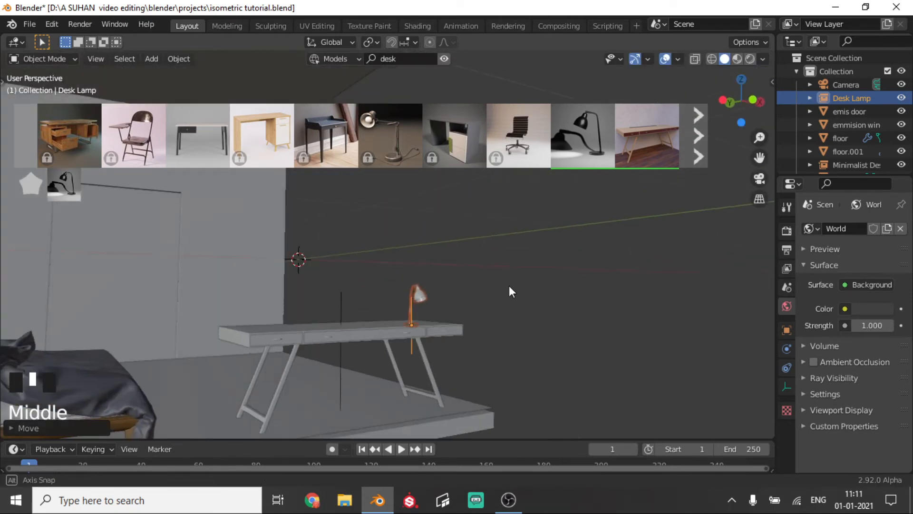
scroll(509, 287, "up", 3)
key("r")
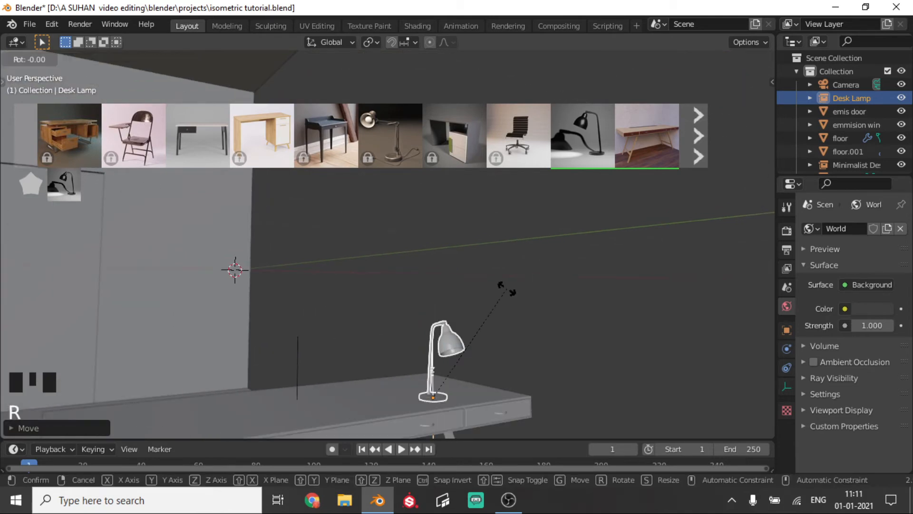
key("z")
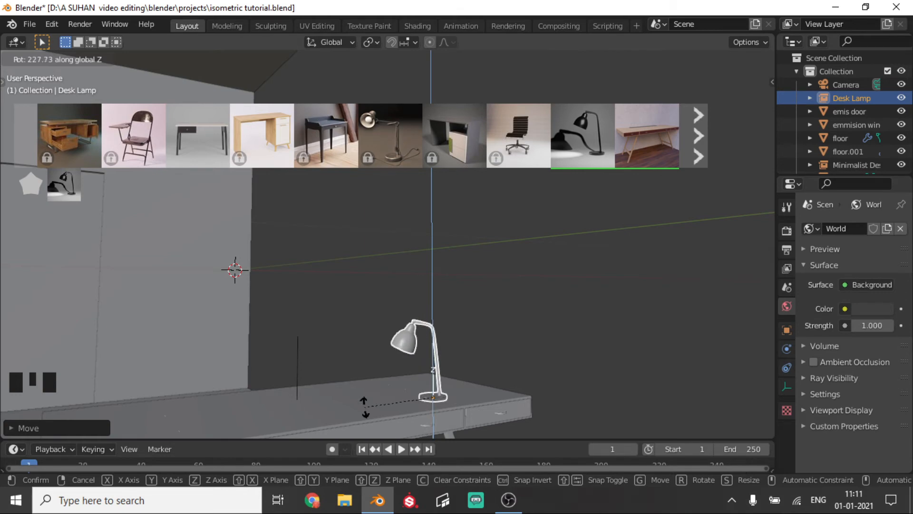
left_click(376, 371)
middle_click_drag(376, 371, 667, 377)
left_click(456, 237)
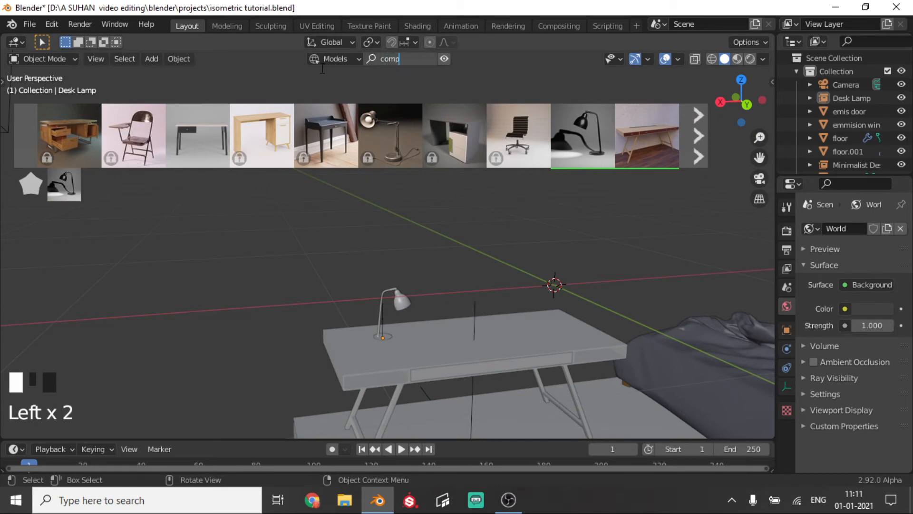
Step: Search the BlenderKit models for "computer" and place the retro computer with the green screen on the desk beside the lamp
key("Return")
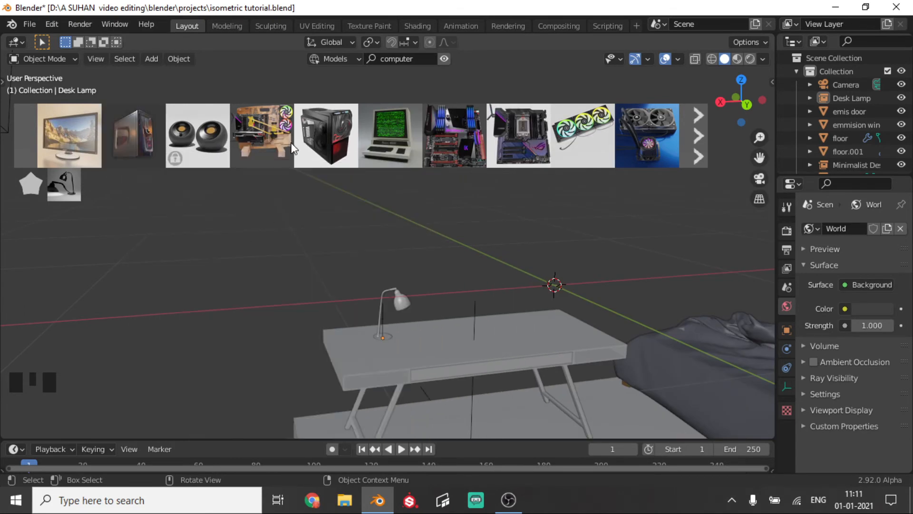
mouse_move(255, 117)
mouse_move(379, 130)
left_click_drag(378, 129, 492, 361)
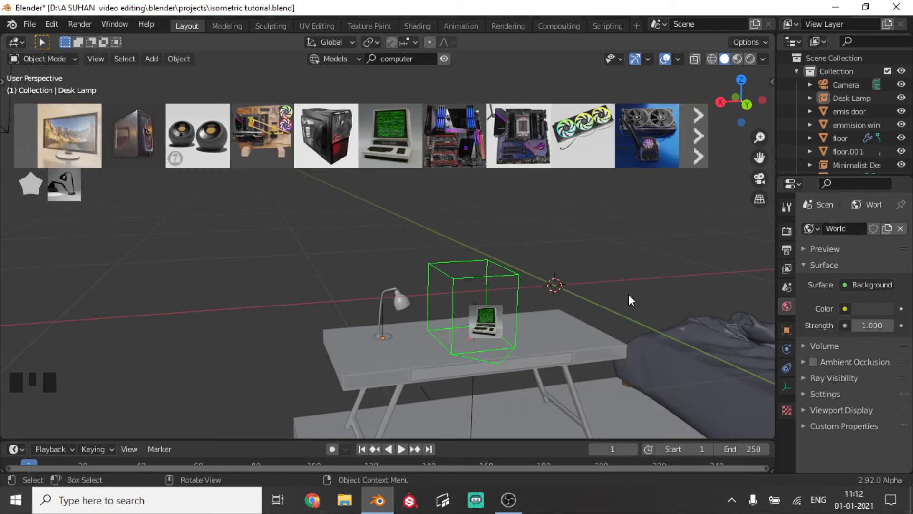
Step: In the camera view, move the retro computer about 0.3 m along the negative X axis, away from the desk lamp
scroll(563, 330, "up", 3)
middle_click_drag(543, 312, 544, 285)
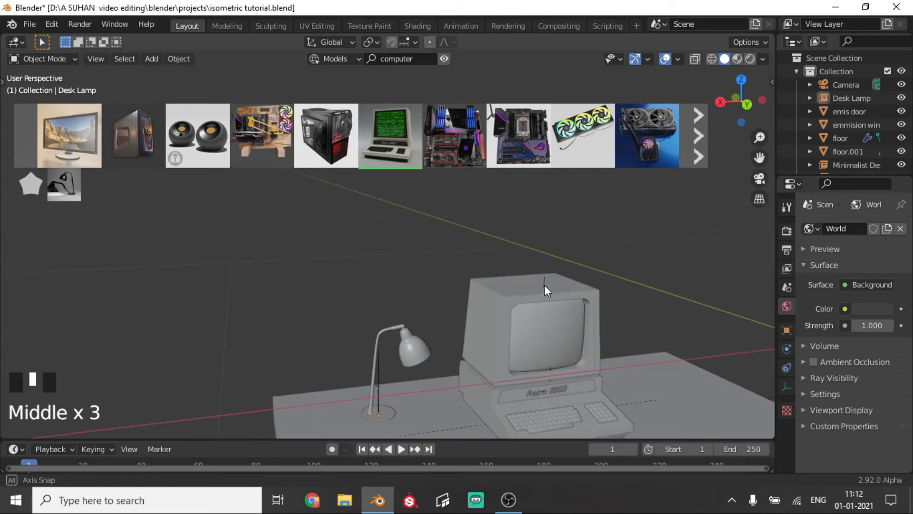
middle_click_drag(580, 323, 556, 353)
scroll(418, 338, "down", 2)
middle_click_drag(418, 338, 517, 304)
left_click(759, 178)
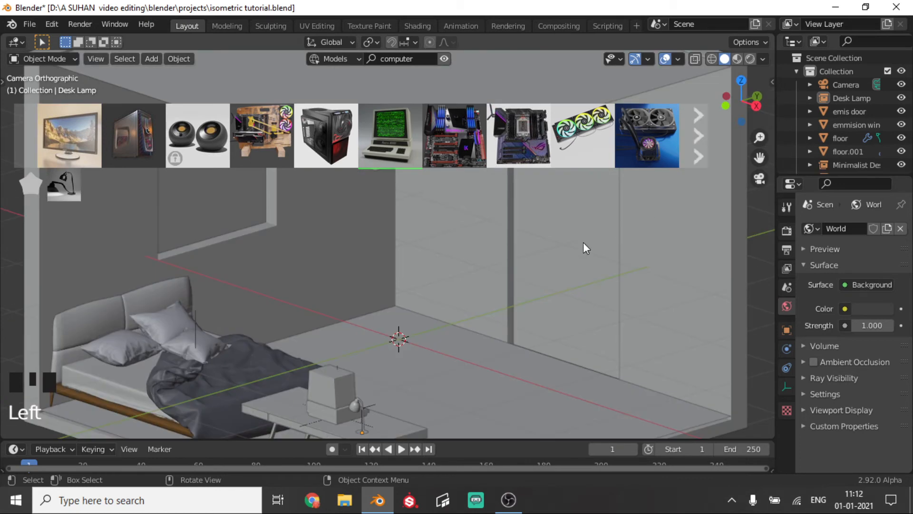
scroll(584, 244, "down", 2)
scroll(583, 242, "up", 2)
left_click(316, 379)
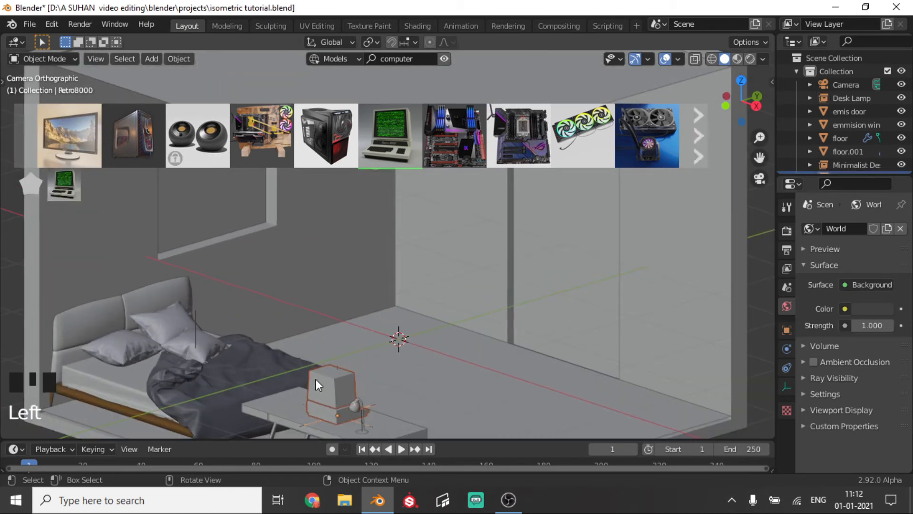
key("g")
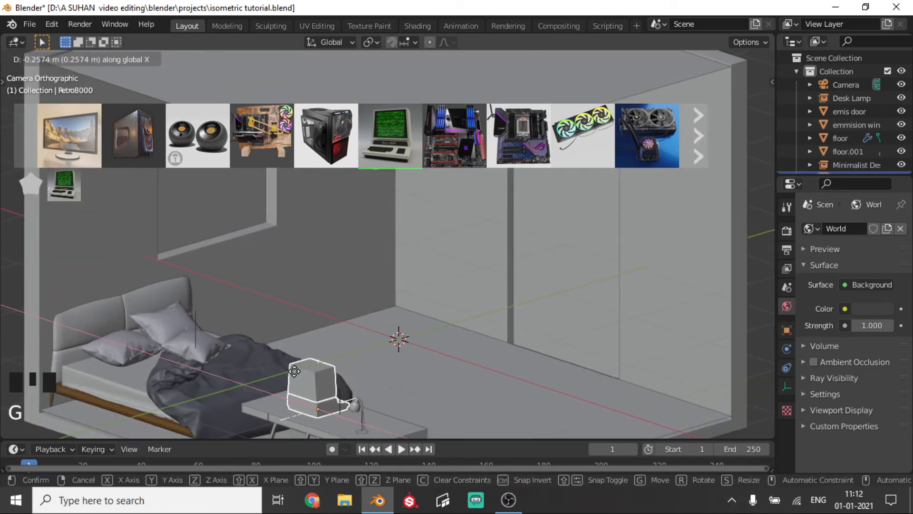
left_click(290, 371)
left_click(600, 346)
scroll(531, 306, "down", 3)
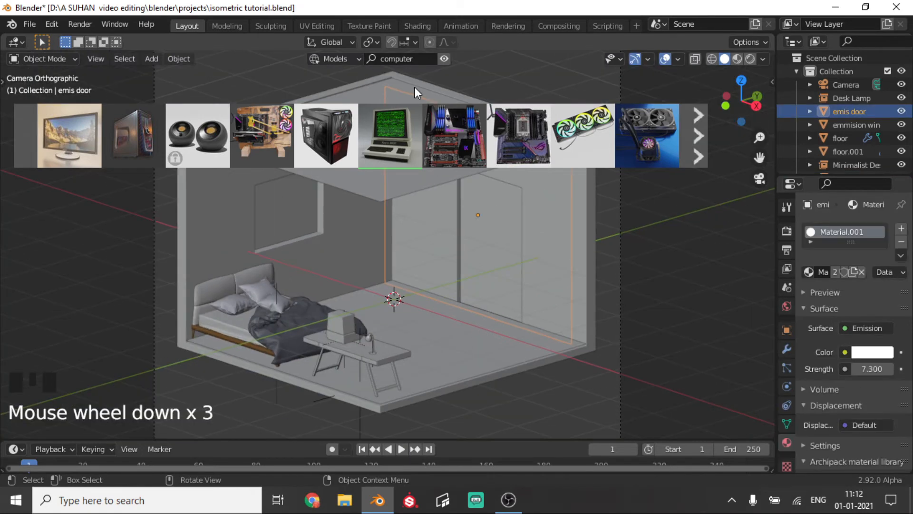
left_click(421, 63)
left_click(422, 62)
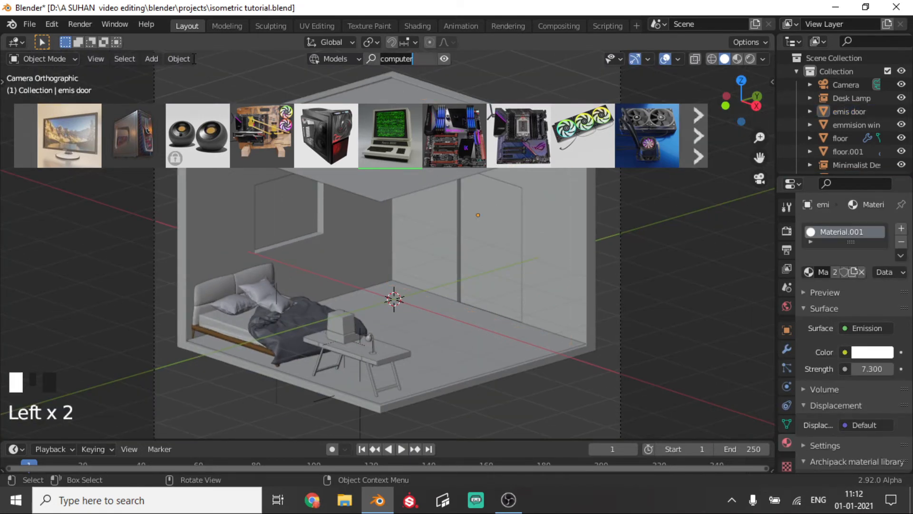
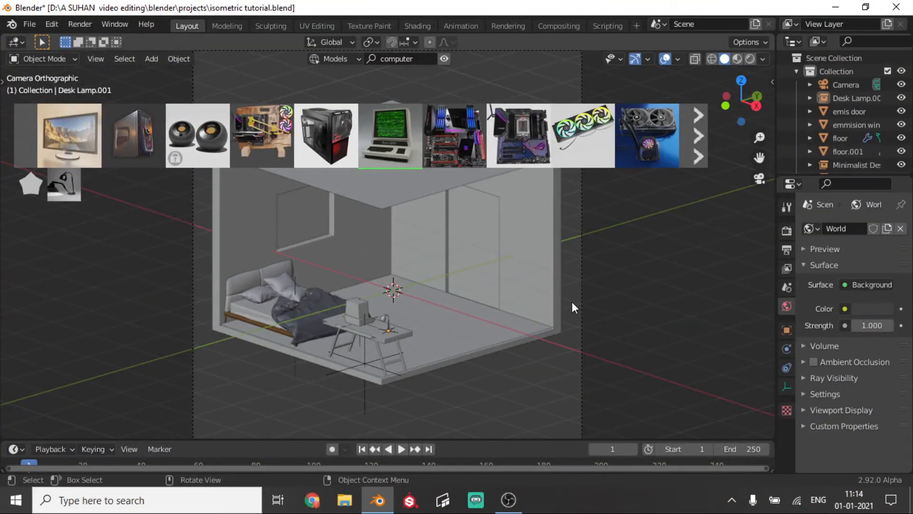
Step: Start the Shortcut VUr key display in the viewport and hide the sidebar again
key("n")
left_click(766, 325)
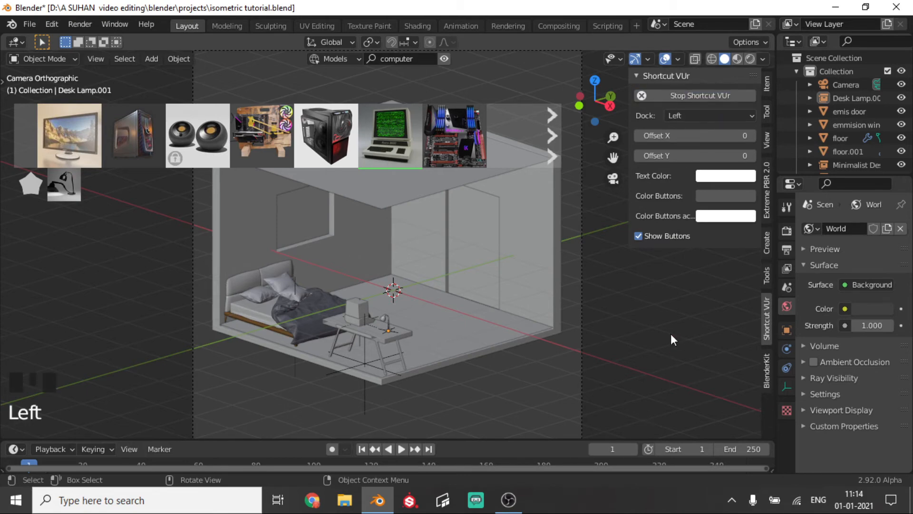
key("n")
scroll(397, 273, "down", 2)
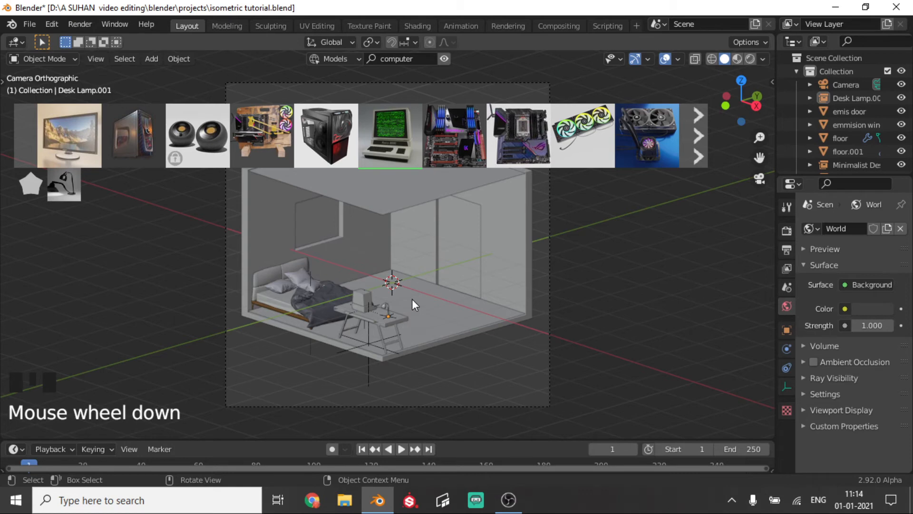
Step: Search the BlenderKit models for "coffee table" and save the file
left_click(416, 57)
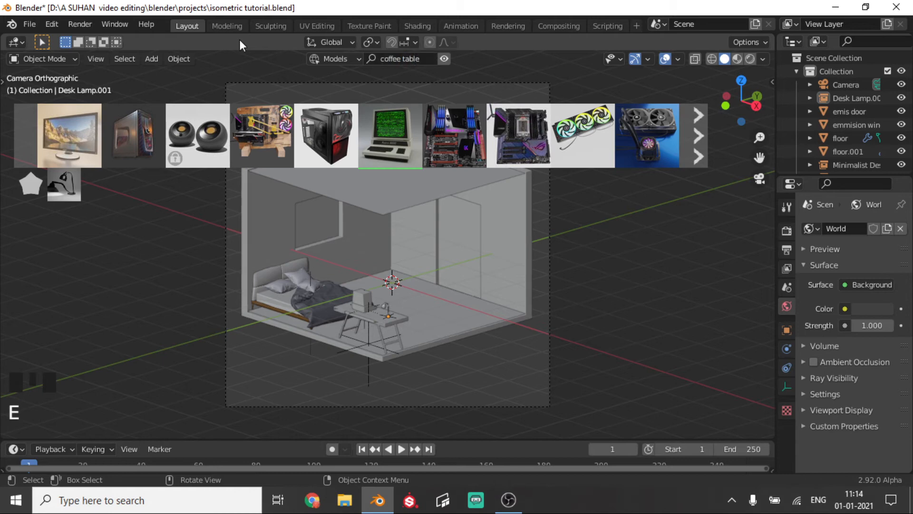
type("coffee table")
key("Return")
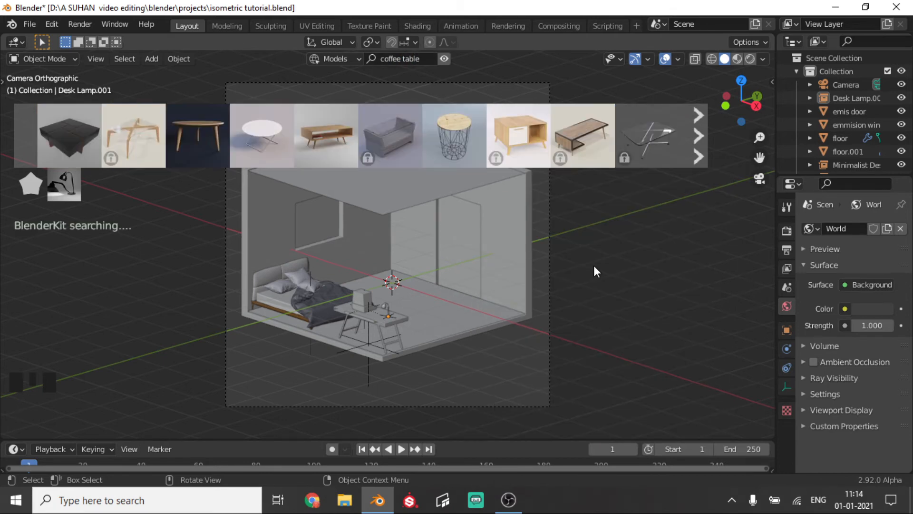
key("ctrl+s")
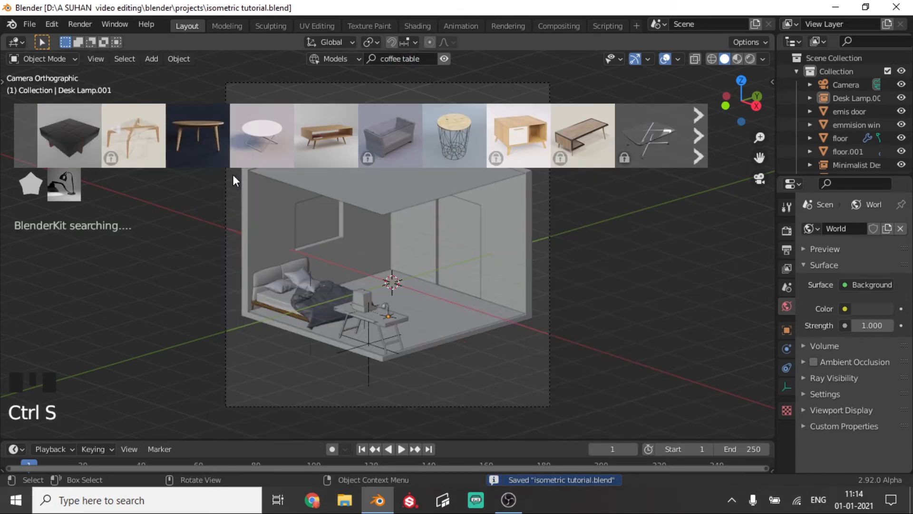
Step: Add the white round coffee table to the room and lower it along the Z axis onto the floor
mouse_move(250, 132)
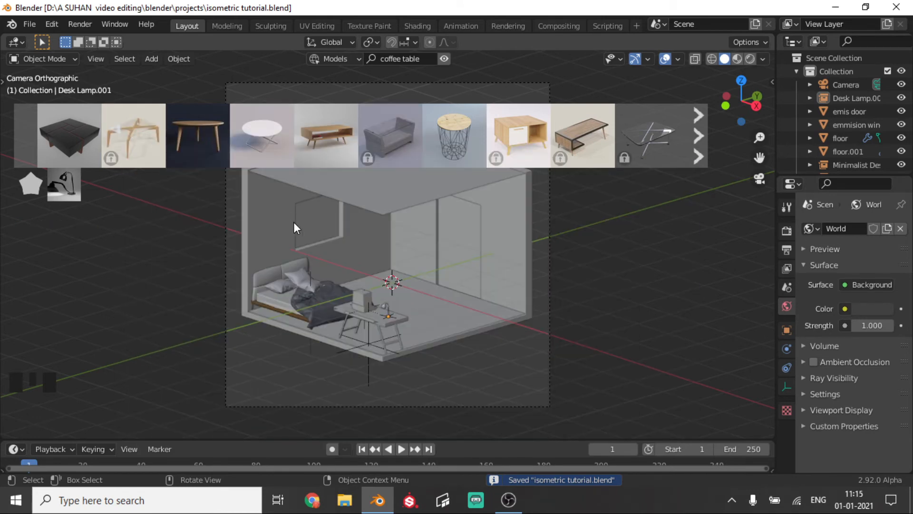
left_click_drag(233, 143, 413, 301)
middle_click_drag(467, 274, 373, 243)
scroll(323, 232, "up", 4)
left_click(367, 206)
scroll(367, 206, "up", 3)
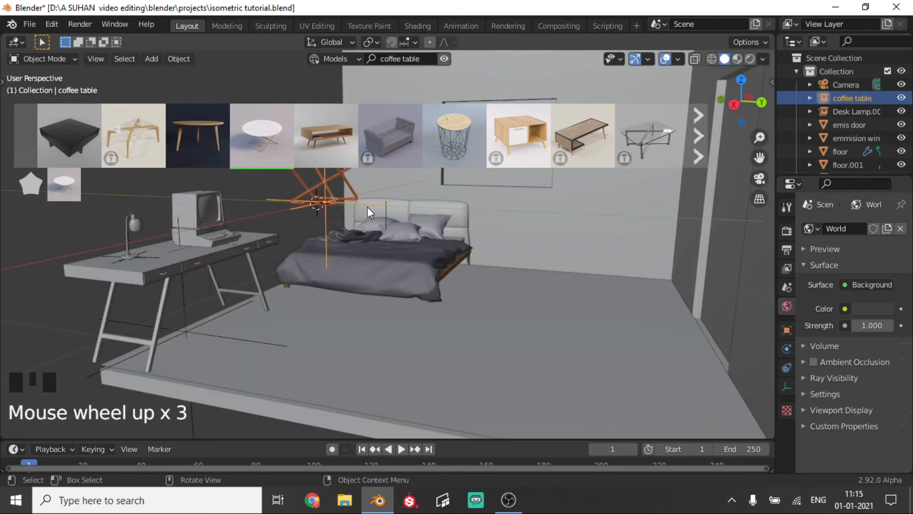
key("g")
key("z")
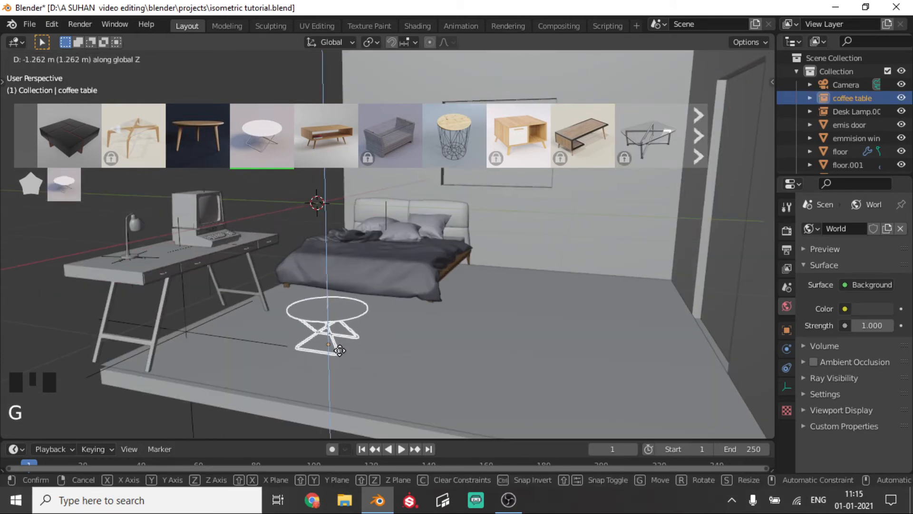
left_click(330, 360)
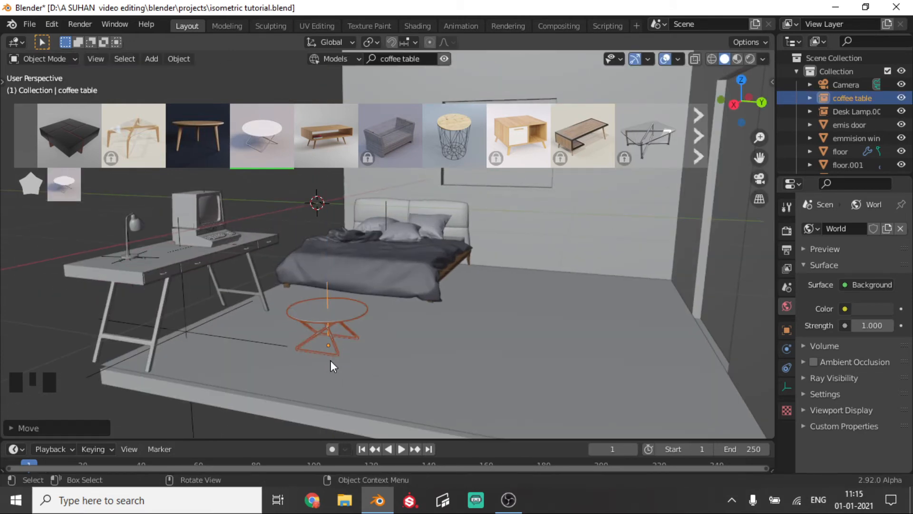
Step: Slide the coffee table horizontally, with its height locked, to the far corner between the window wall and the door wall
key("g")
key("shift+z")
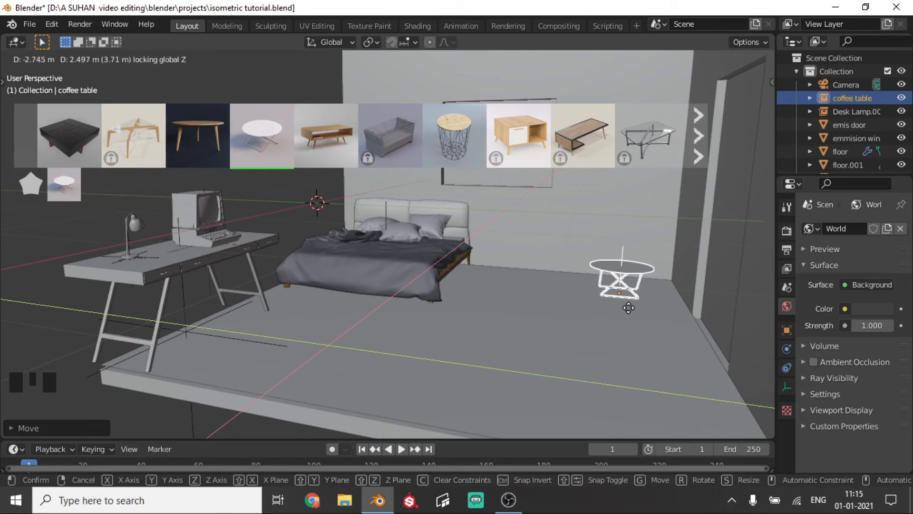
left_click(640, 306)
Step: Switch the viewport to rendered shading with the whole room in view and save the file
middle_click_drag(640, 305, 661, 302)
scroll(689, 200, "down", 3)
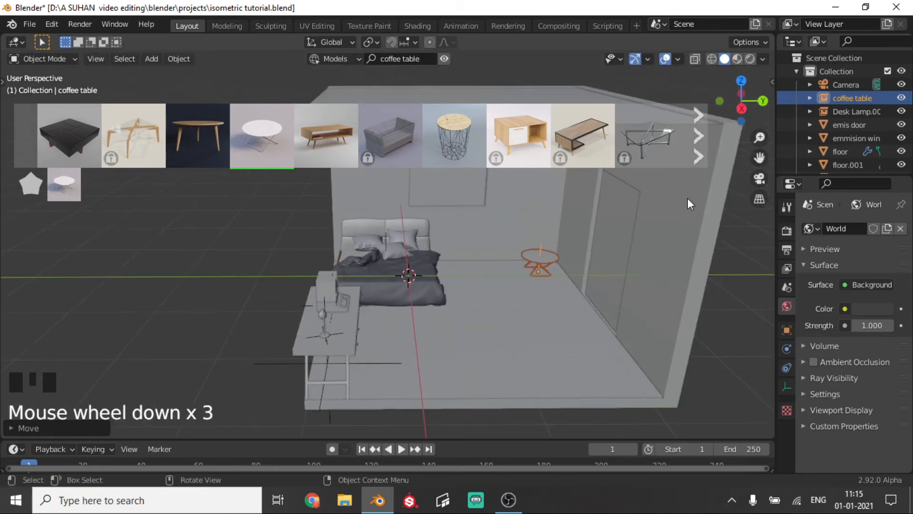
left_click(754, 58)
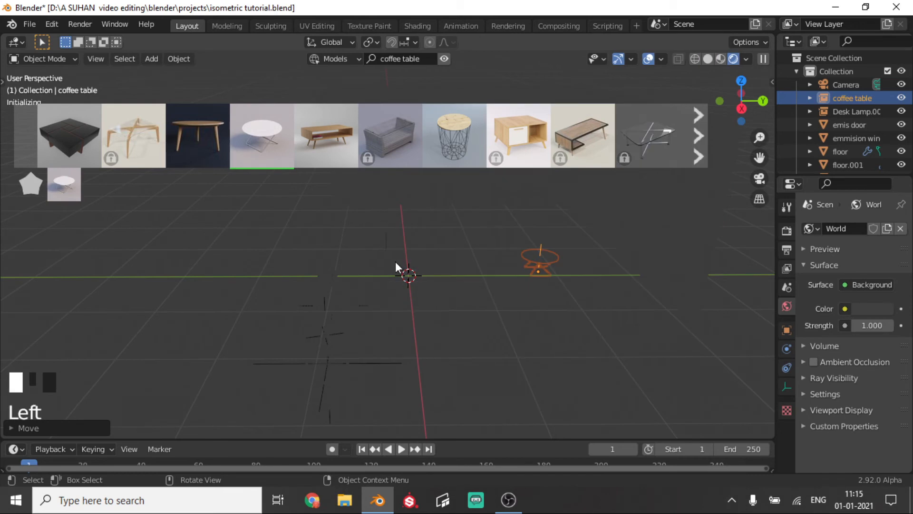
key("ctrl+s")
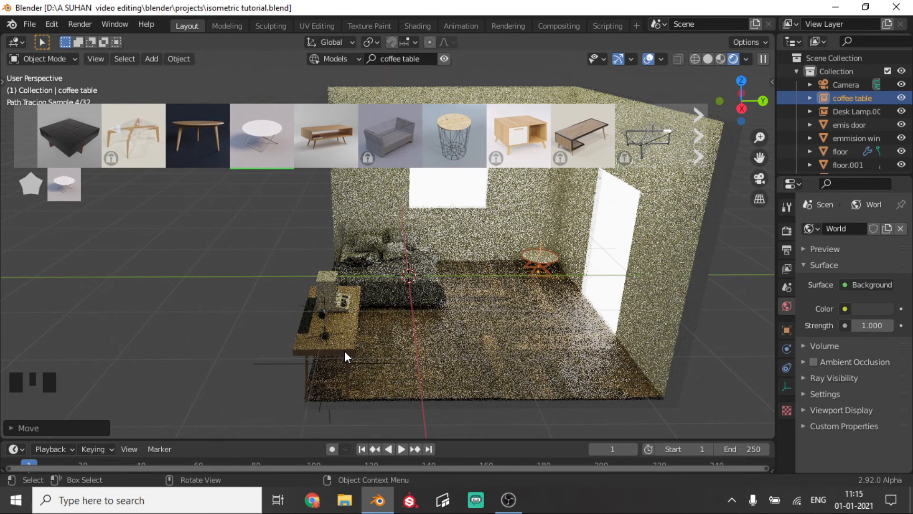
Step: Enlarge the coffee table and slide it out of the far corner with its height locked
scroll(344, 351, "up", 2)
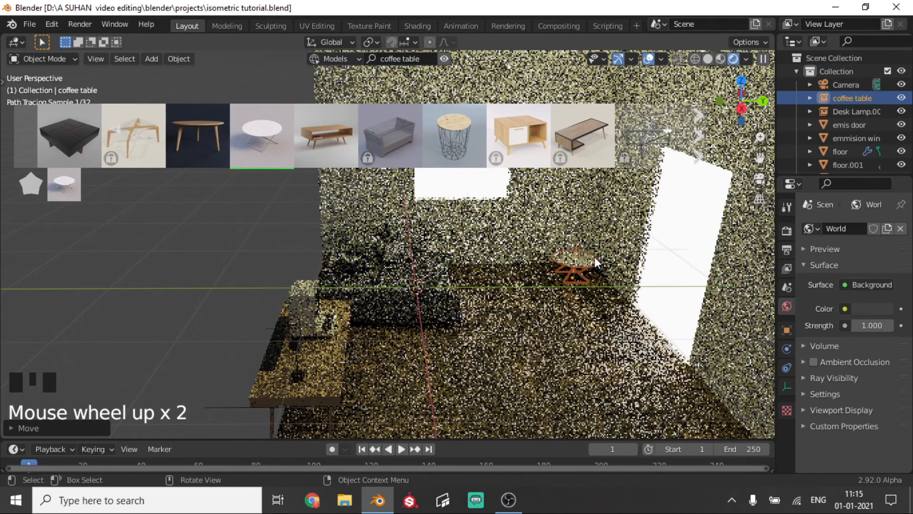
key("s")
left_click(615, 264)
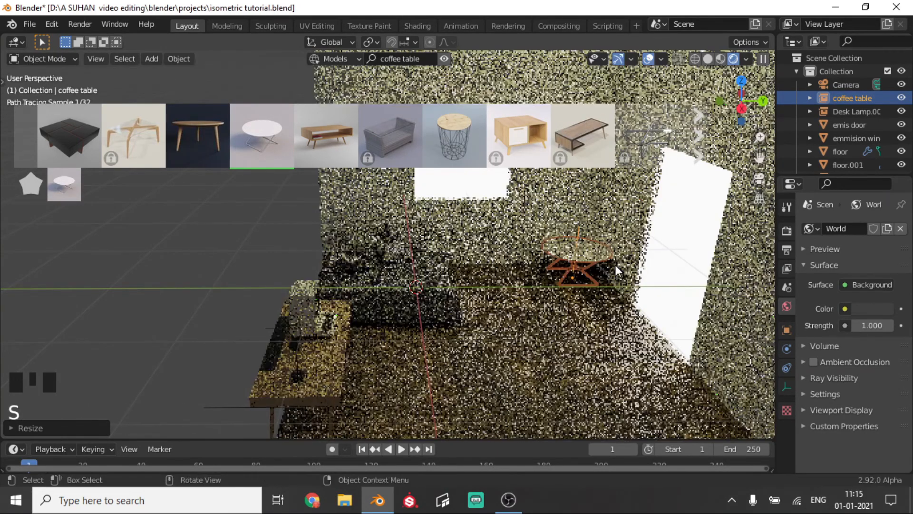
key("g")
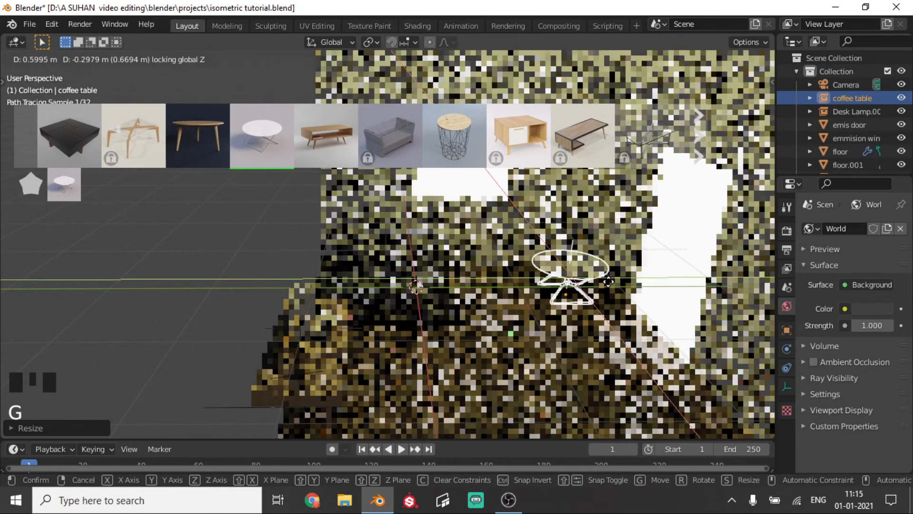
left_click(607, 279)
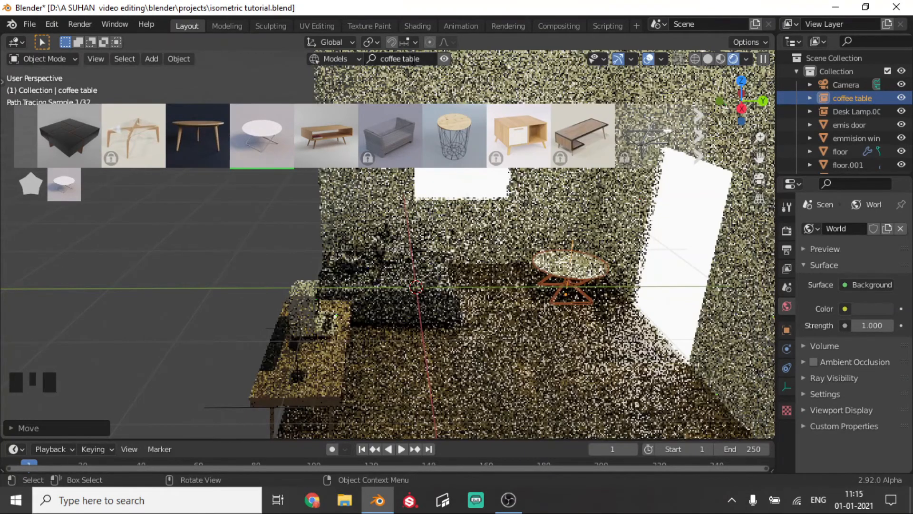
Step: Search the BlenderKit models for "chair"
left_click(410, 58)
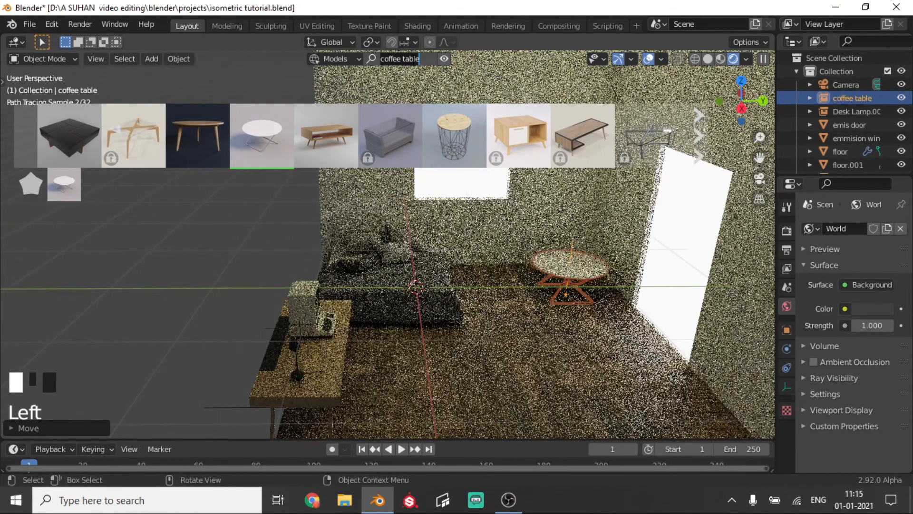
type("chair")
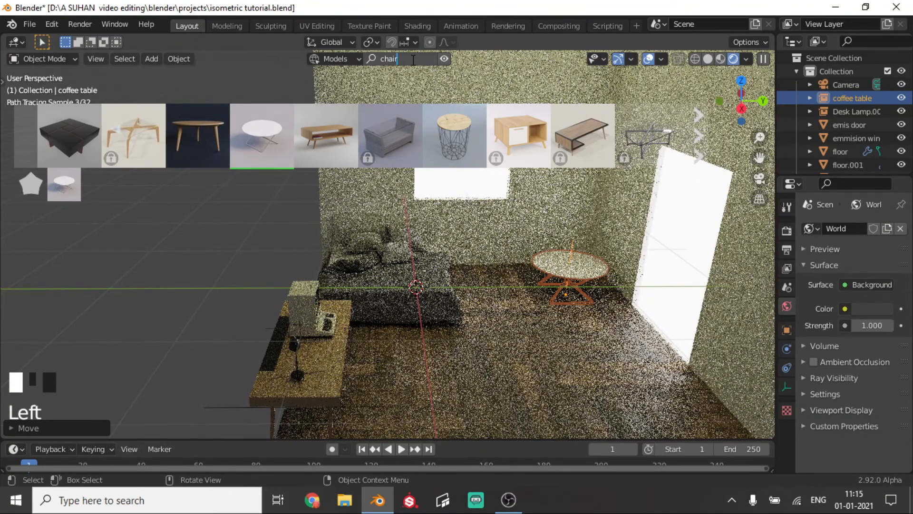
key("Return")
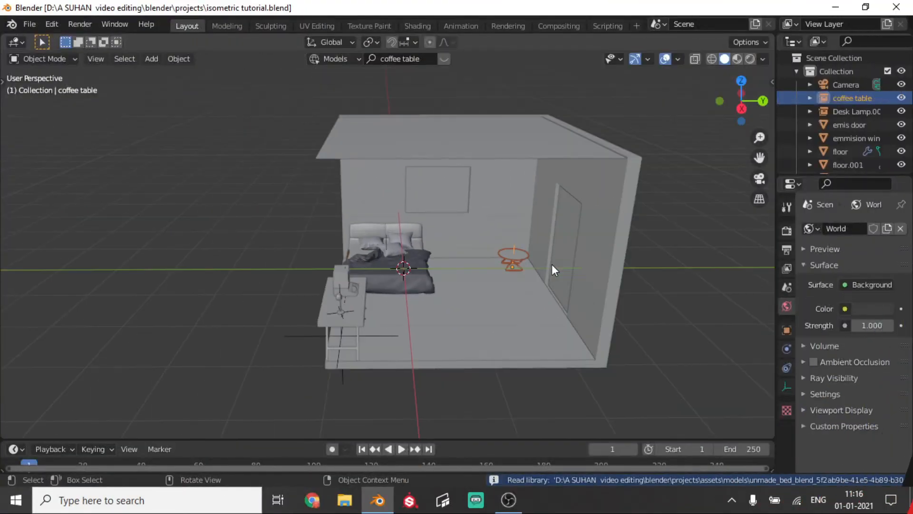
Step: Scale up the small coffee table in the corner near the door wall
middle_click_drag(552, 264, 504, 269)
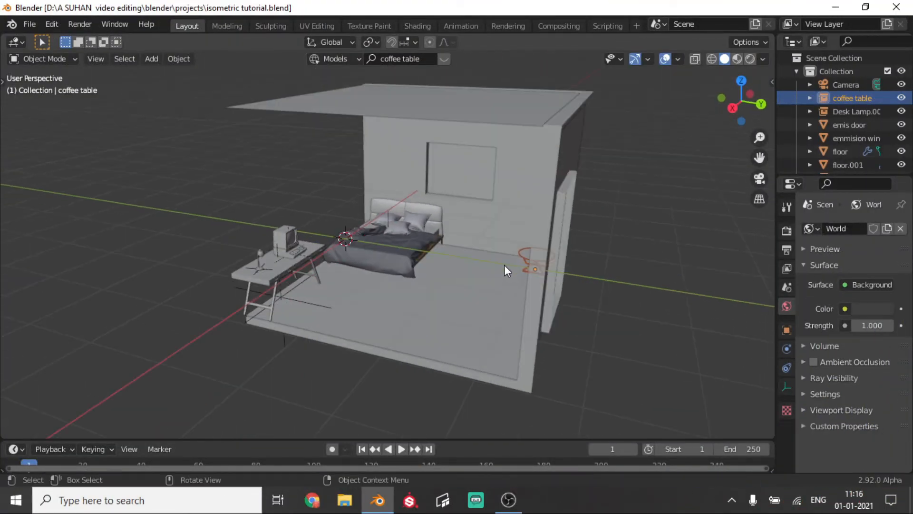
key("n")
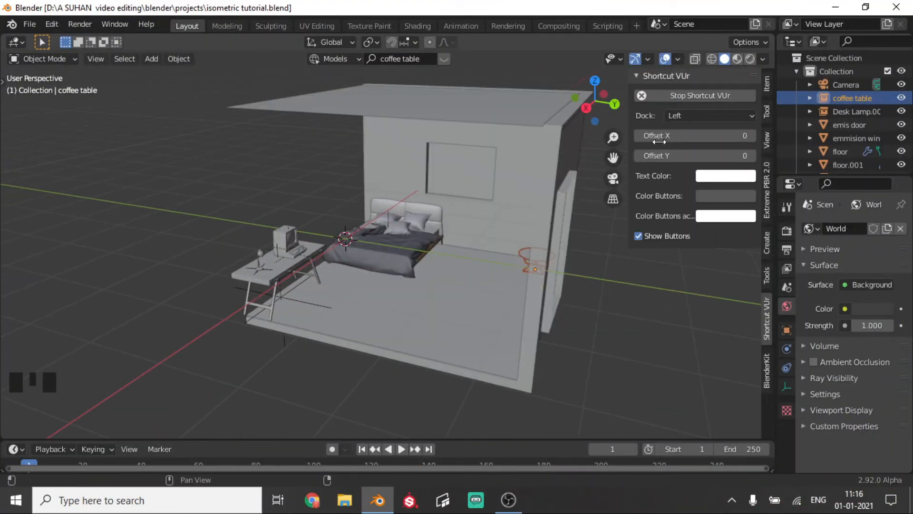
key("n")
scroll(549, 264, "up", 4)
scroll(589, 264, "down", 1)
key("s")
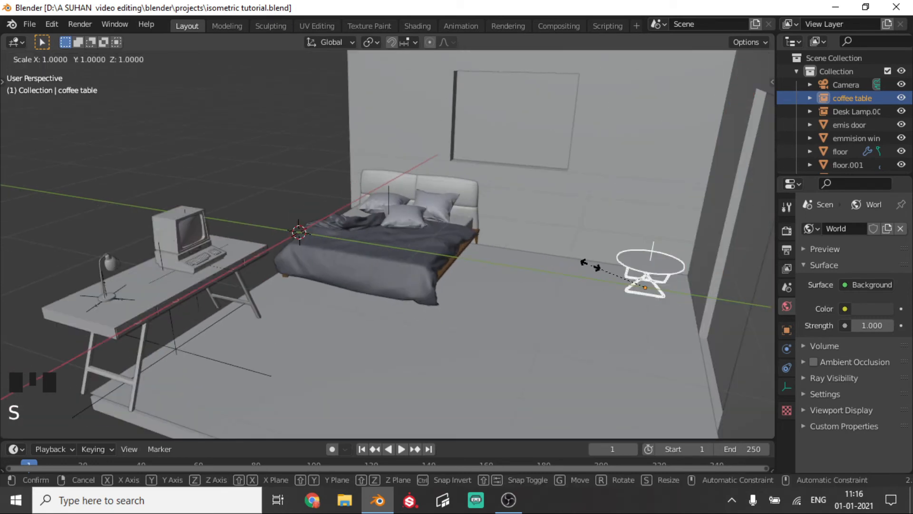
left_click(564, 267)
Step: Raise the coffee table along the Z axis so its legs rest on the floor
middle_click_drag(563, 266, 565, 236)
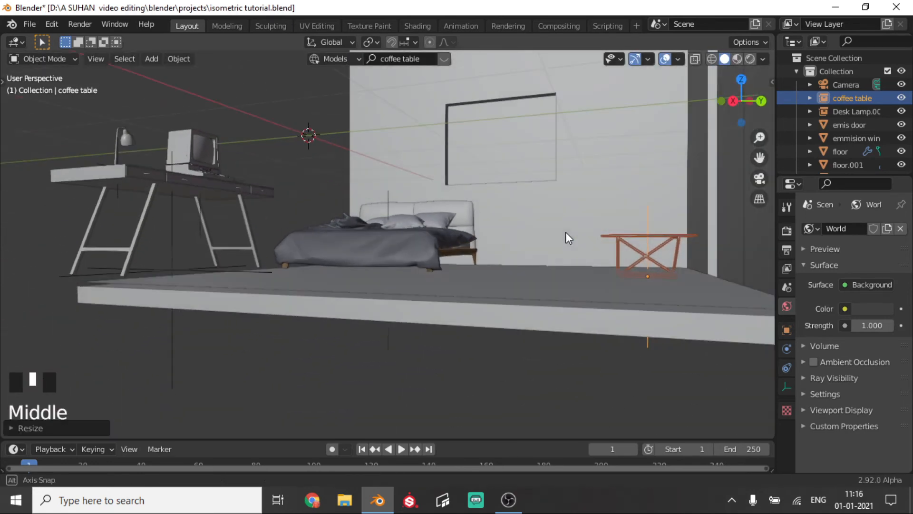
key("g")
key("z")
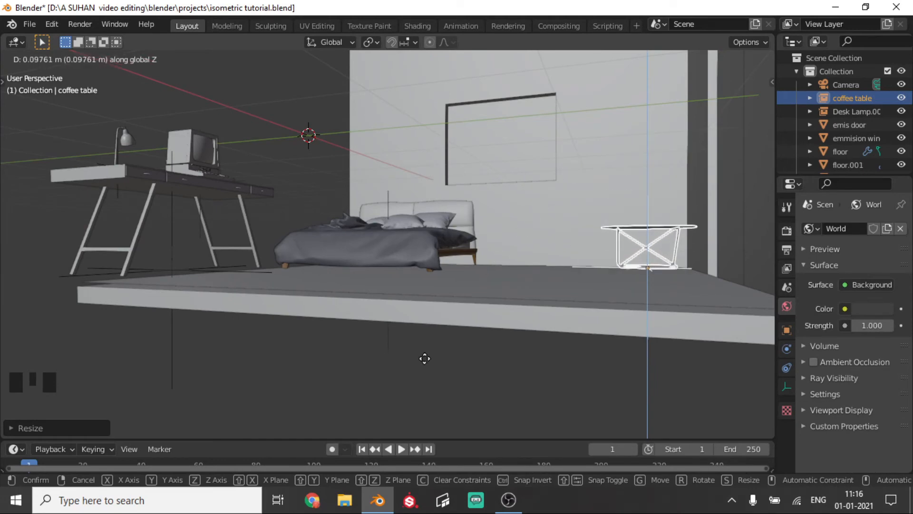
left_click(423, 339)
Step: Slide the coffee table horizontally, with its height locked, away from the window wall and door wall
middle_click_drag(423, 339, 685, 261)
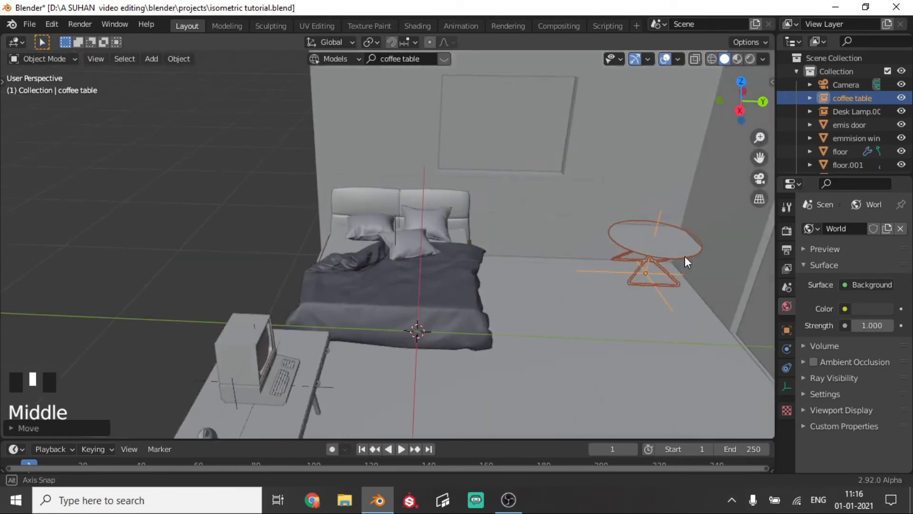
key("g")
key("shift+z")
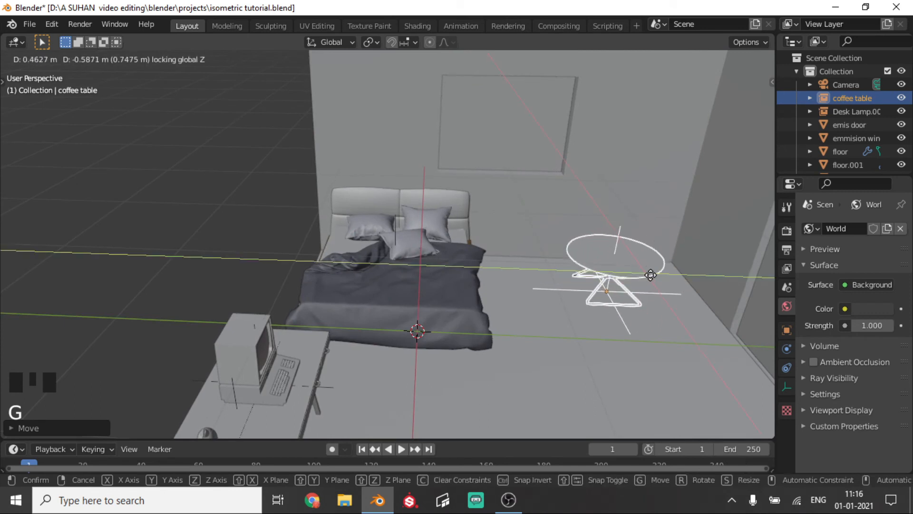
left_click(651, 291)
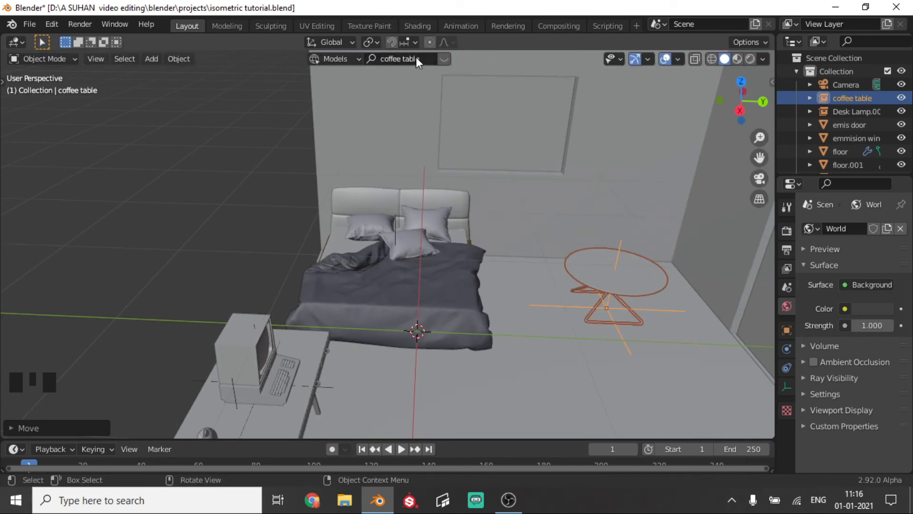
Step: Show the BlenderKit asset results, save the file and search the models for "chair"
left_click(444, 59)
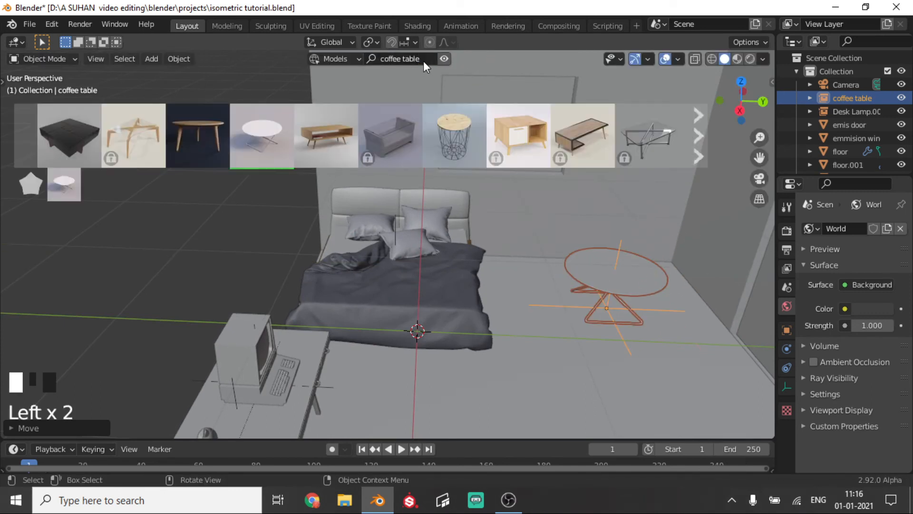
left_click(423, 59)
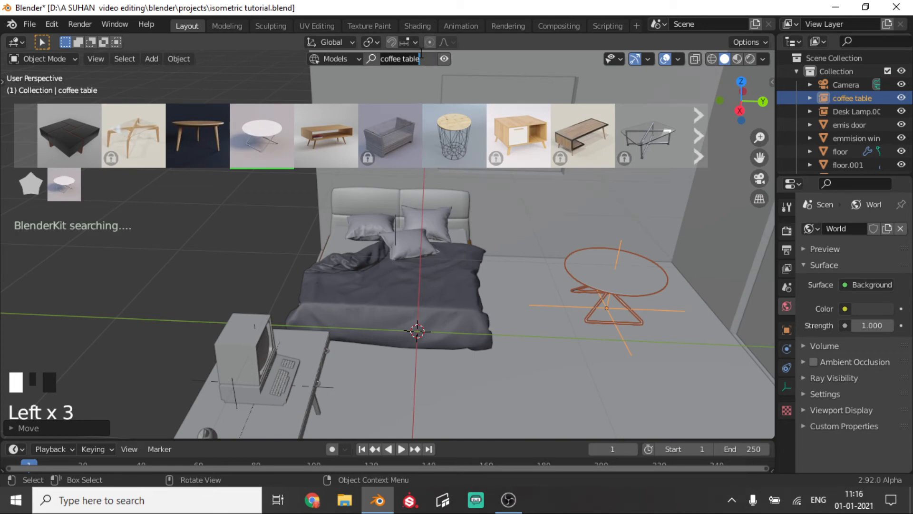
left_click(520, 268)
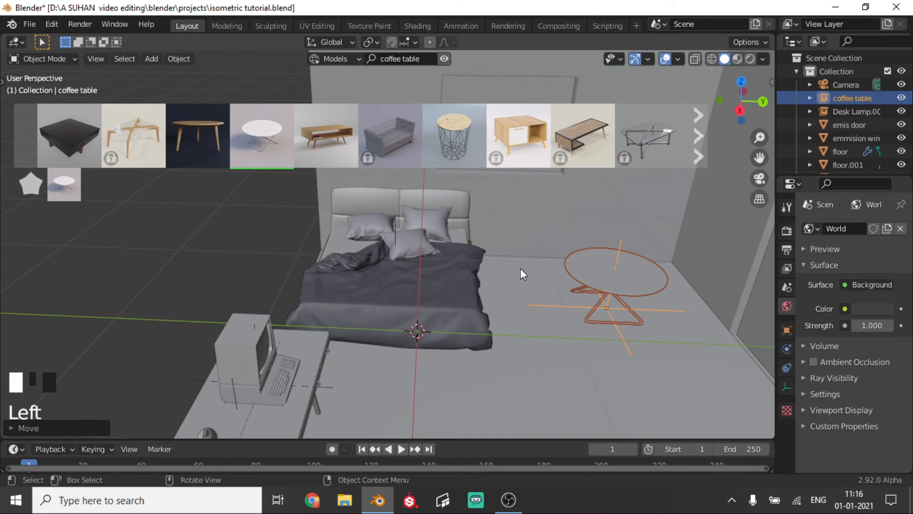
key("ctrl+s")
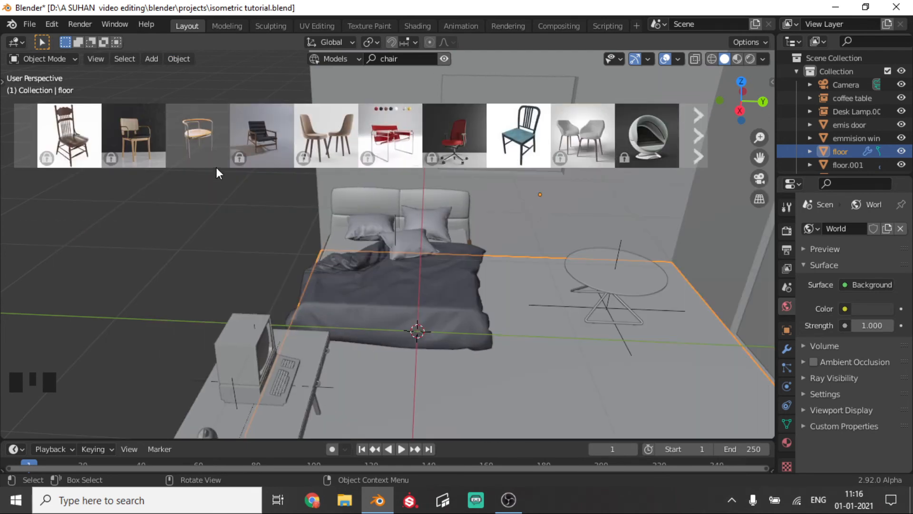
Step: Add the Barcelona Chair from the further chair results on the floor beside the coffee table and hide the asset results
left_click(692, 134)
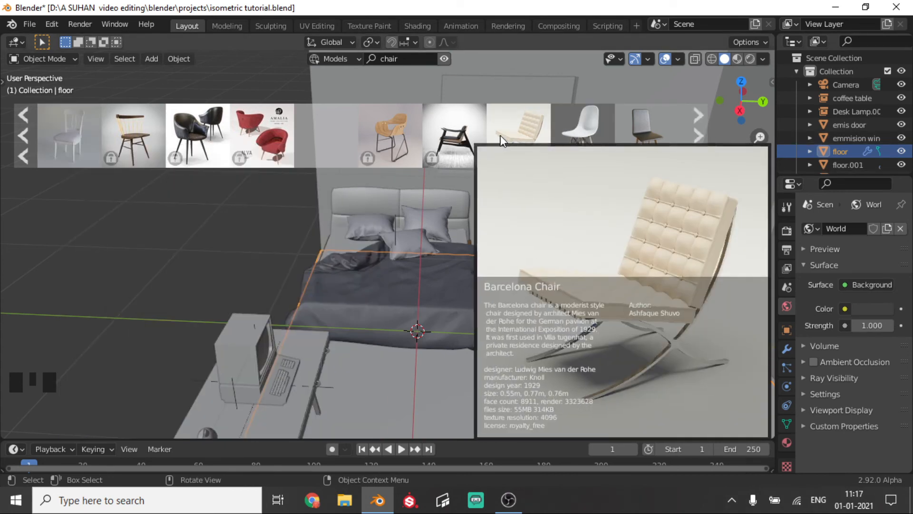
left_click_drag(519, 136, 656, 310)
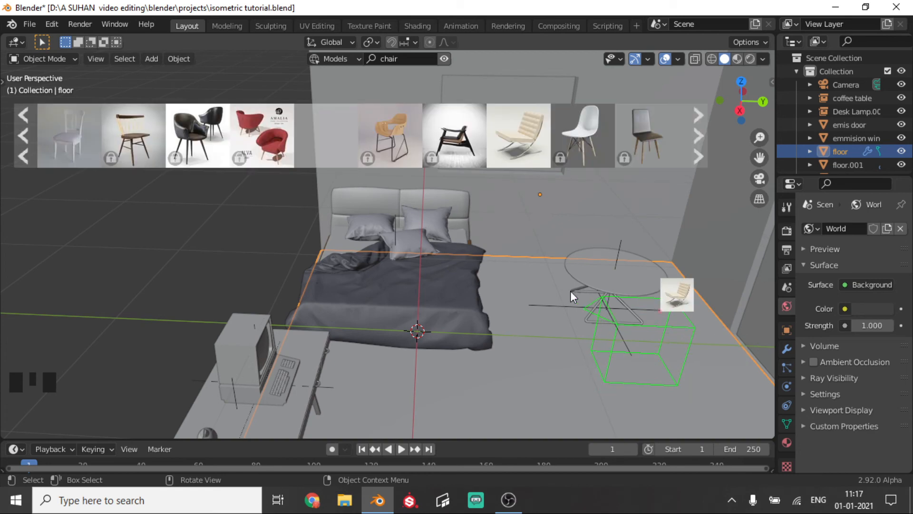
scroll(569, 289, "up", 2)
scroll(569, 289, "down", 4)
middle_click_drag(581, 285, 476, 93)
left_click(238, 236)
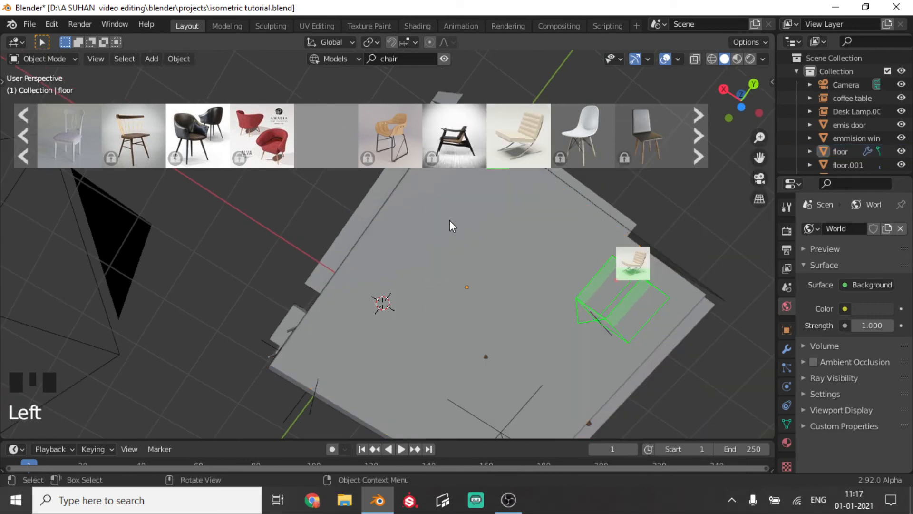
scroll(451, 224, "down", 2)
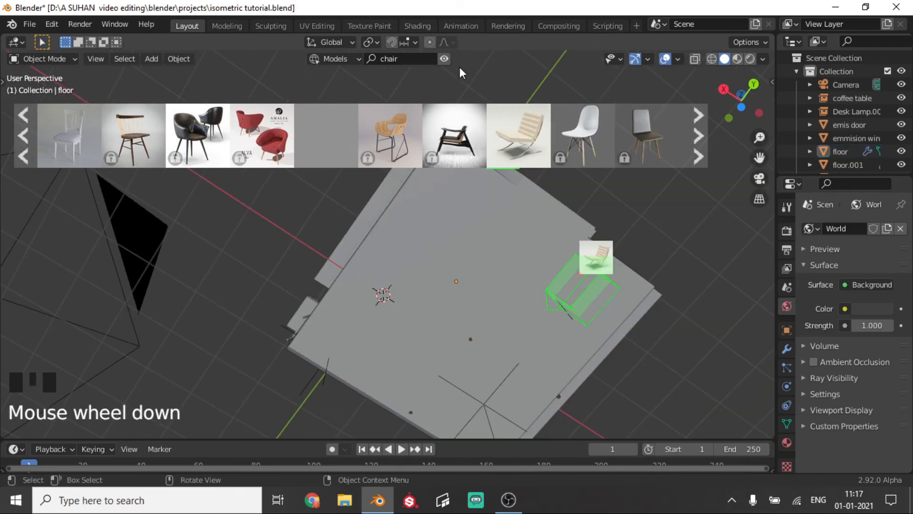
left_click(445, 59)
Step: Clear the selection with the desk in view and save the file
scroll(428, 266, "up", 2)
middle_click_drag(428, 267, 638, 390)
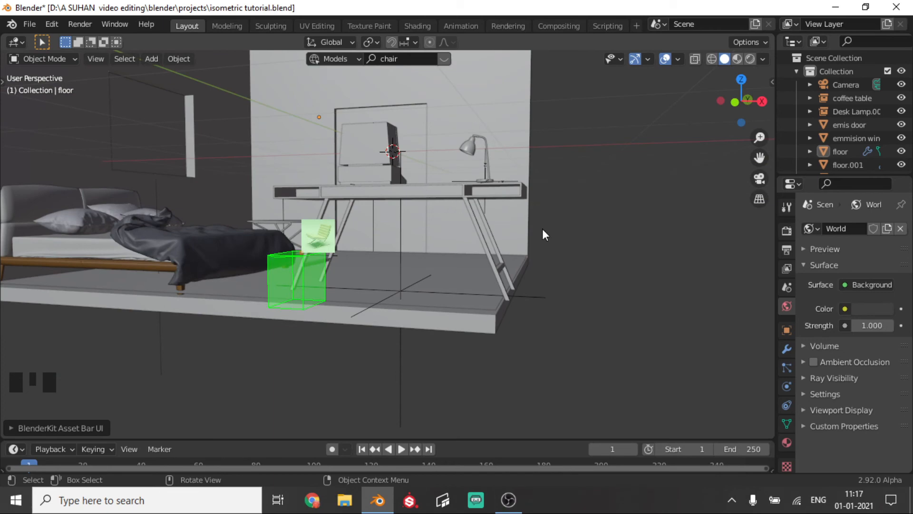
left_click(626, 256)
key("ctrl+s")
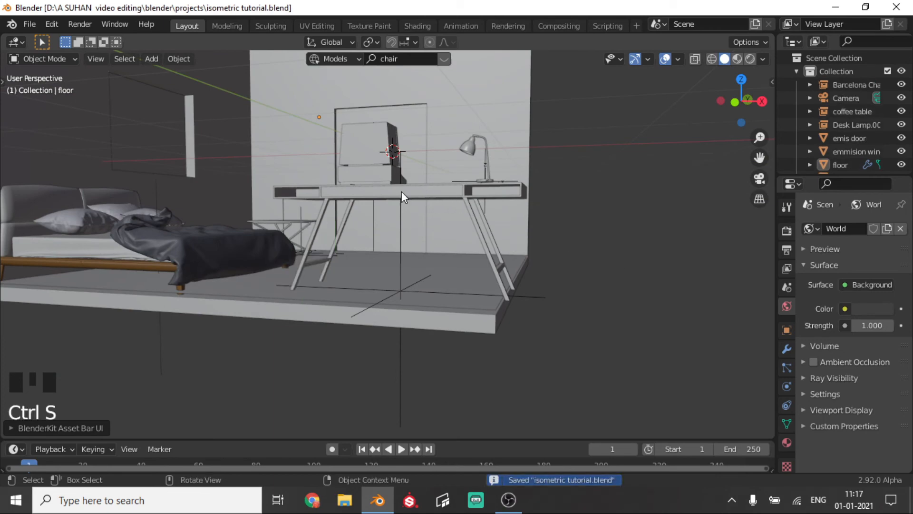
Step: Move the desk along the X axis toward the bed side and lower it about 0.07 m along Z onto the floor
left_click(404, 189)
key("g")
key("x")
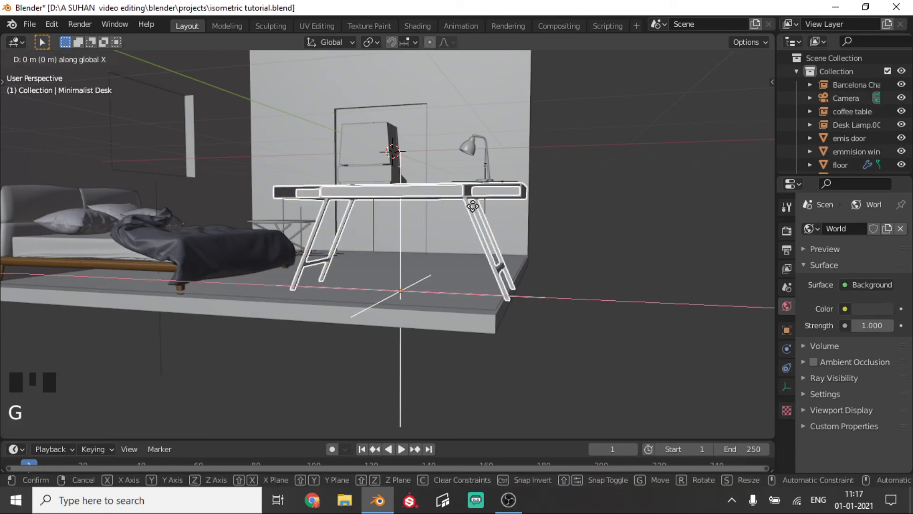
left_click(446, 206)
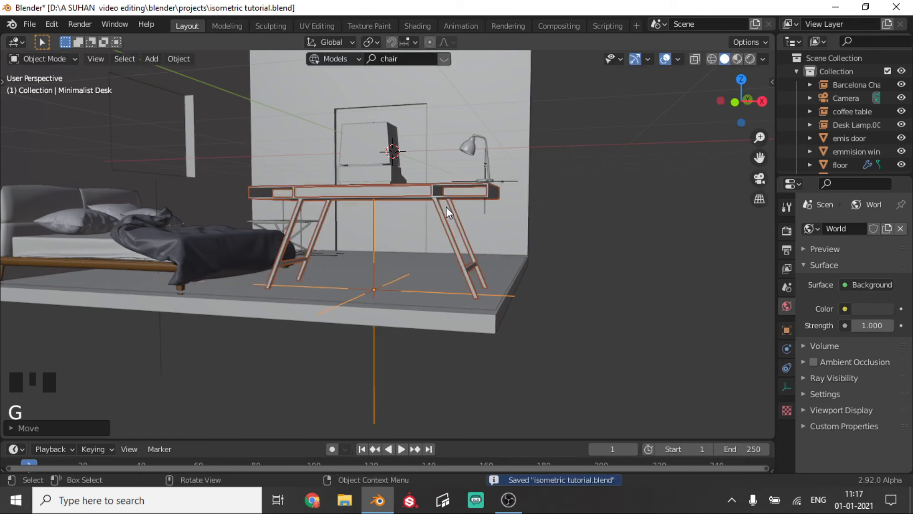
key("g")
key("z")
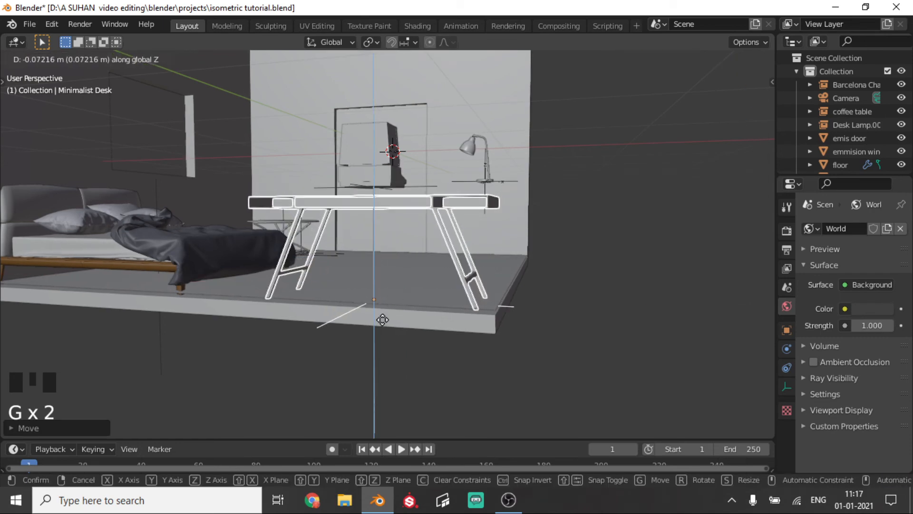
left_click(372, 309)
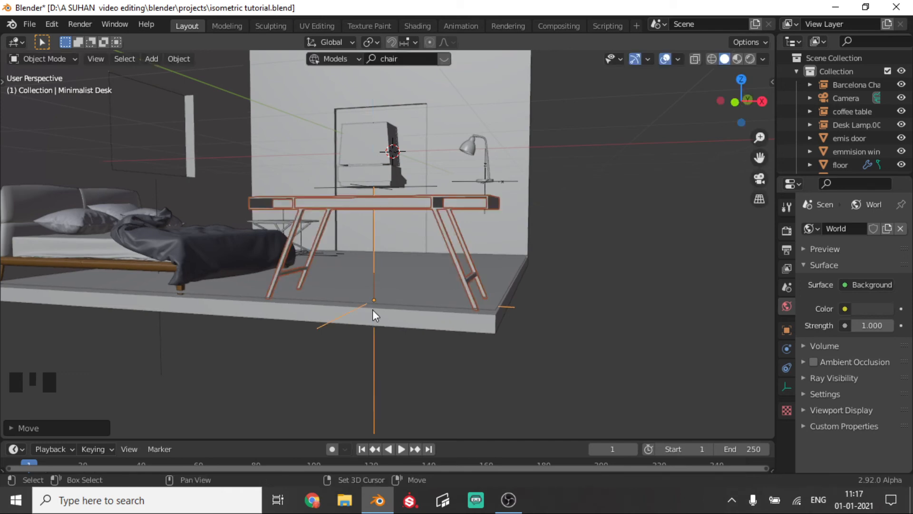
Step: Select the Barcelona chair hanging beneath the floor and rotate it slightly about the global Y axis
scroll(545, 324, "down", 1)
middle_click_drag(545, 324, 421, 284)
scroll(592, 262, "down", 3)
scroll(592, 261, "down", 4)
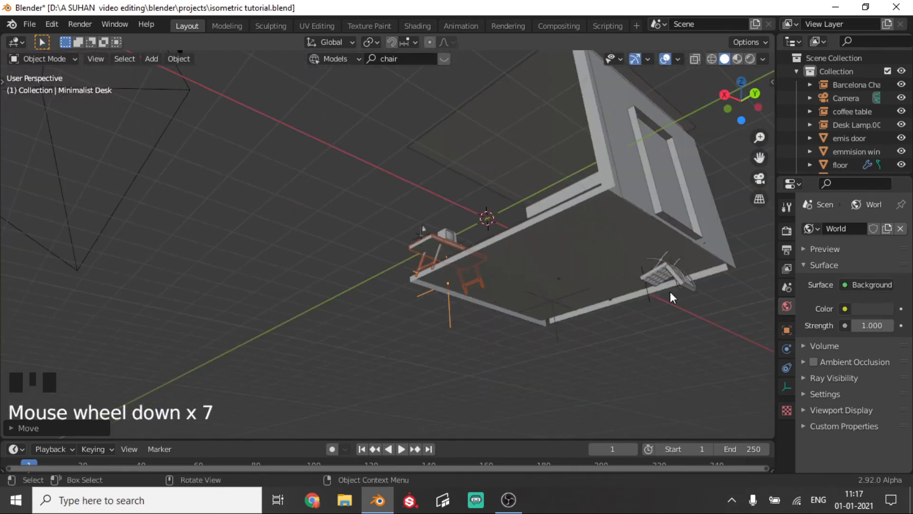
left_click(673, 279)
middle_click_drag(673, 279, 675, 335)
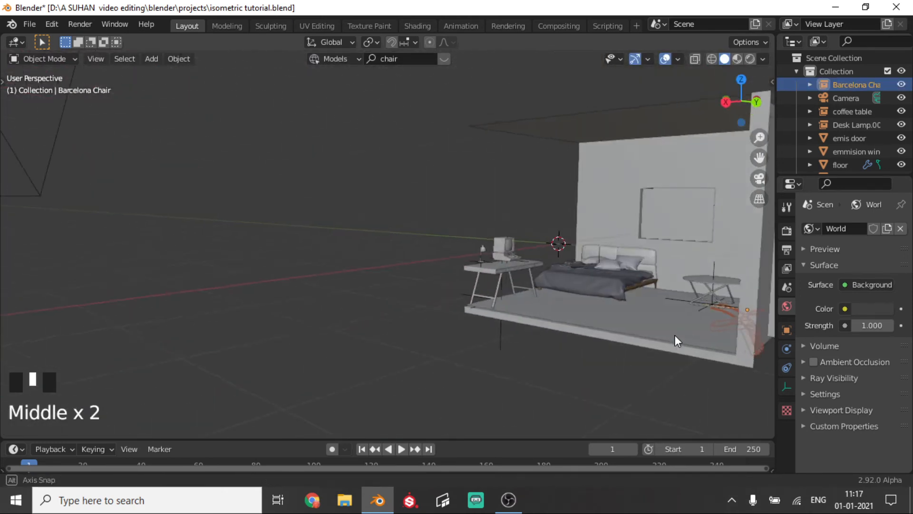
scroll(674, 335, "up", 3)
key("r")
key("y")
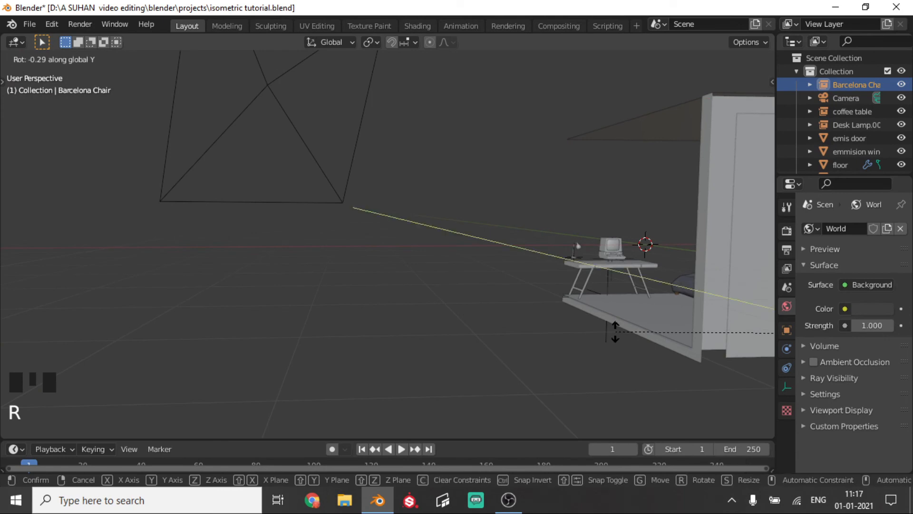
left_click(615, 331)
Step: Rotate the Barcelona chair about the global Y axis until it stands upright
scroll(557, 332, "down", 6)
middle_click_drag(555, 332, 542, 264)
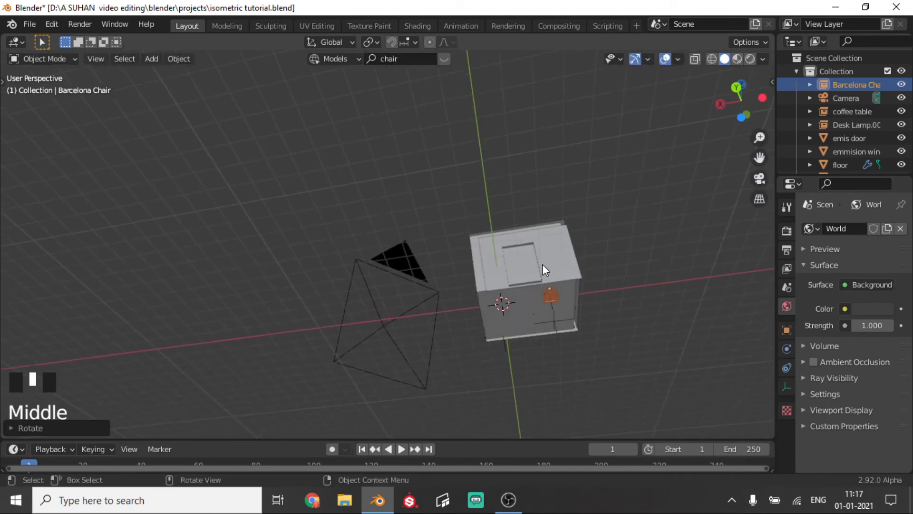
scroll(593, 278, "up", 4)
scroll(594, 277, "down", 2)
key("r")
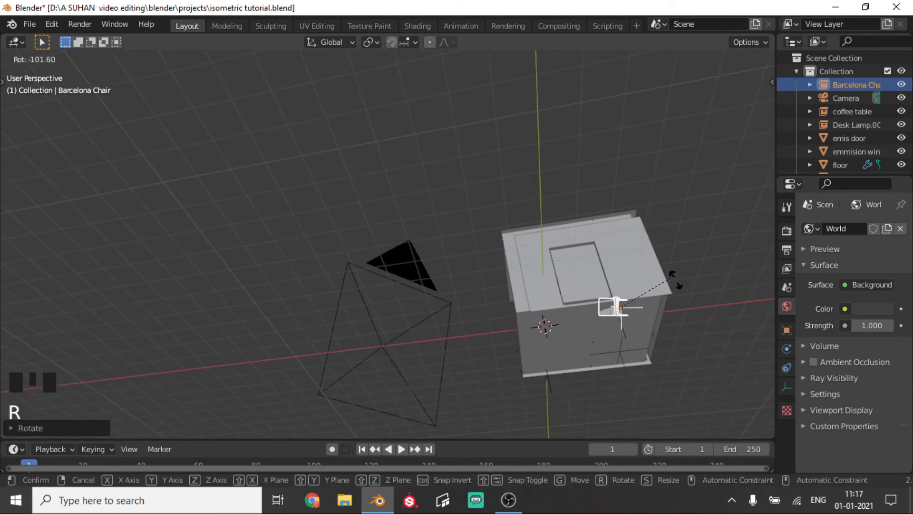
key("y")
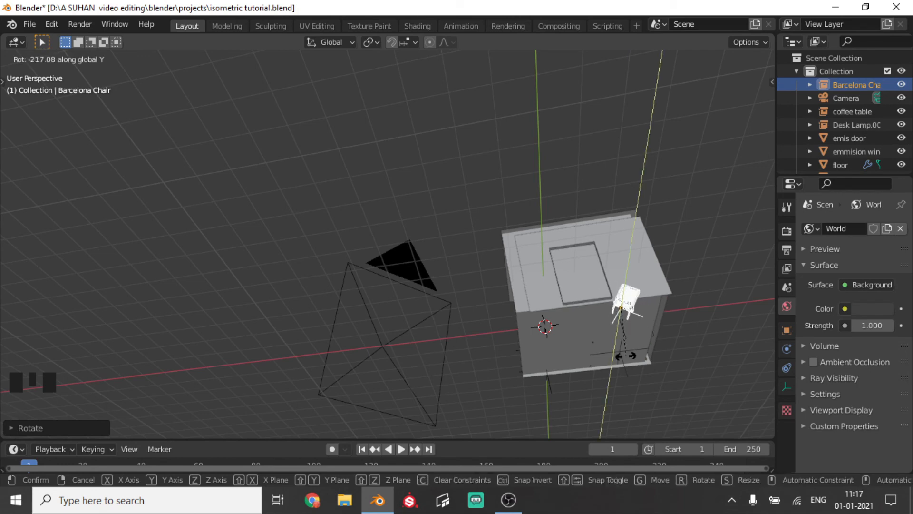
key("Return")
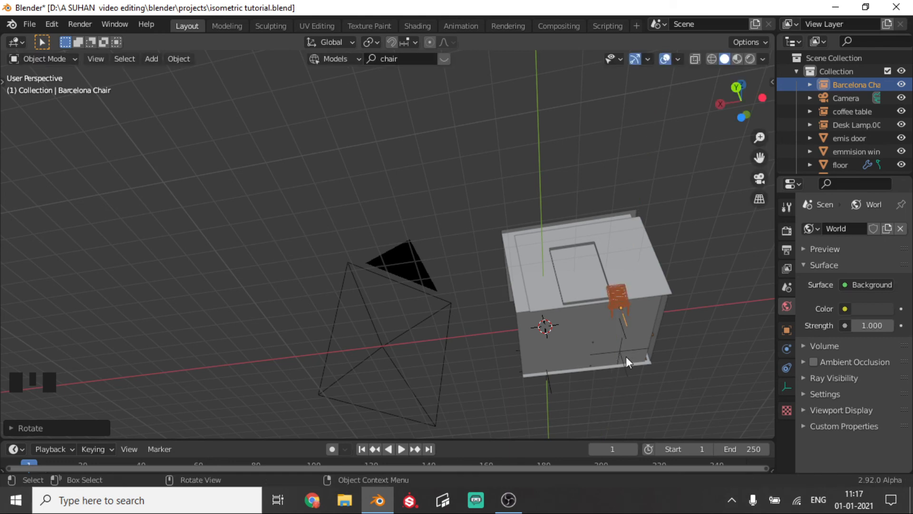
Step: Move the Barcelona chair slightly toward the door wall, judging its position next to the coffee table through the camera
scroll(610, 350, "up", 3)
scroll(409, 378, "down", 3)
scroll(411, 379, "down", 2)
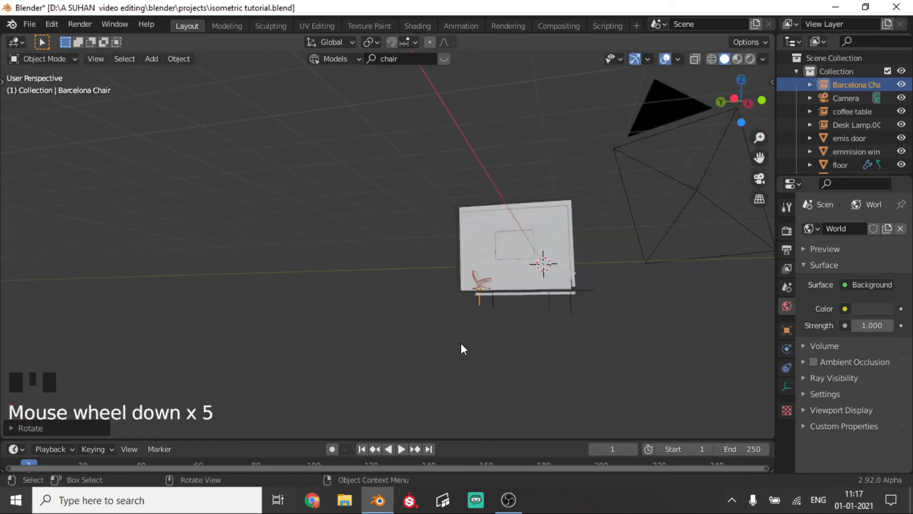
middle_click_drag(464, 346, 526, 275)
left_click(760, 178)
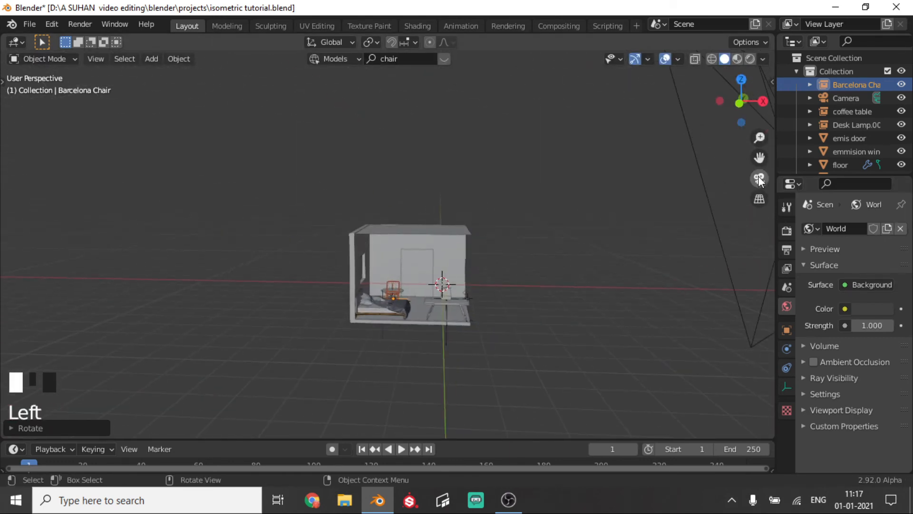
scroll(398, 247, "up", 5)
key("g")
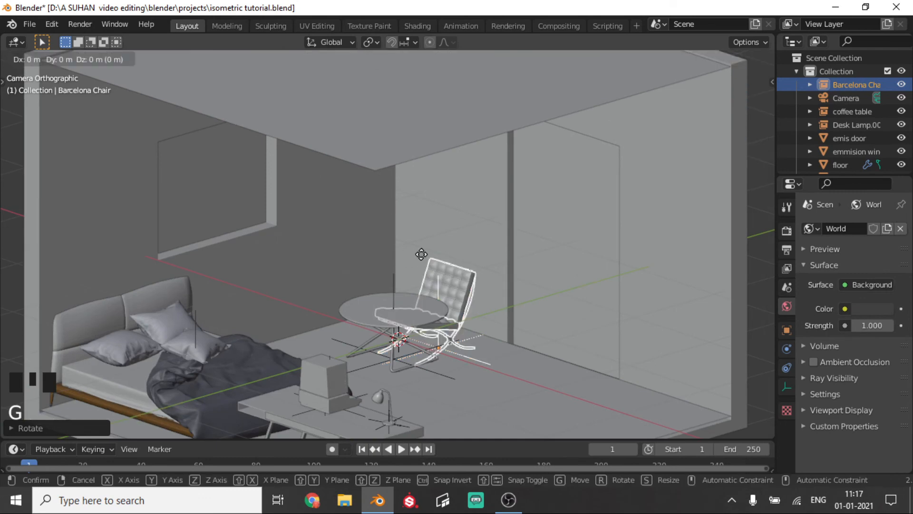
left_click(449, 249)
Step: Move the Barcelona chair about 1.2 m along the global X axis, away from the window wall
middle_click_drag(448, 249, 407, 242)
scroll(408, 242, "up", 7)
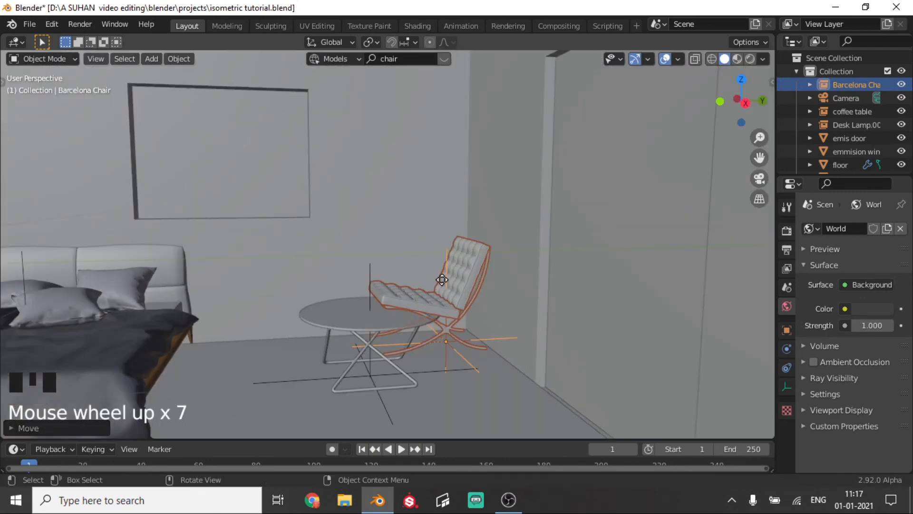
key("g")
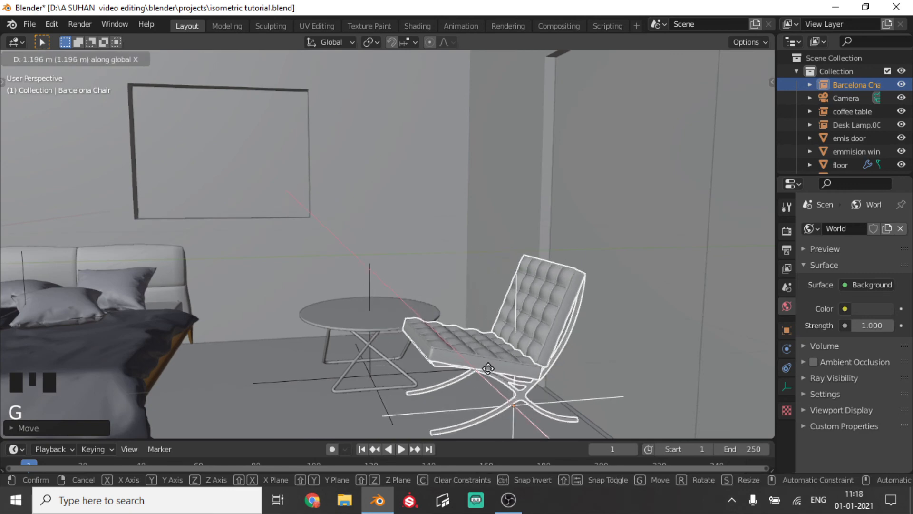
left_click(501, 372)
Step: Move the coffee table back toward the corner between the window wall and the door wall
middle_click_drag(501, 371, 572, 408)
scroll(532, 359, "down", 3)
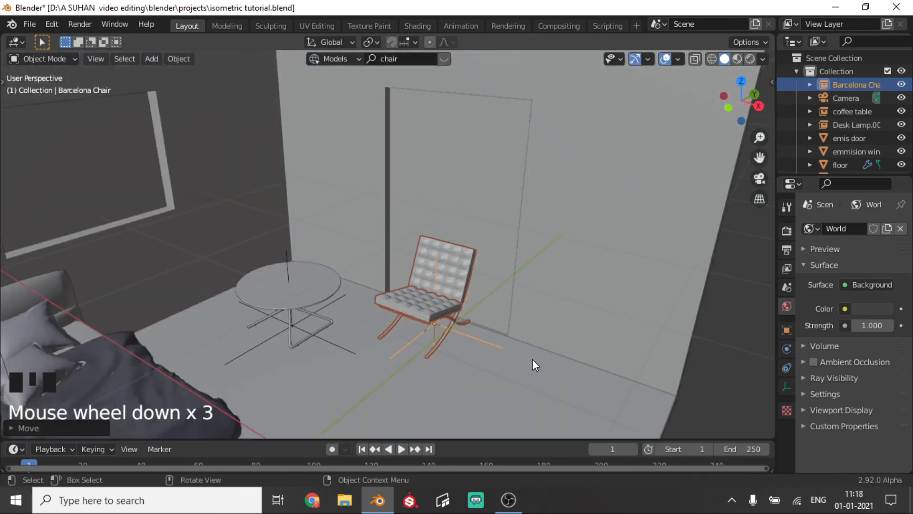
left_click(279, 270)
key("g")
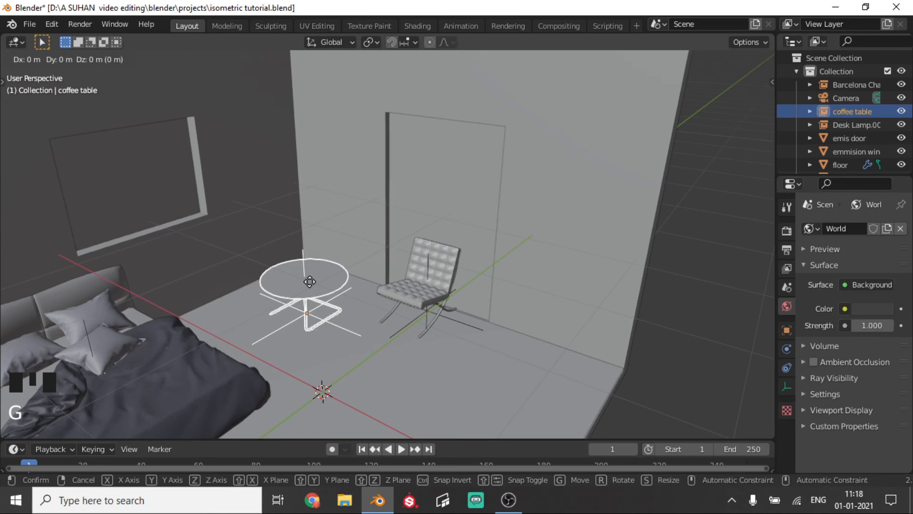
left_click(301, 249)
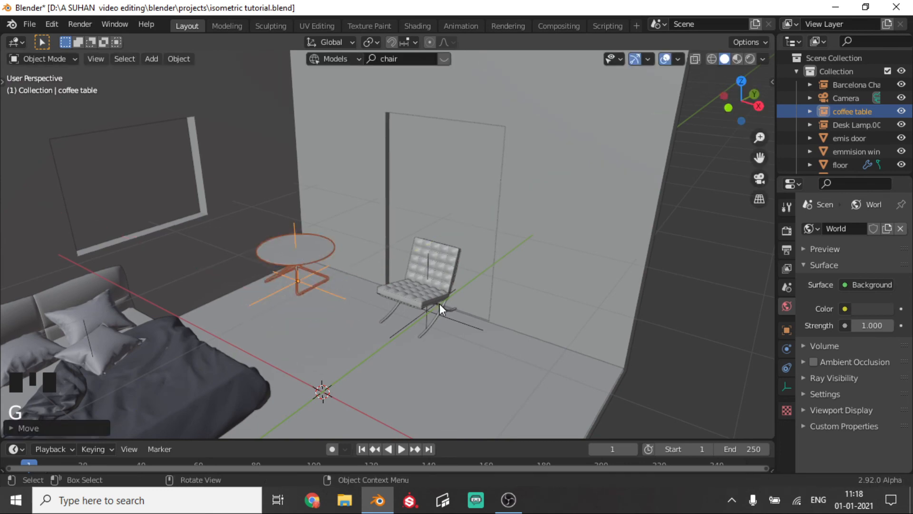
Step: Rotate the Barcelona chair about the global Z axis so its back turns away from the coffee table
left_click(420, 290)
key("r")
key("z")
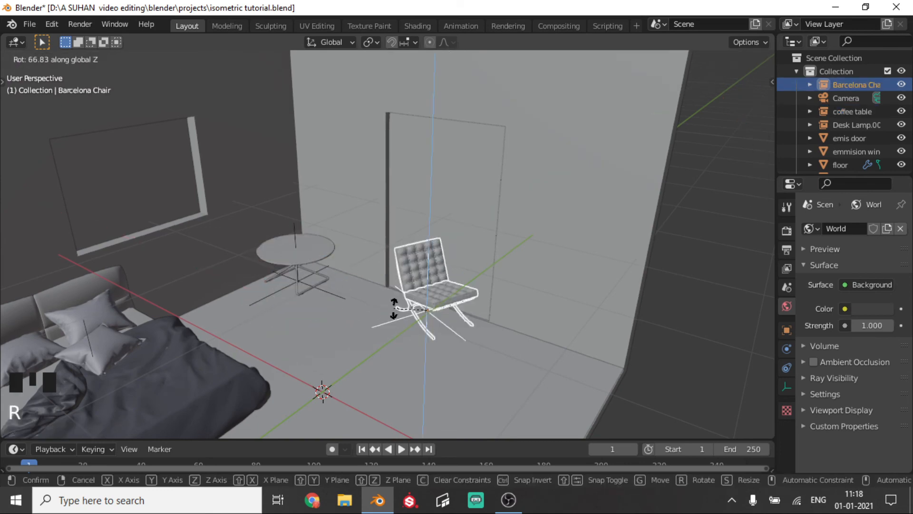
left_click(572, 224)
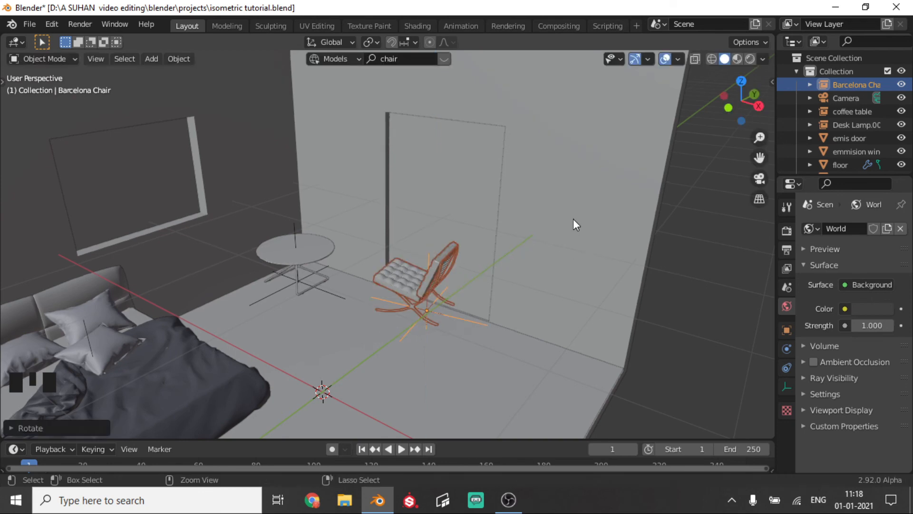
Step: Lower the Barcelona chair about 0.4 m along Z and shift it along X toward the coffee table
key("g")
key("z")
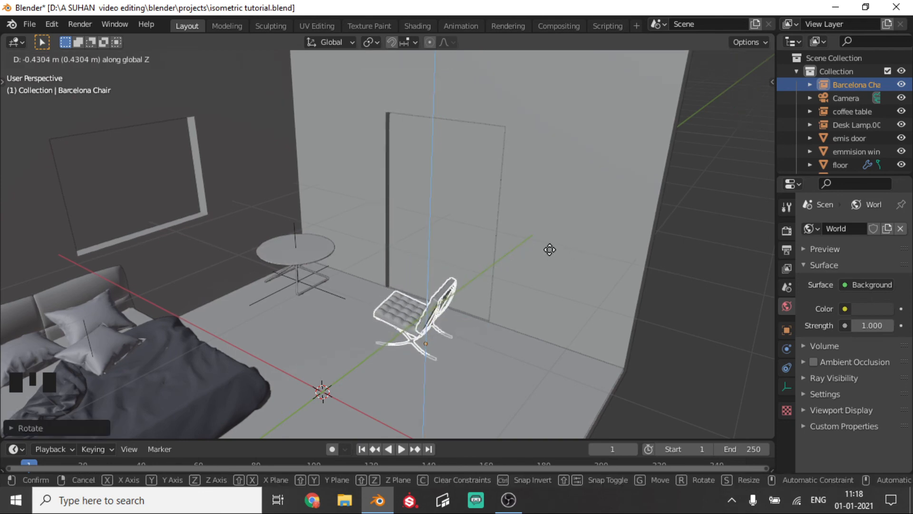
left_click(550, 248)
key("g")
key("x")
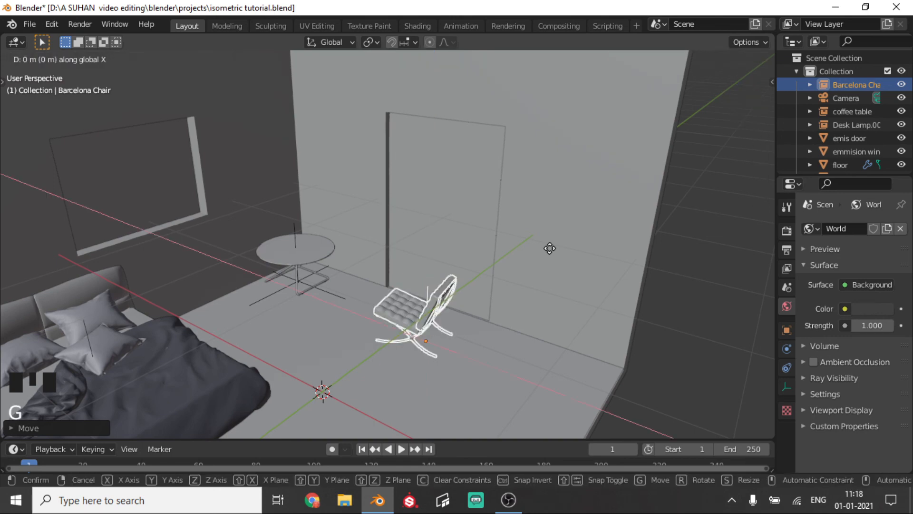
left_click(485, 233)
Step: Rotate the Barcelona chair about the global Z axis to face the open side of the room and check it through the camera
middle_click_drag(485, 233, 491, 212)
scroll(491, 216, "up", 2)
key("r")
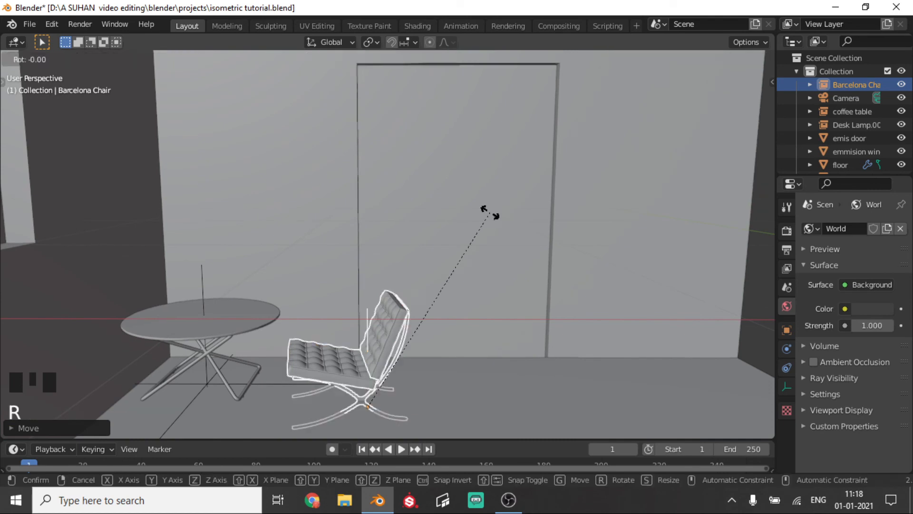
key("z")
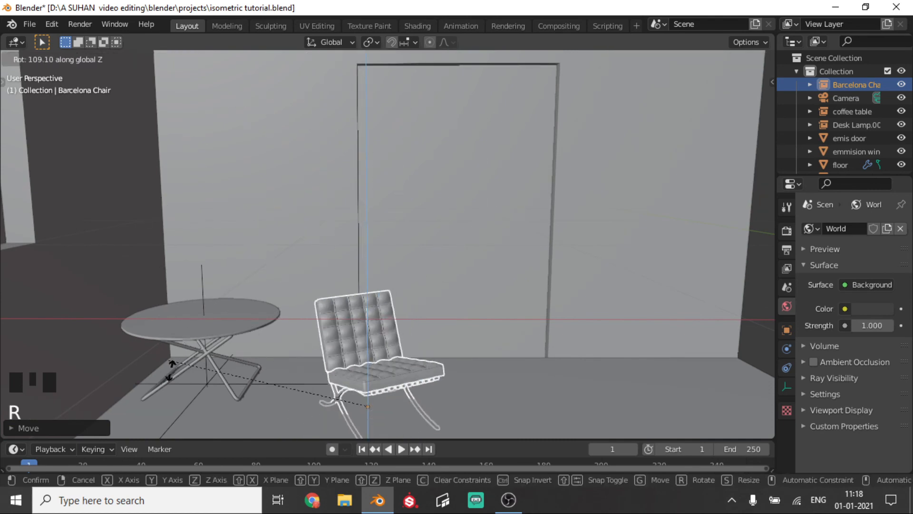
left_click(217, 313)
left_click(759, 179)
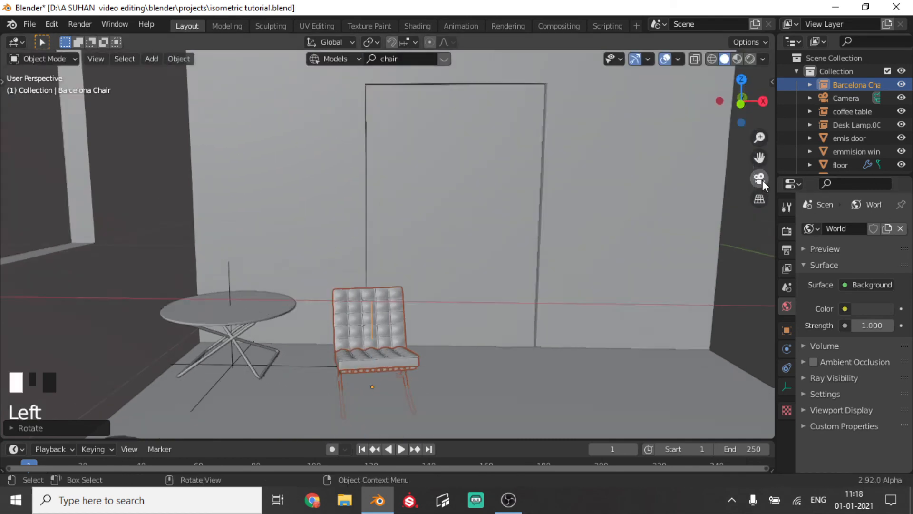
Step: Raise the Barcelona chair along the Z axis until its legs rest on the floor surface, and save the file
scroll(594, 252, "down", 2)
middle_click_drag(593, 257, 501, 234)
scroll(495, 248, "up", 5)
scroll(484, 213, "down", 2)
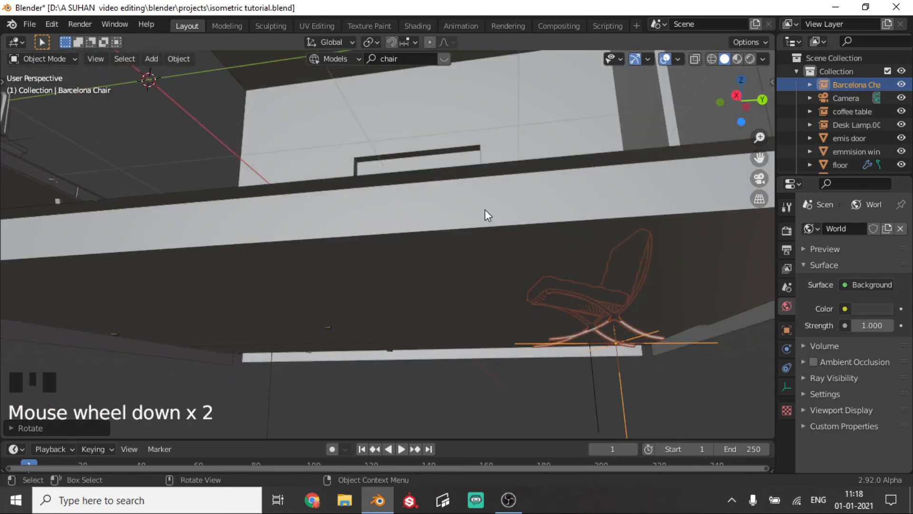
key("g")
key("z")
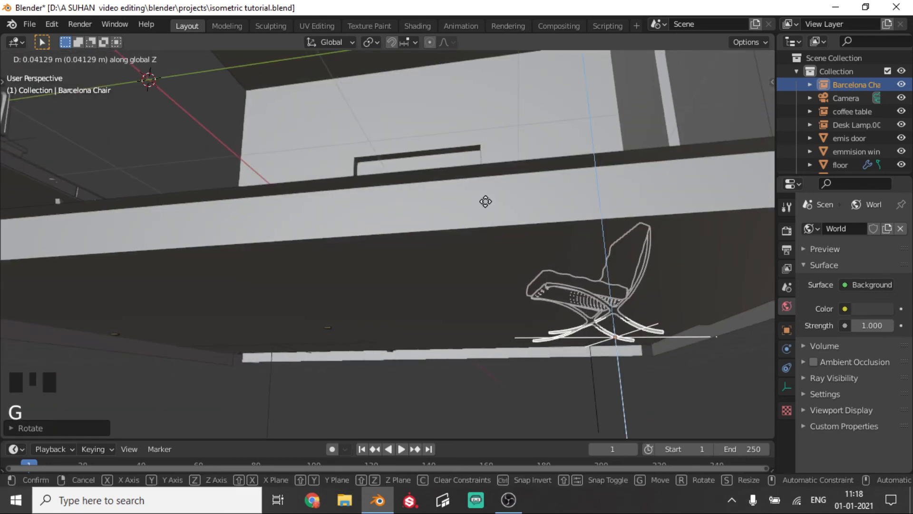
left_click(499, 116)
middle_click_drag(498, 117, 497, 148)
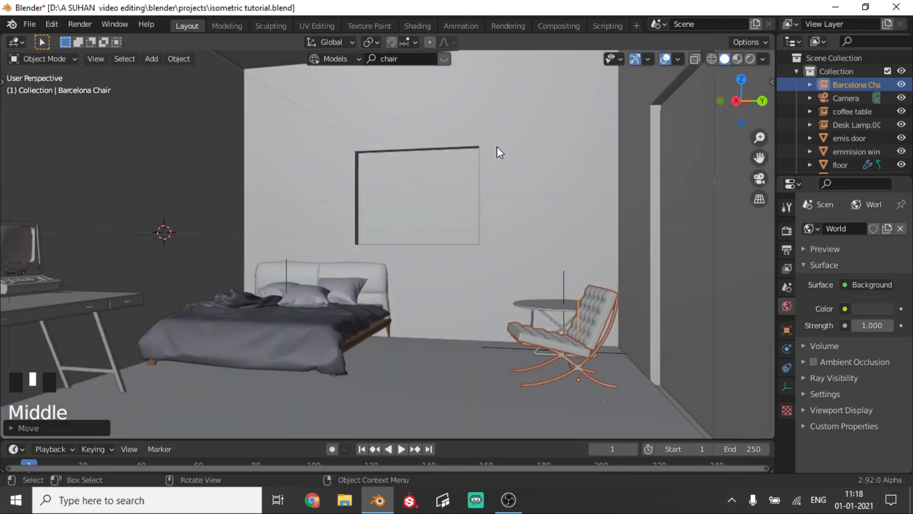
left_click(759, 178)
scroll(525, 236, "down", 1)
key("ctrl+s")
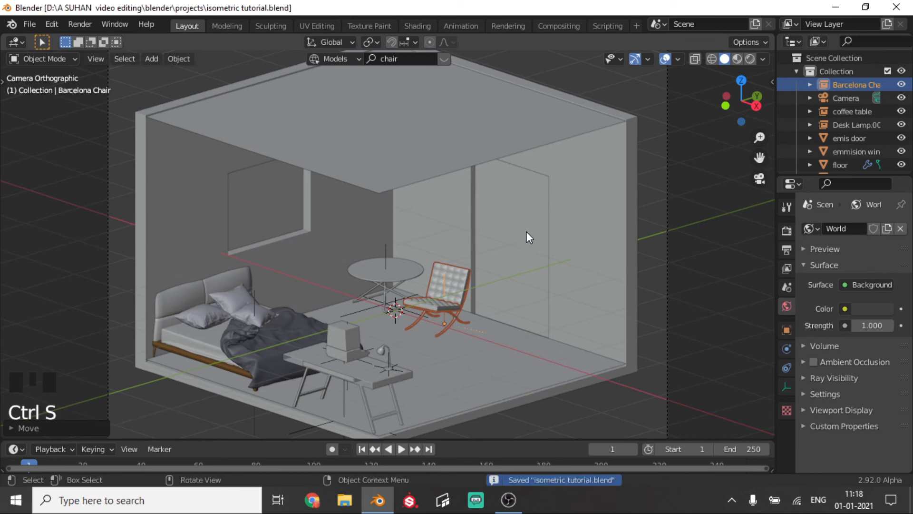
Step: Set the color management look to Medium High Contrast in the render settings
left_click(786, 230)
scroll(898, 342, "down", 9)
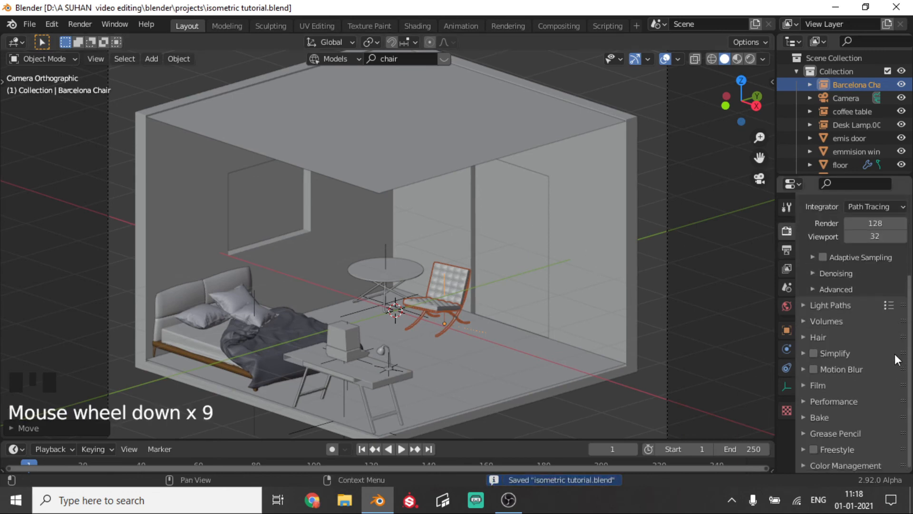
left_click(843, 463)
scroll(861, 447, "down", 5)
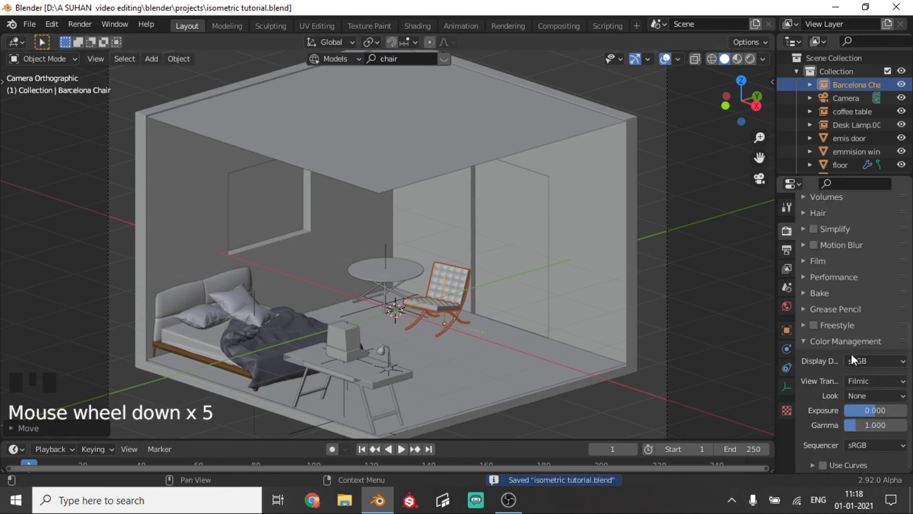
left_click(863, 396)
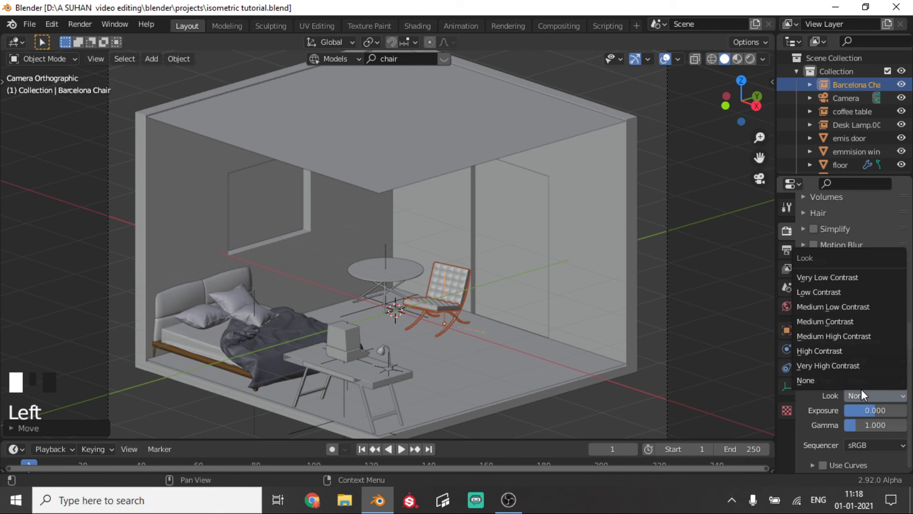
left_click(840, 335)
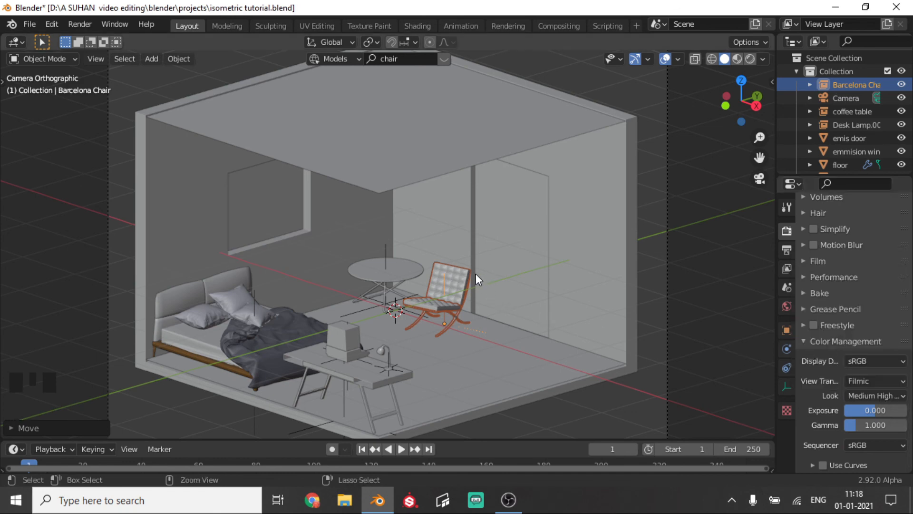
Step: Save the file and render the room image from the camera
key("ctrl+s")
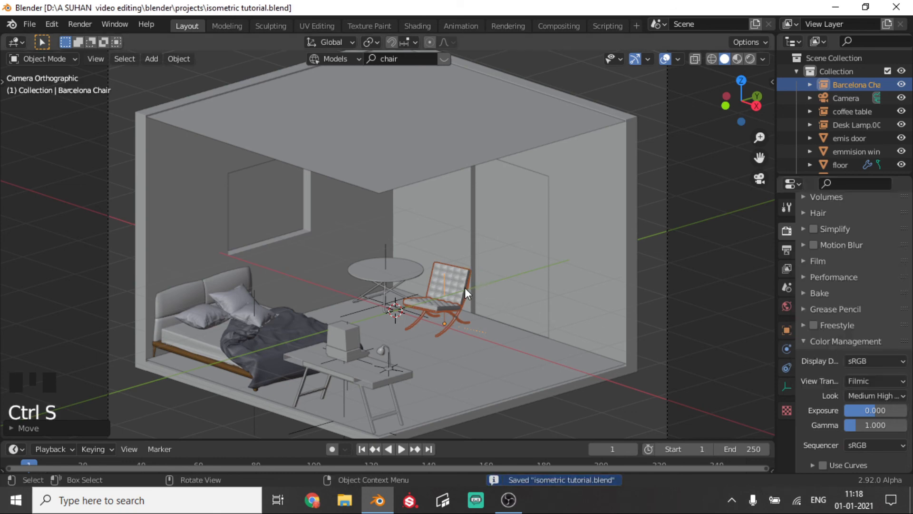
scroll(473, 285, "down", 1)
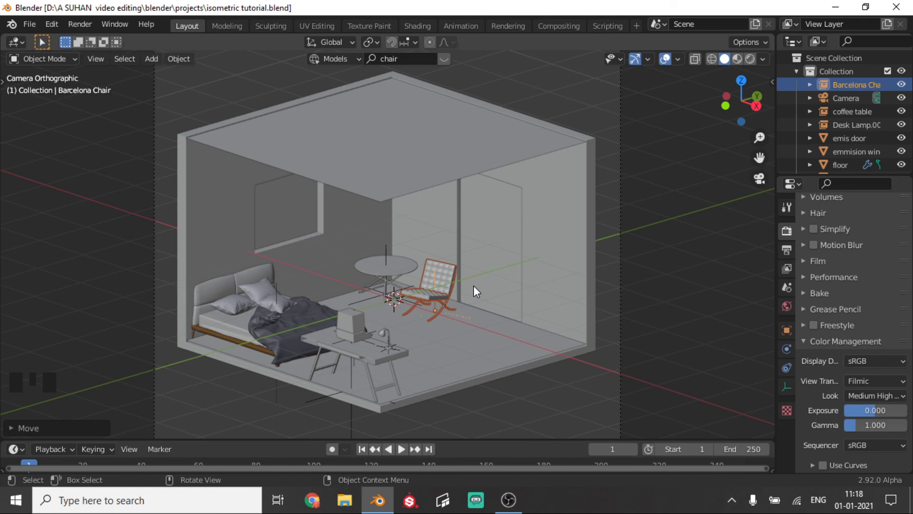
key("F12")
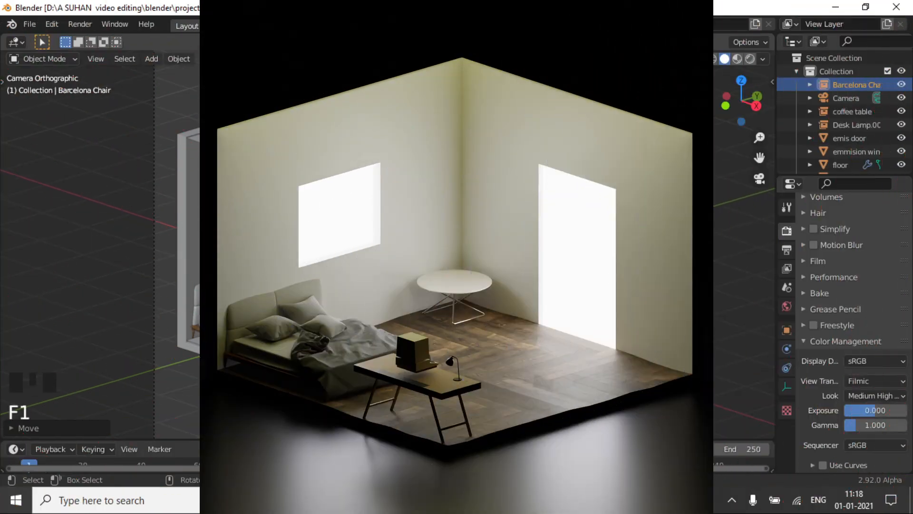